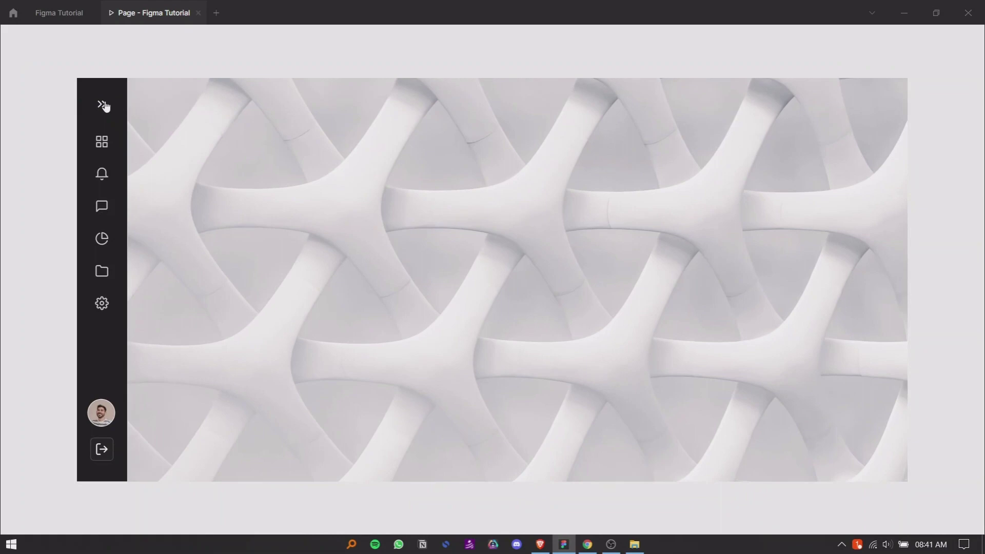
Preview the sidebar prototype by expanding and collapsing it twice, and return to the design file
{"action": "left_click", "coordinate": [104, 106]}
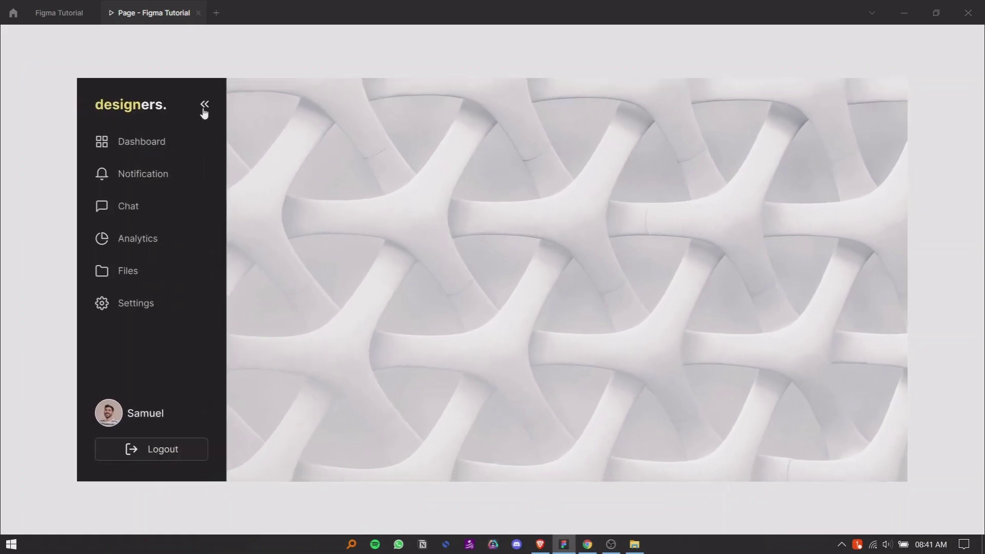
{"action": "left_click", "coordinate": [205, 106]}
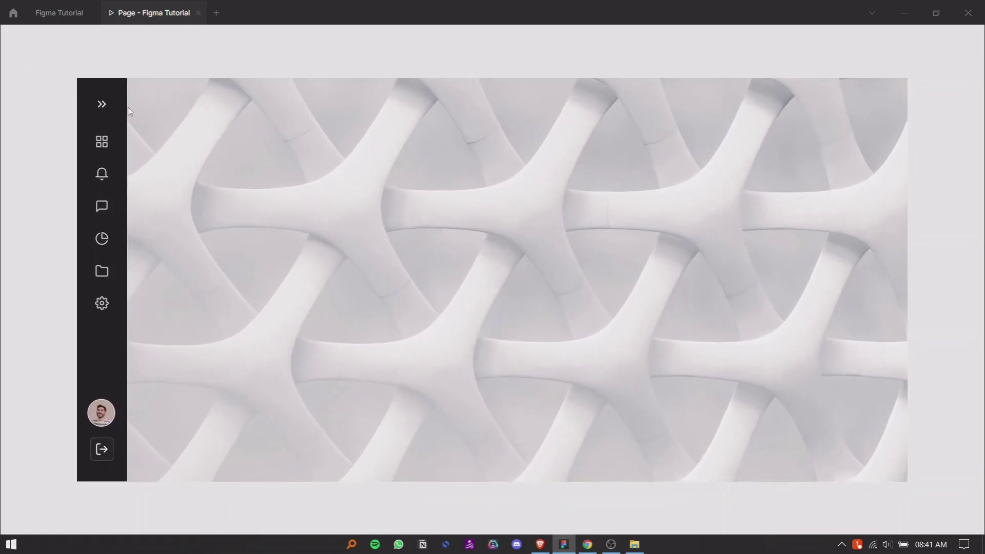
{"action": "left_click", "coordinate": [105, 106]}
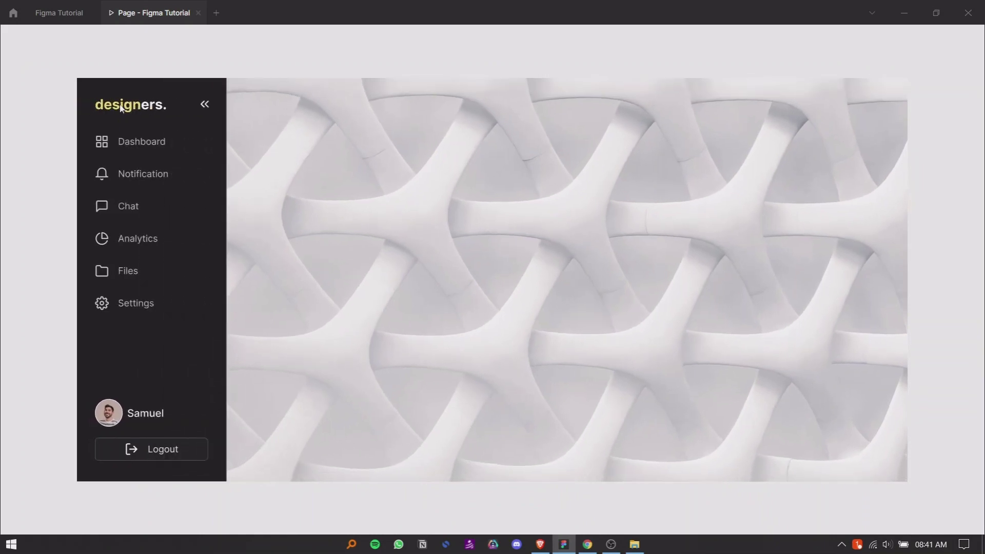
{"action": "left_click", "coordinate": [204, 106]}
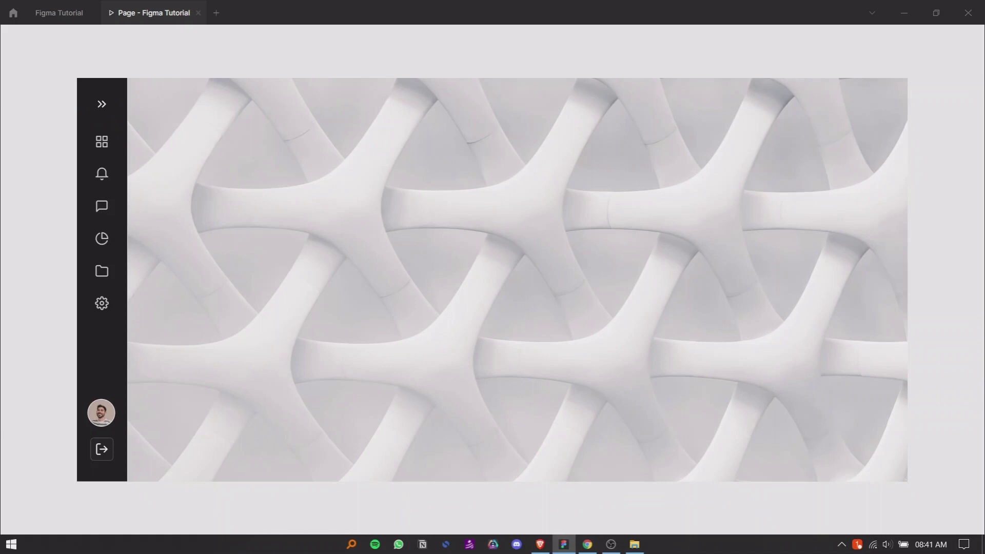
{"action": "key", "text": "alt+Tab"}
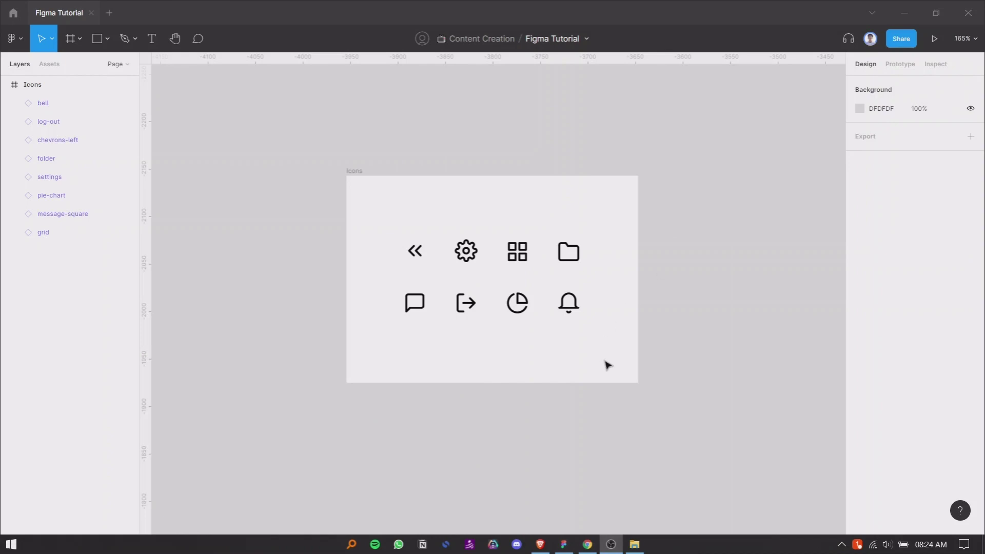
{"action": "left_click", "coordinate": [540, 544]}
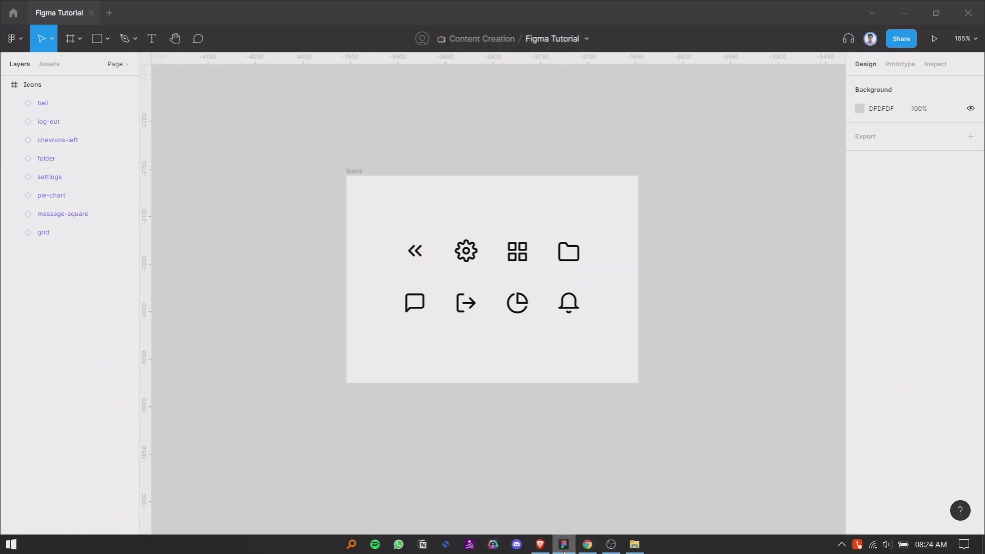
{"action": "left_click", "coordinate": [564, 544]}
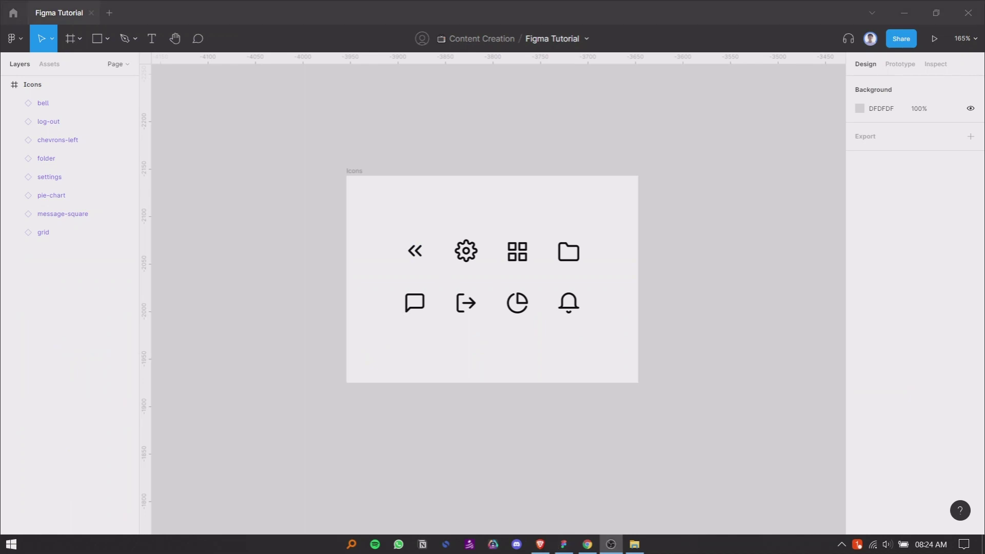
Draw a tall frame about 176 by 508 beside the Icons frame
{"action": "scroll", "coordinate": [279, 187], "scroll_direction": "down", "scroll_amount": 5, "text": "ctrl"}
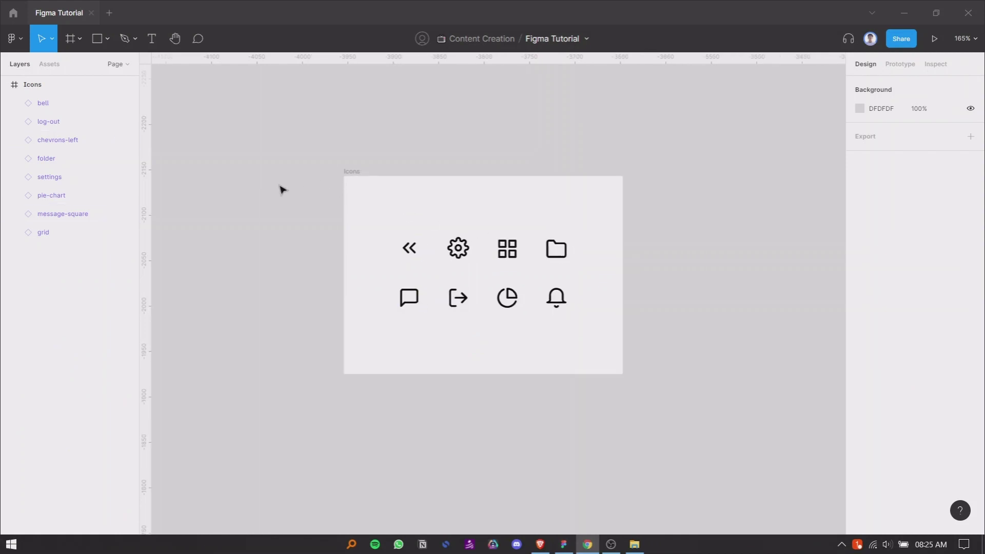
{"action": "scroll", "coordinate": [354, 229], "scroll_direction": "up", "scroll_amount": 5, "text": "ctrl"}
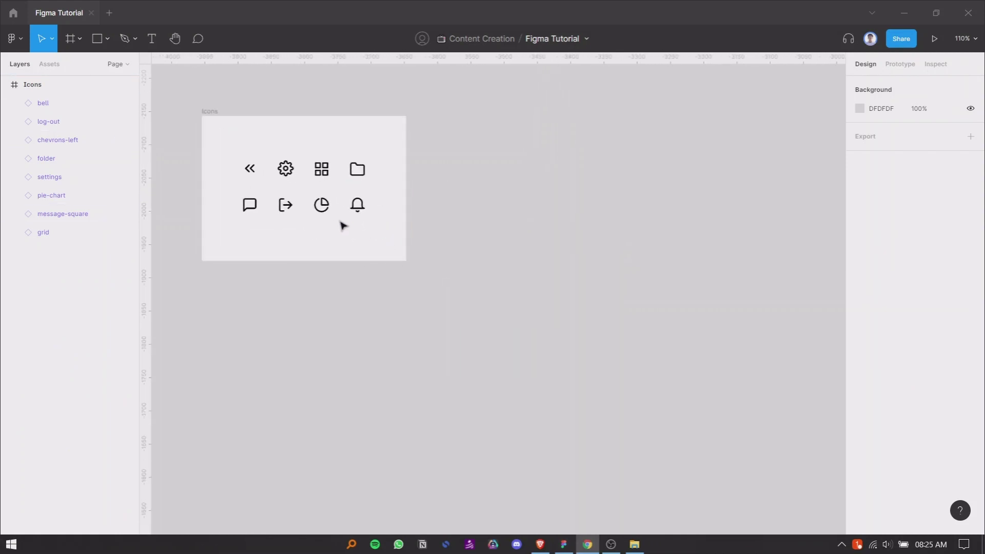
{"action": "key", "text": "f"}
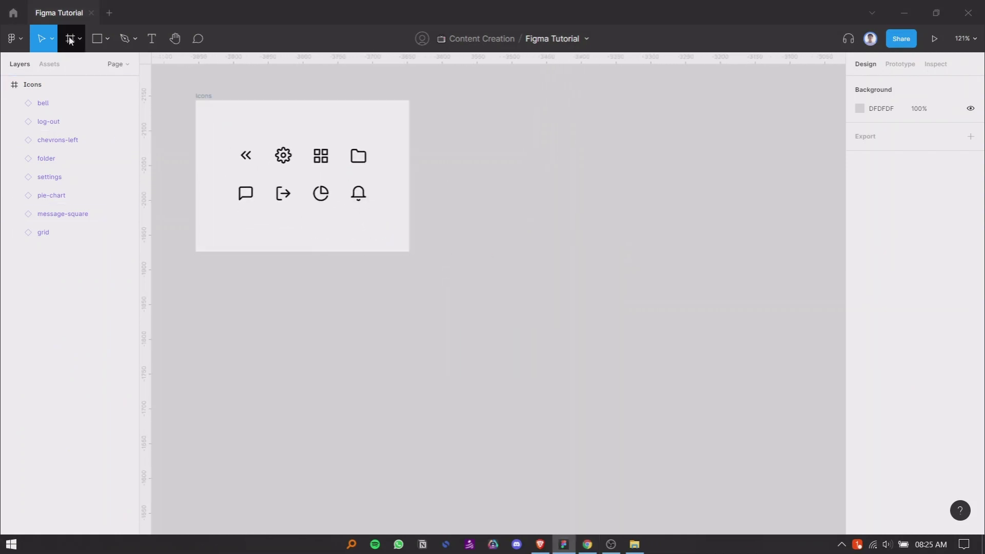
{"action": "left_click_drag", "start_coordinate": [447, 100], "coordinate": [568, 453]}
Resize the new frame to a width of 260 and a height of 700
{"action": "left_click", "coordinate": [883, 154]}
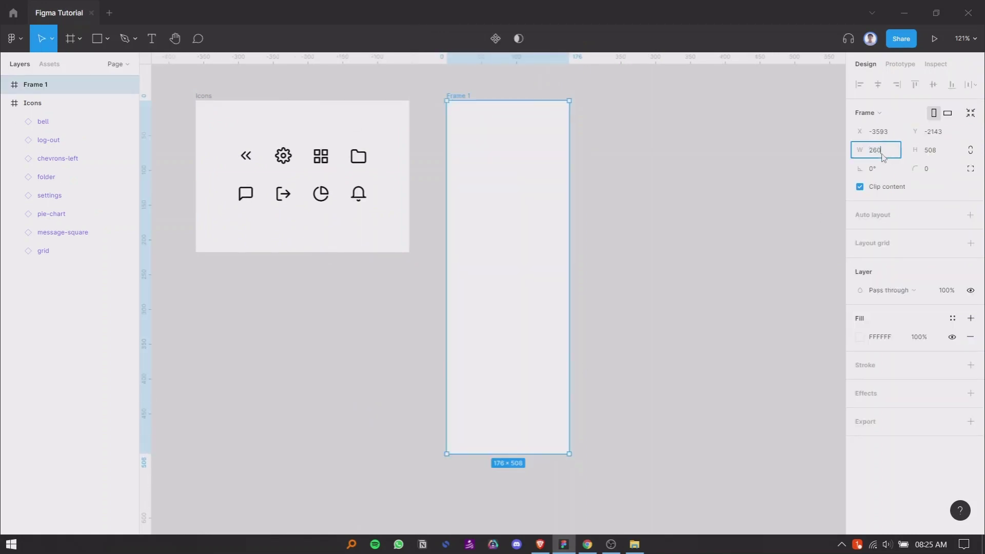
{"action": "key", "text": "Return"}
{"action": "left_click", "coordinate": [942, 155]}
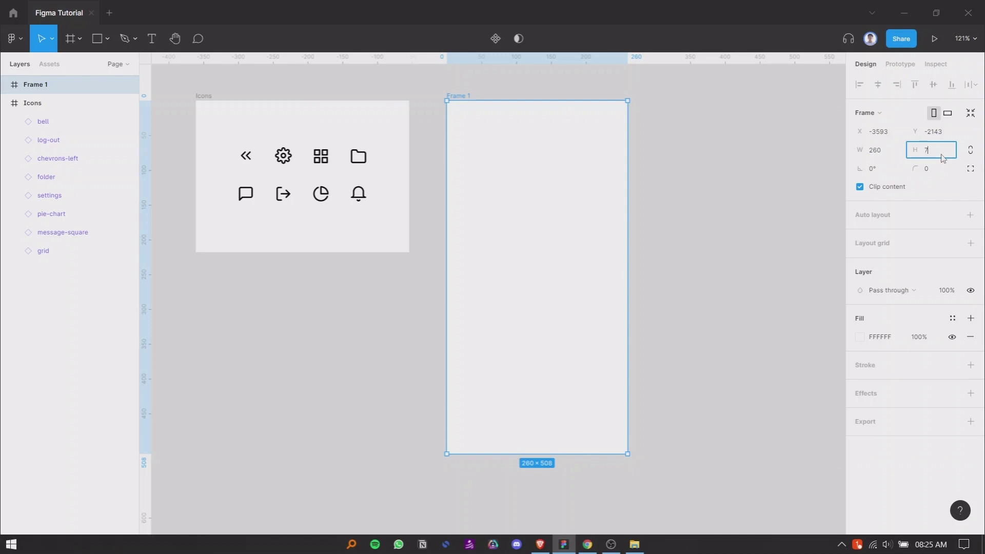
{"action": "type", "text": "700"}
{"action": "key", "text": "Return"}
{"action": "scroll", "coordinate": [527, 314], "scroll_direction": "down", "scroll_amount": 3}
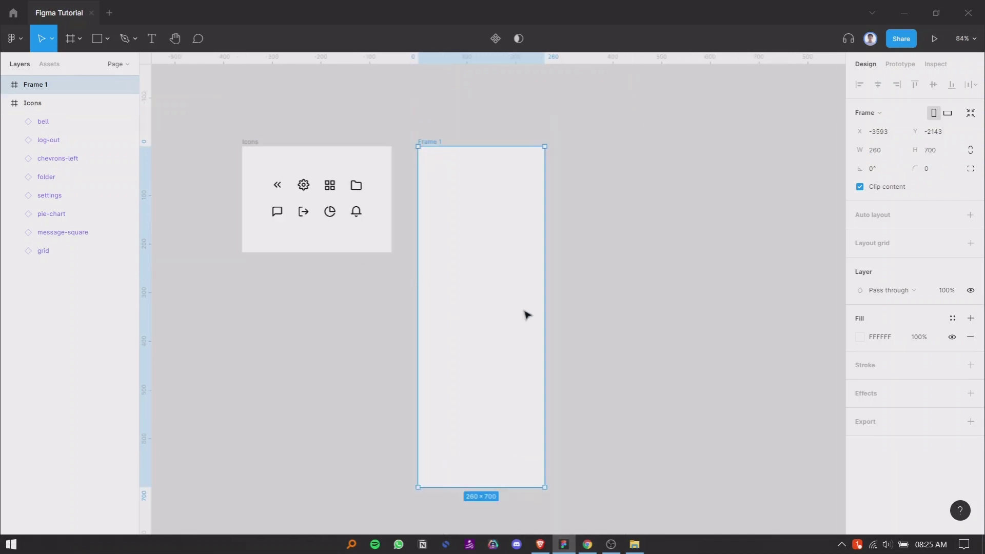
{"action": "scroll", "coordinate": [477, 282], "scroll_direction": "down", "scroll_amount": 1}
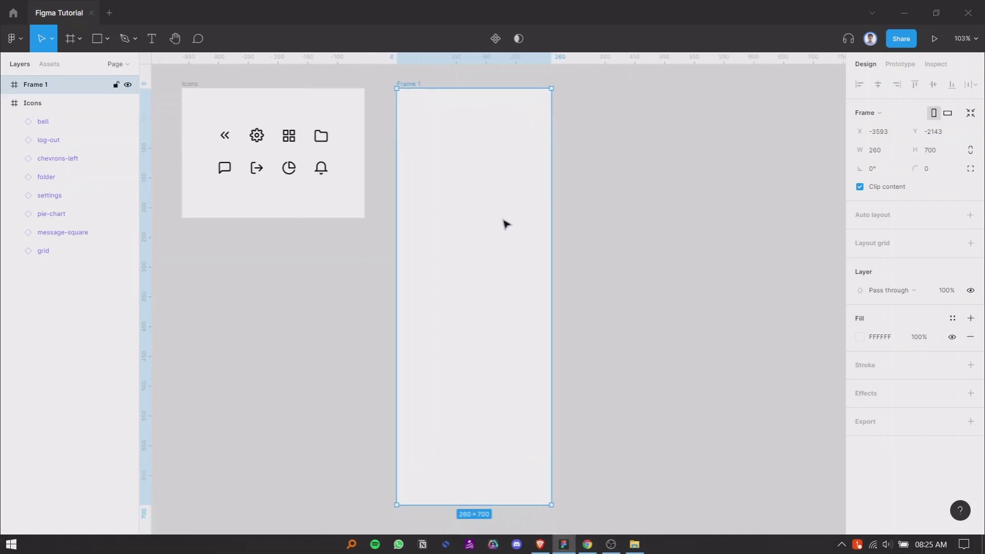
{"action": "scroll", "coordinate": [503, 222], "scroll_direction": "up", "scroll_amount": 1}
{"action": "left_click", "coordinate": [723, 224]}
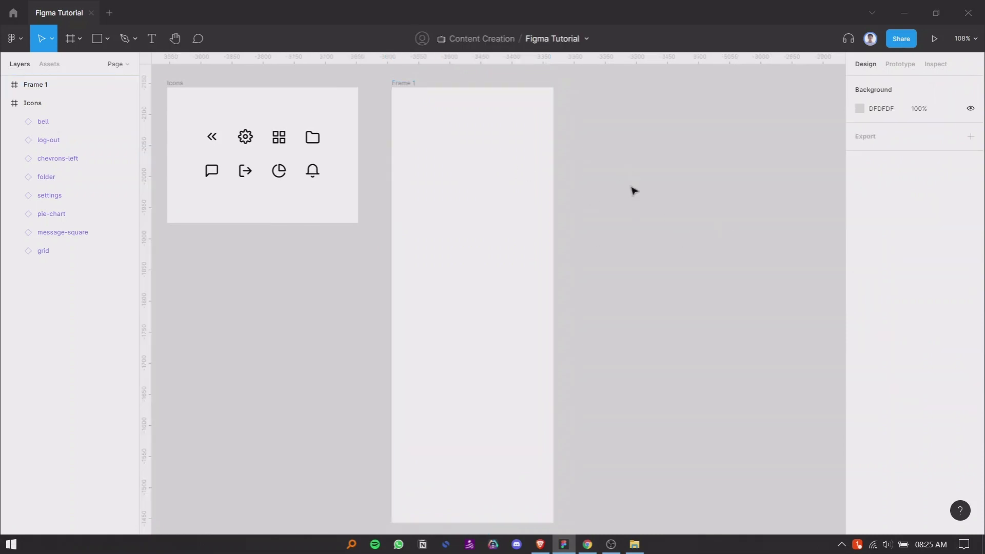
Add a text layer reading "designers" near the upper edge of the tall frame
{"action": "left_click", "coordinate": [98, 38]}
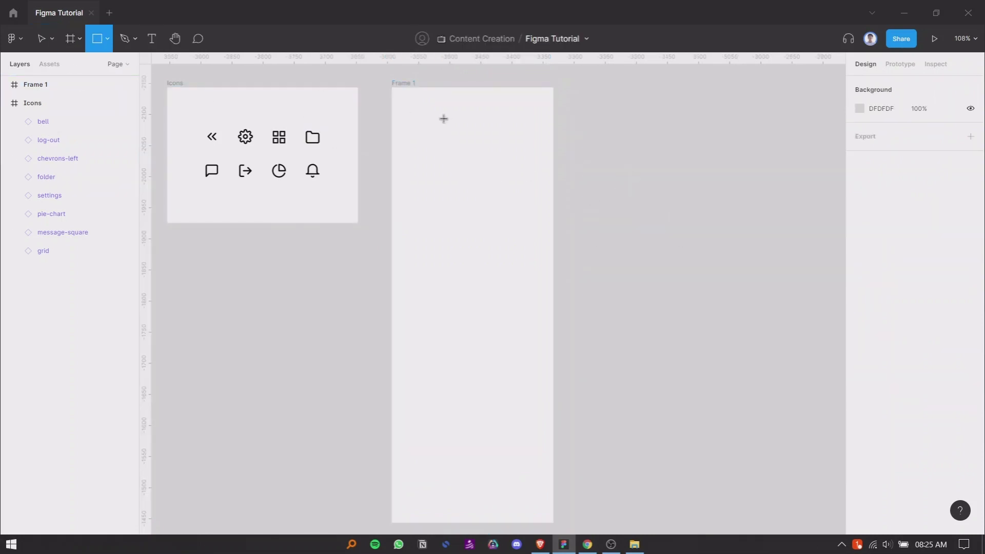
{"action": "left_click", "coordinate": [152, 38]}
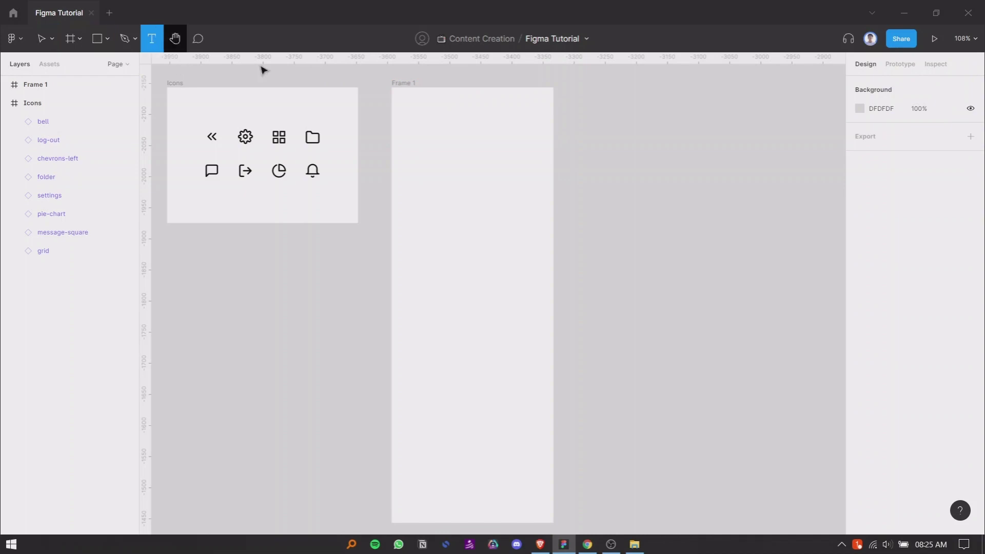
{"action": "left_click", "coordinate": [426, 119]}
{"action": "type", "text": "de"}
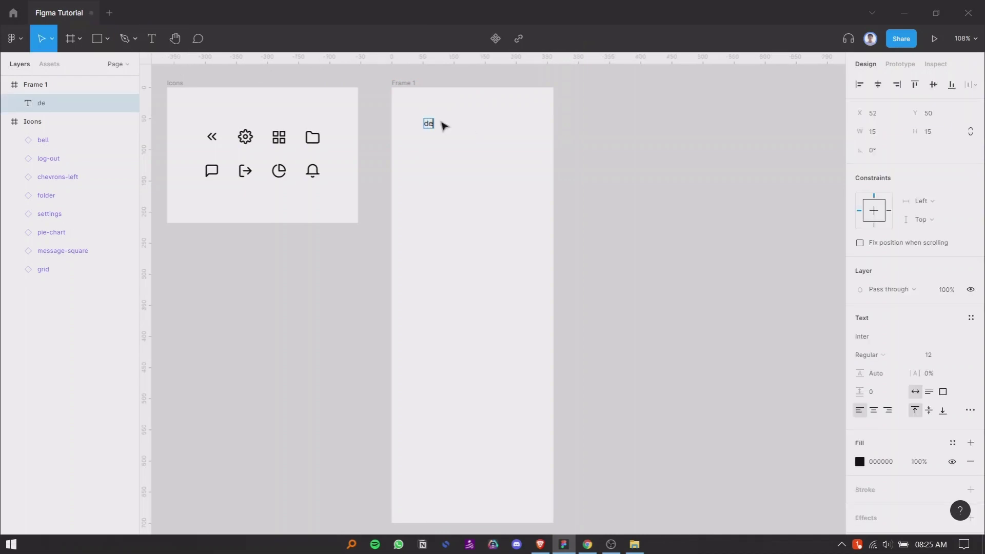
{"action": "key", "text": "BackSpace"}
{"action": "type", "text": "designers"}
Set the "designers" text to size 24 and Bold weight
{"action": "double_click", "coordinate": [441, 123]}
{"action": "left_click", "coordinate": [938, 358]}
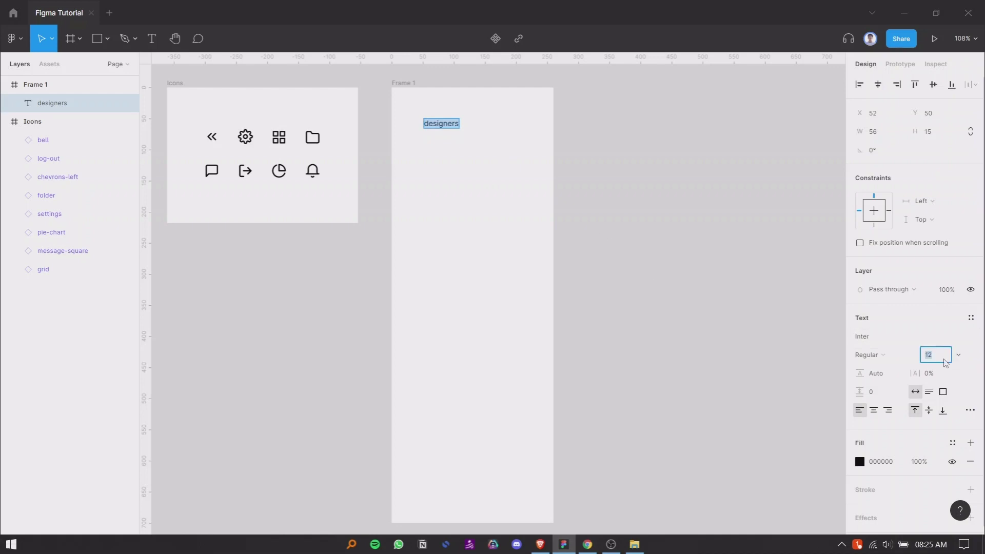
{"action": "type", "text": "24"}
{"action": "key", "text": "Return"}
{"action": "left_click", "coordinate": [866, 355]}
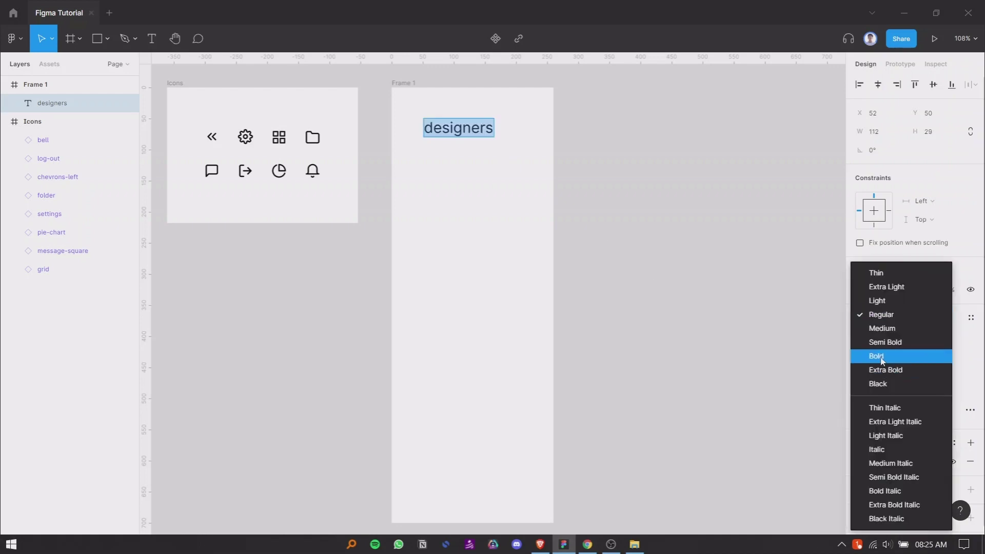
{"action": "left_click", "coordinate": [872, 352]}
Position the "designers" text at X 32 and Y 32 within the frame
{"action": "left_click_drag", "start_coordinate": [456, 134], "coordinate": [441, 117]}
{"action": "left_click", "coordinate": [883, 117]}
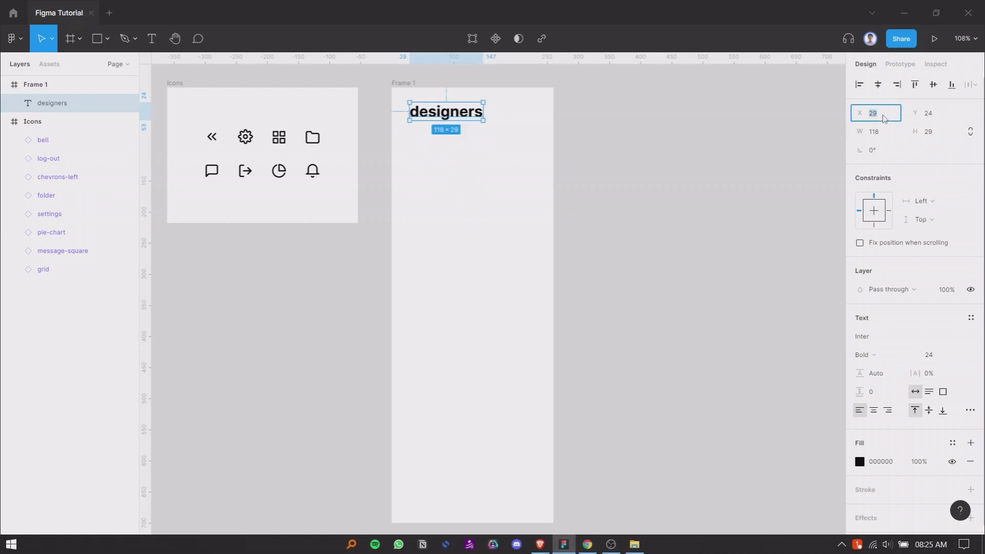
{"action": "type", "text": "32"}
{"action": "key", "text": "Return"}
{"action": "left_click", "coordinate": [941, 119]}
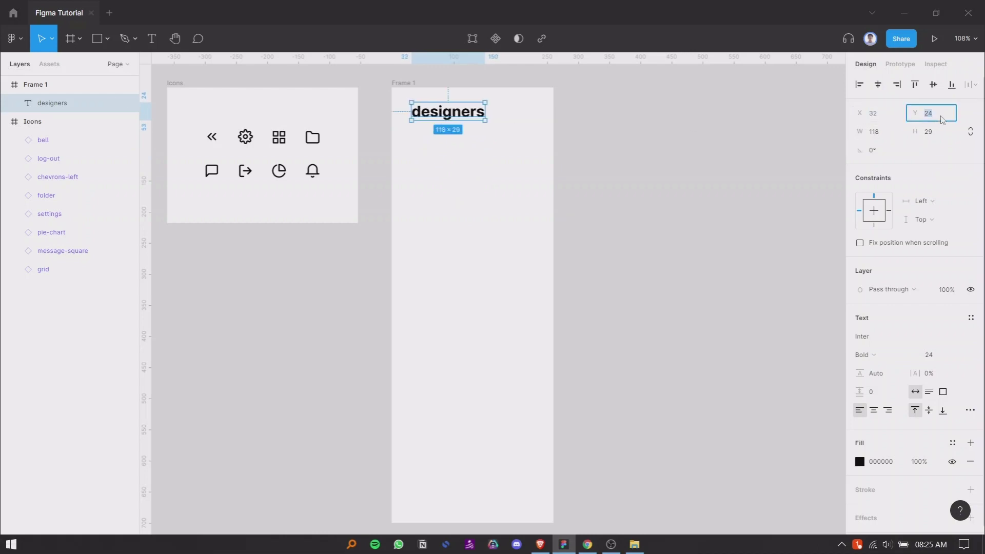
{"action": "key", "text": "Return"}
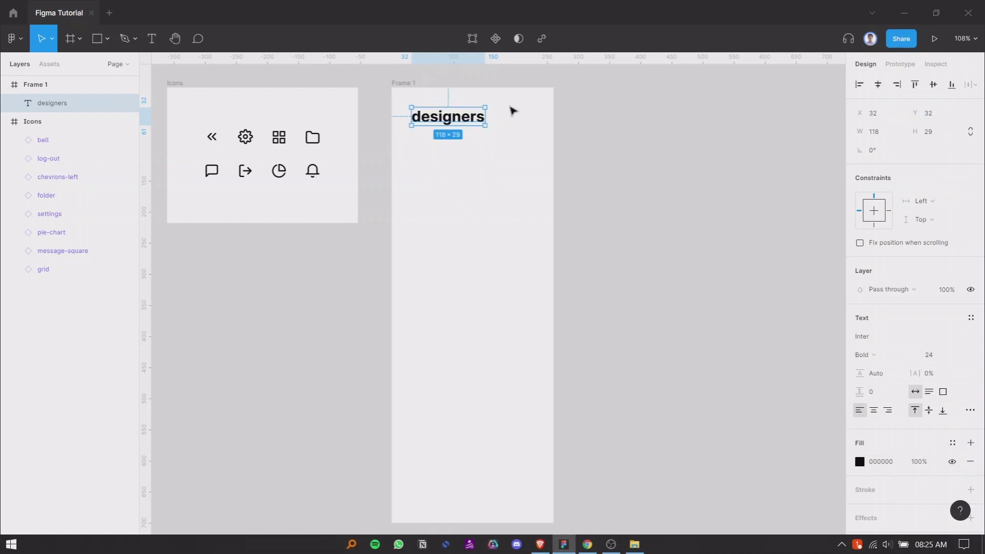
Change the tall frame's fill to the near-black color 161616
{"action": "left_click", "coordinate": [399, 89]}
{"action": "left_click", "coordinate": [860, 412]}
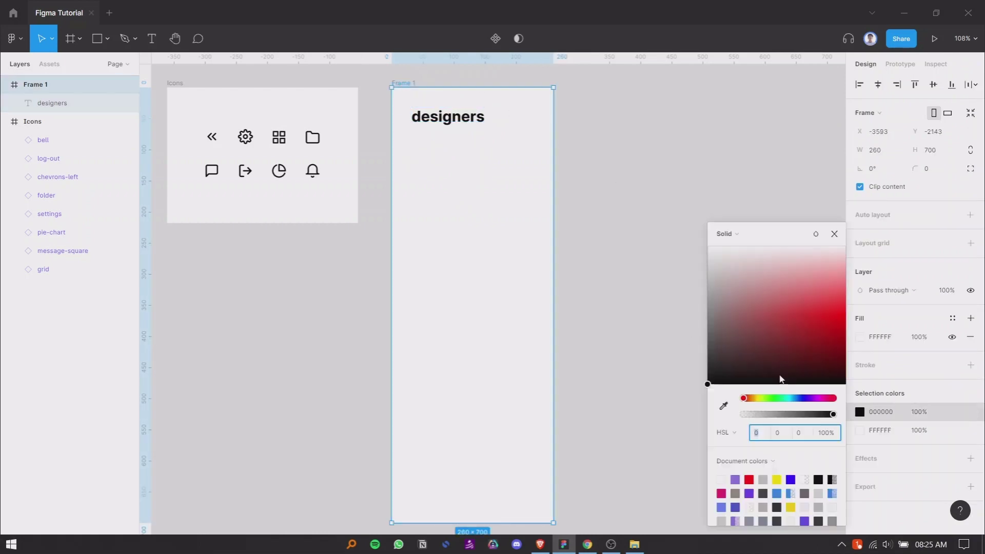
{"action": "left_click", "coordinate": [860, 338]}
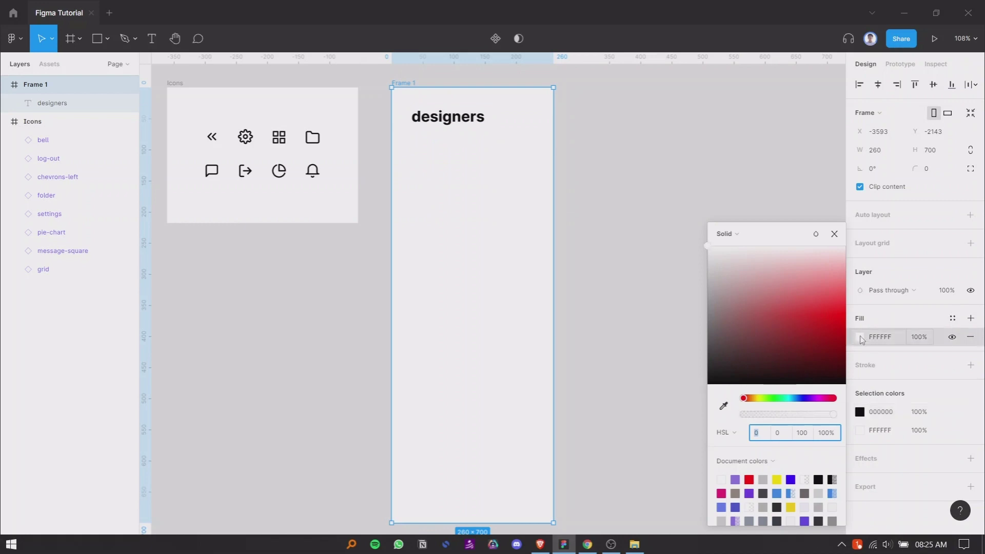
{"action": "left_click_drag", "start_coordinate": [723, 364], "coordinate": [682, 378]}
{"action": "left_click", "coordinate": [834, 233]}
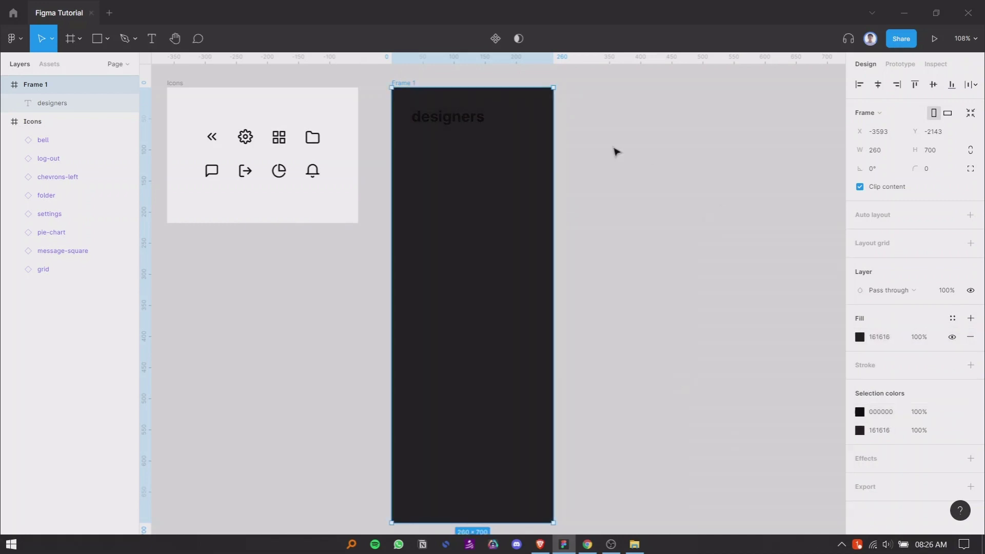
Color the "designers" text white (FFFFFF) and append a period so it reads "designers."
{"action": "left_click", "coordinate": [459, 112]}
{"action": "left_click", "coordinate": [859, 461]}
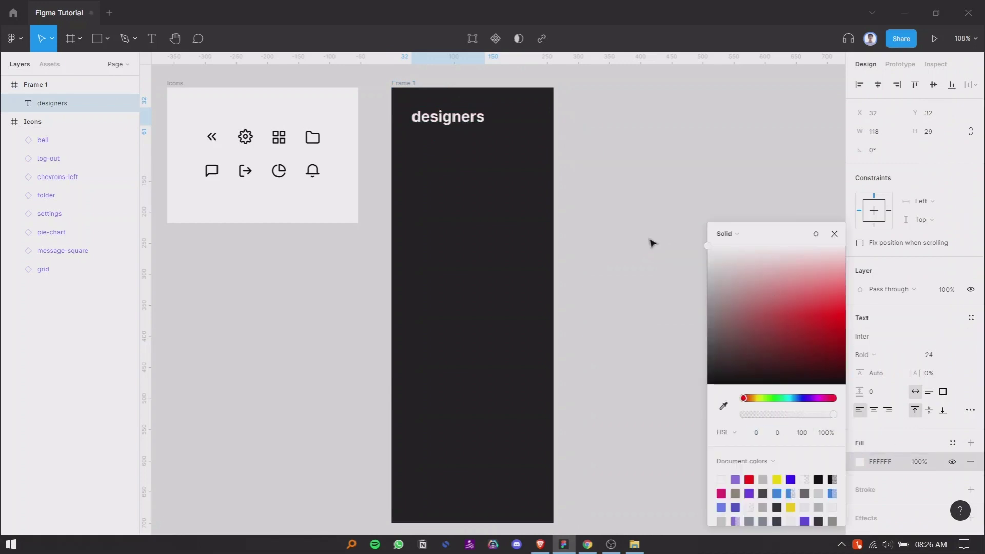
{"action": "double_click", "coordinate": [483, 119]}
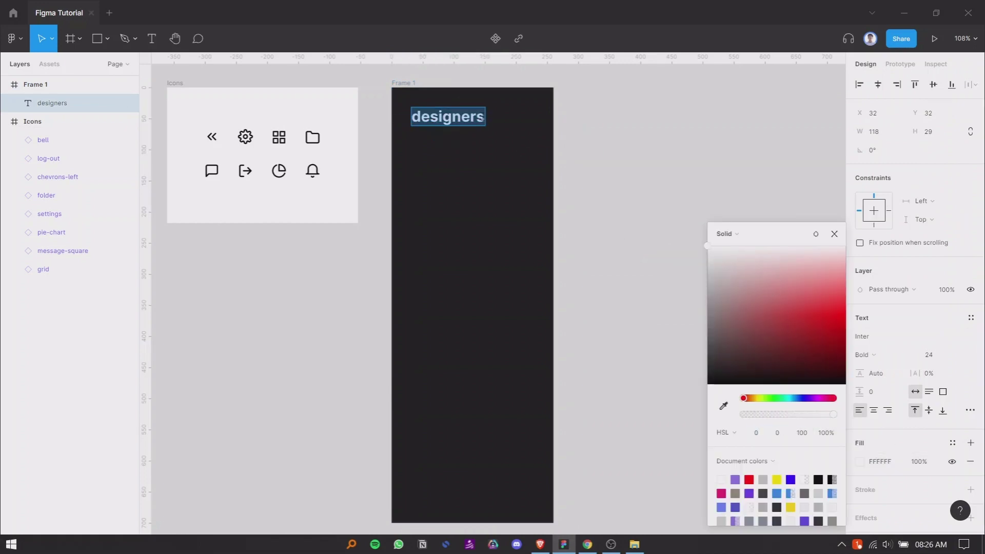
{"action": "left_click", "coordinate": [483, 118]}
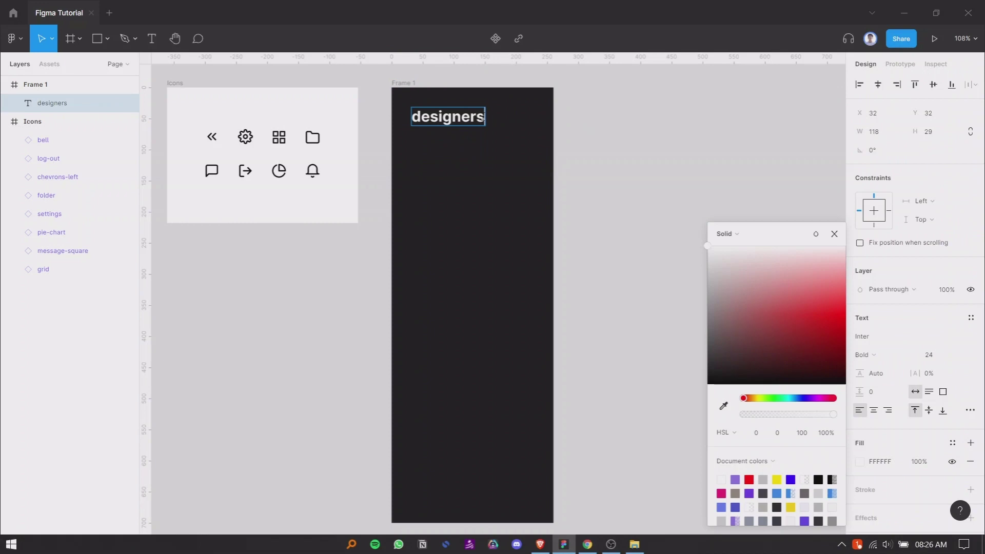
{"action": "type", "text": "."}
{"action": "left_click", "coordinate": [605, 149]}
Rename the "designers." text layer to "logo"
{"action": "left_click", "coordinate": [77, 103]}
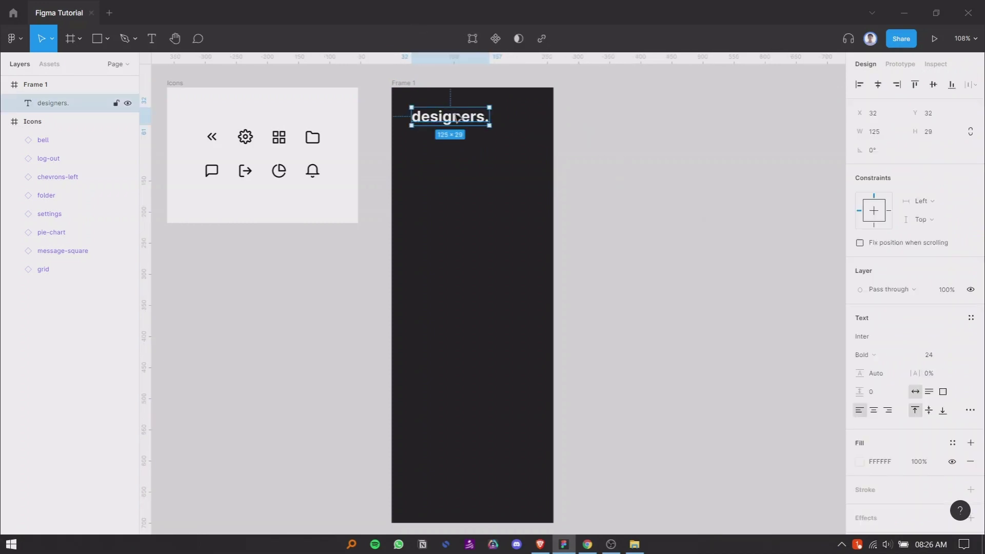
{"action": "double_click", "coordinate": [50, 104]}
{"action": "type", "text": "log"}
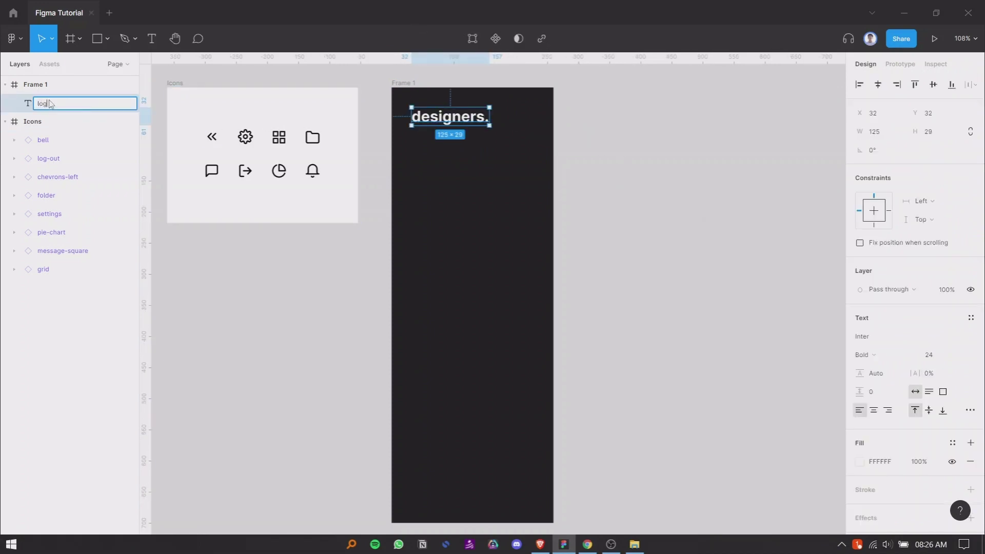
{"action": "type", "text": "o"}
Rename the dark frame containing the logo to "sidebar"
{"action": "double_click", "coordinate": [55, 85]}
{"action": "type", "text": "s"}
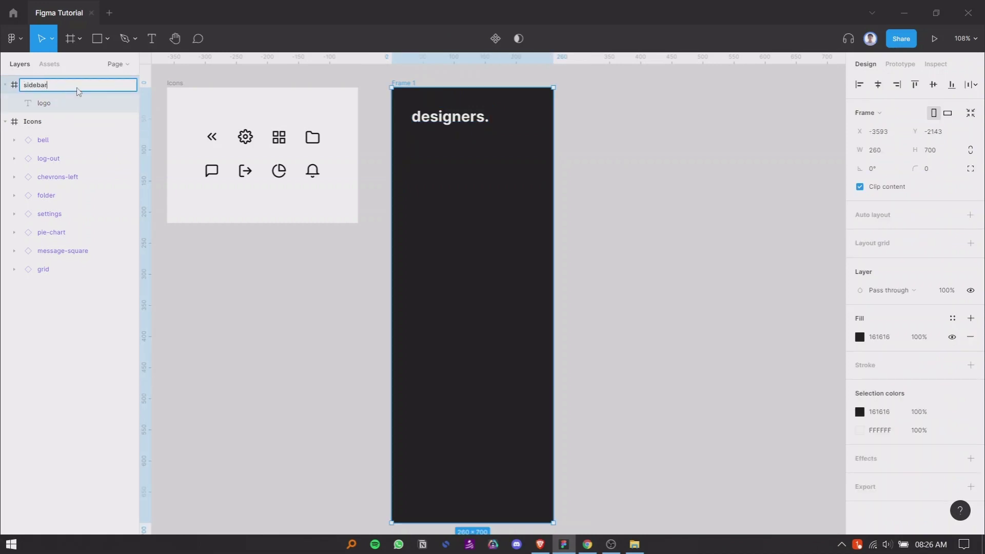
{"action": "type", "text": "idebar"}
{"action": "left_click", "coordinate": [628, 231]}
{"action": "left_click", "coordinate": [467, 124]}
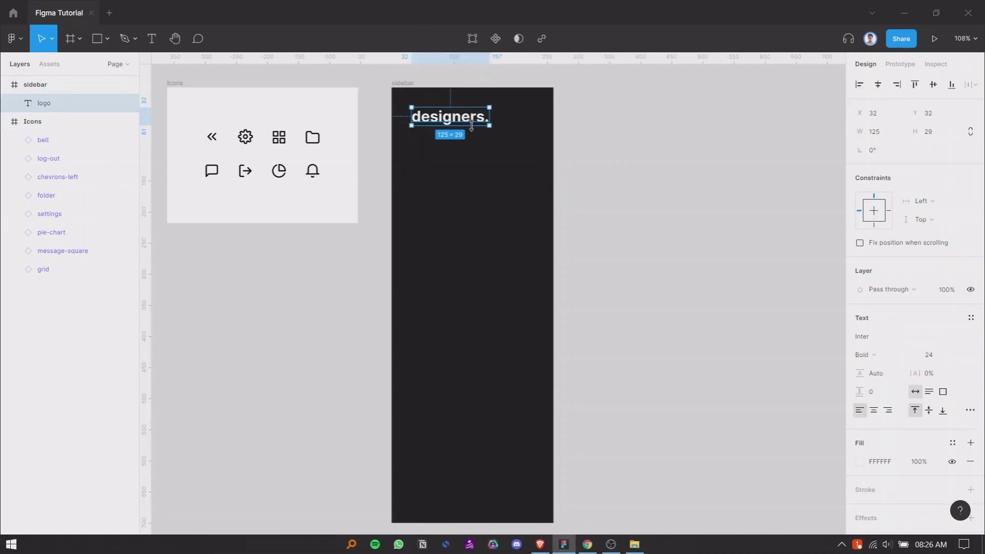
{"action": "left_click", "coordinate": [658, 199]}
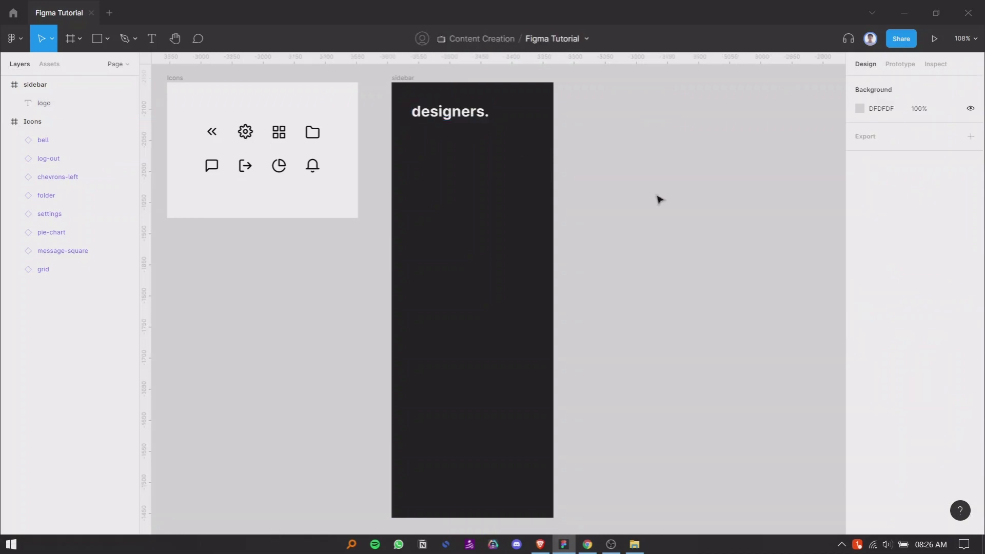
{"action": "scroll", "coordinate": [490, 134], "scroll_direction": "up", "scroll_amount": 5}
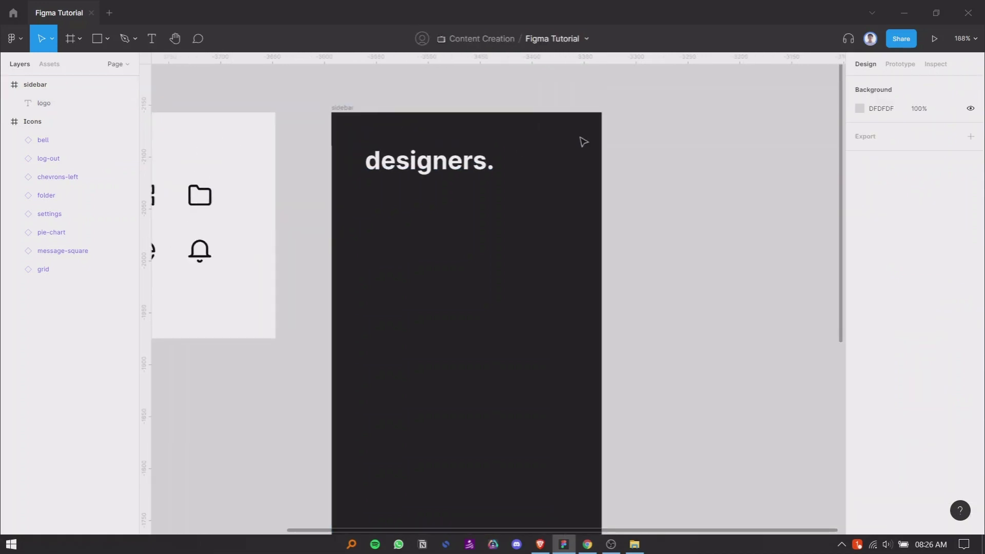
Copy the grid icon from the Icons frame to below the logo in the sidebar and color it white (FFFFFF)
{"action": "scroll", "coordinate": [467, 134], "scroll_direction": "down", "scroll_amount": 2}
{"action": "left_click", "coordinate": [233, 185]}
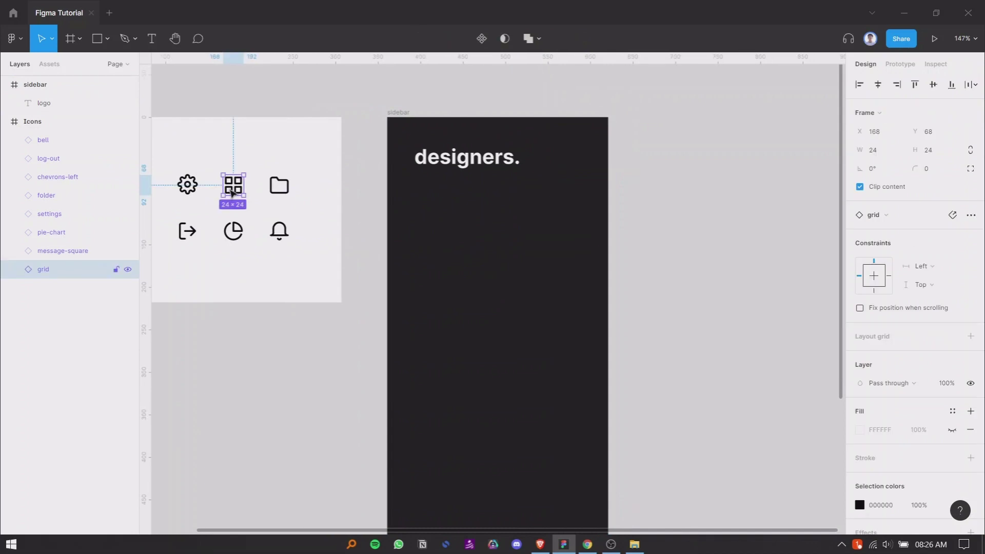
{"action": "left_click_drag", "start_coordinate": [261, 197], "coordinate": [425, 215]}
{"action": "left_click", "coordinate": [859, 504]}
{"action": "left_click", "coordinate": [708, 247]}
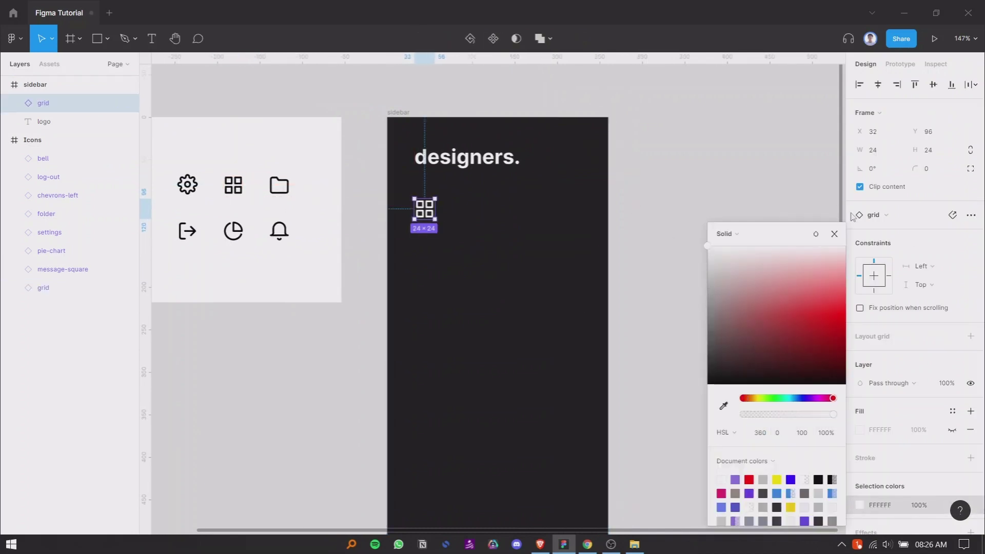
{"action": "left_click", "coordinate": [833, 234]}
{"action": "left_click", "coordinate": [734, 229]}
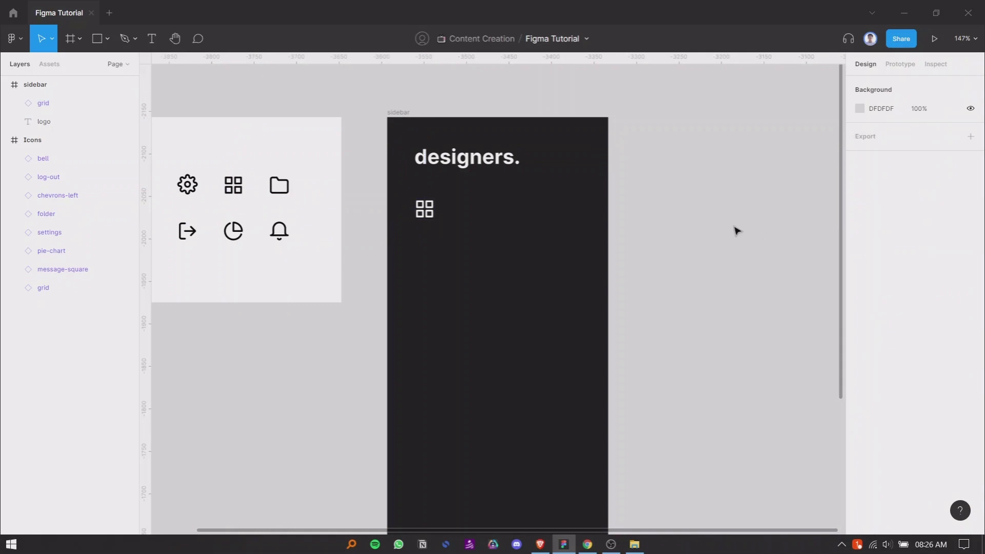
Add a "Dashboard" text label beside the white grid icon in the sidebar
{"action": "left_click", "coordinate": [151, 38]}
{"action": "left_click", "coordinate": [467, 203]}
{"action": "type", "text": "Das"}
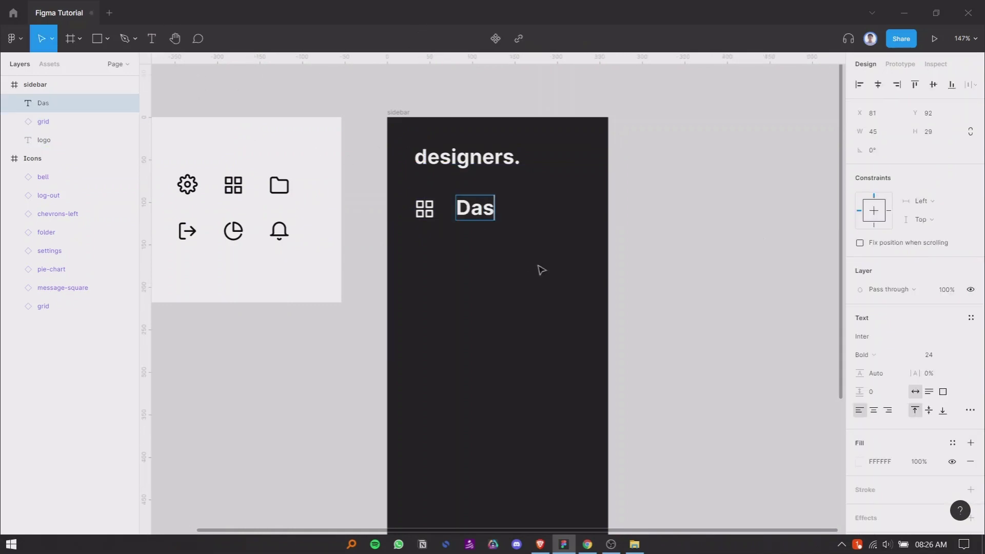
{"action": "type", "text": "hboard"}
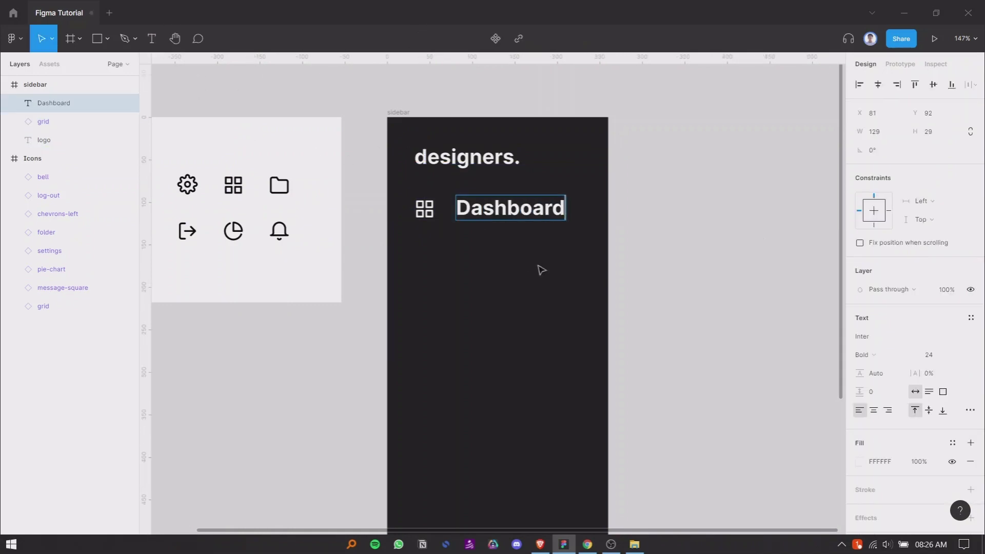
Set the Dashboard label's font size to 18 and its weight to Regular
{"action": "key", "text": "ctrl+a"}
{"action": "left_click", "coordinate": [928, 355]}
{"action": "type", "text": "18"}
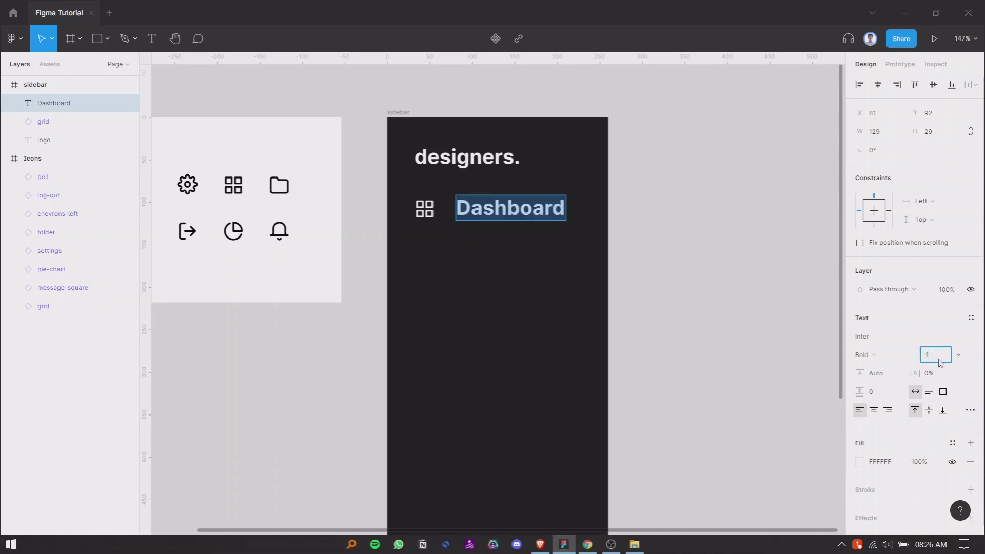
{"action": "key", "text": "Return"}
{"action": "left_click", "coordinate": [903, 354]}
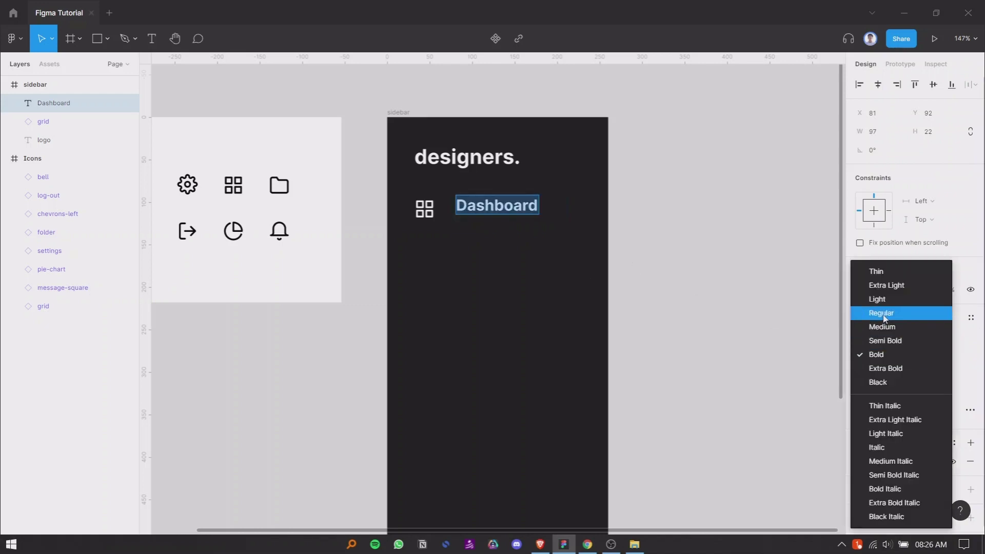
{"action": "left_click", "coordinate": [872, 314]}
{"action": "left_click", "coordinate": [880, 339]}
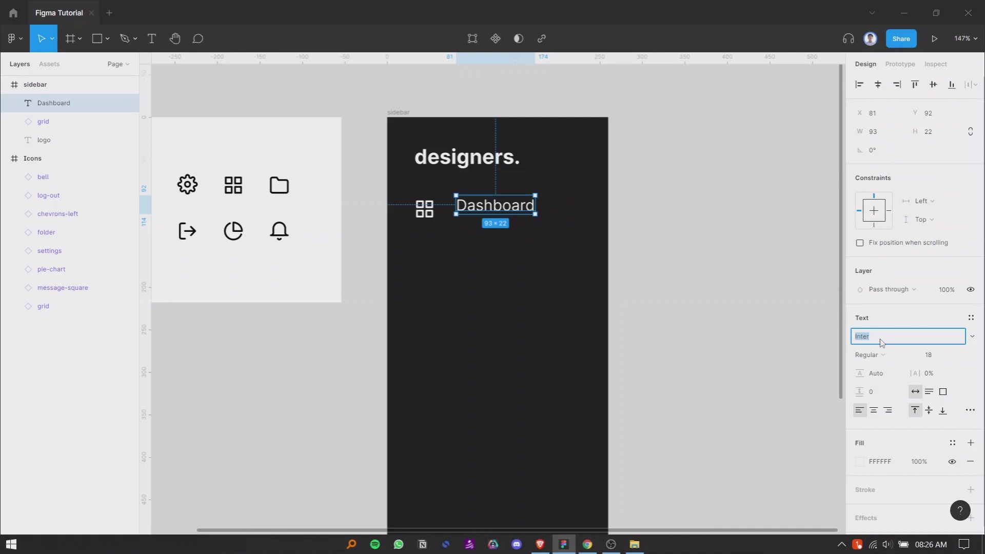
{"action": "left_click", "coordinate": [806, 326]}
Move the Dashboard label closer to the grid icon, vertically centered on it, and wrap both in an auto layout
{"action": "left_click_drag", "start_coordinate": [495, 212], "coordinate": [484, 213]}
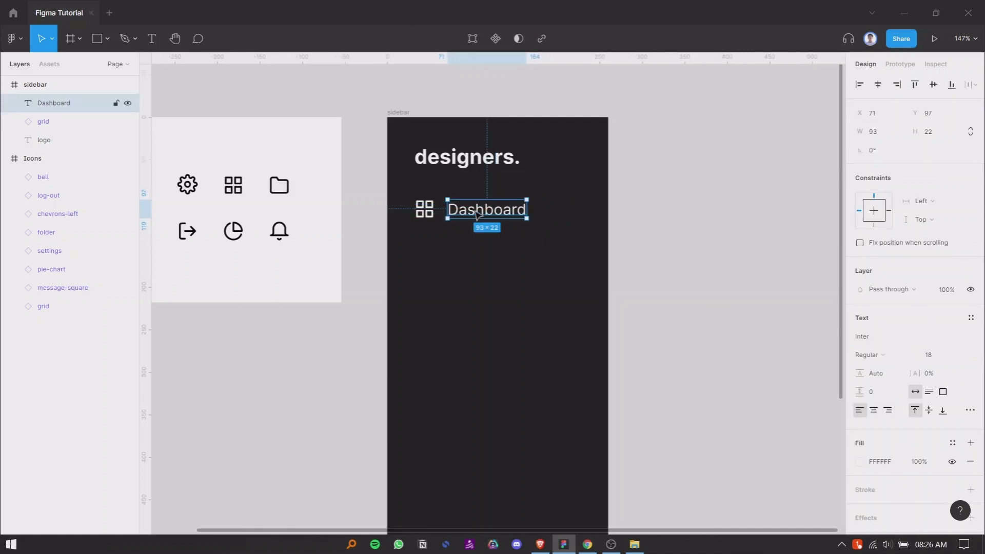
{"action": "left_click", "coordinate": [423, 210], "text": "shift"}
{"action": "right_click", "coordinate": [425, 213]}
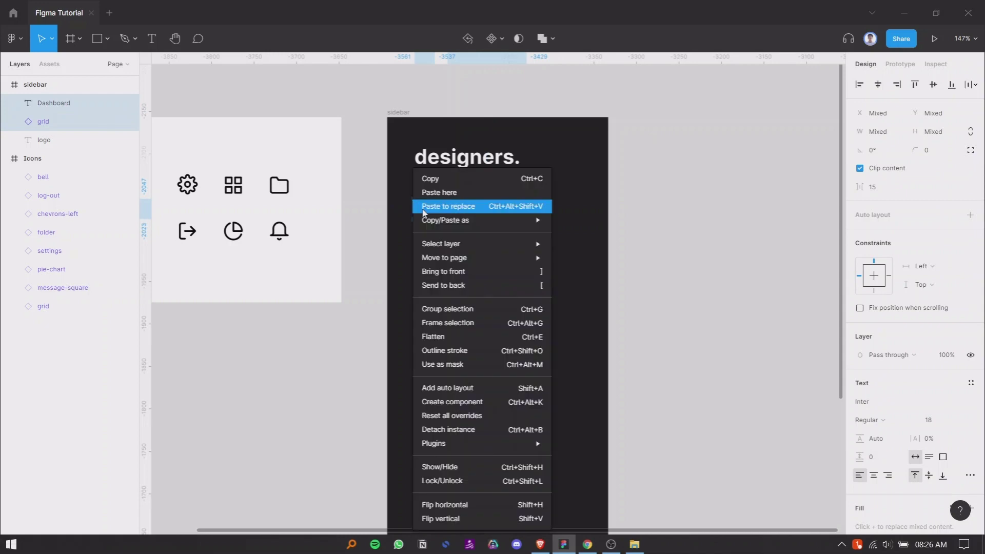
{"action": "left_click", "coordinate": [485, 388]}
Set the spacing between items in the Dashboard auto layout to 16
{"action": "left_click", "coordinate": [970, 233]}
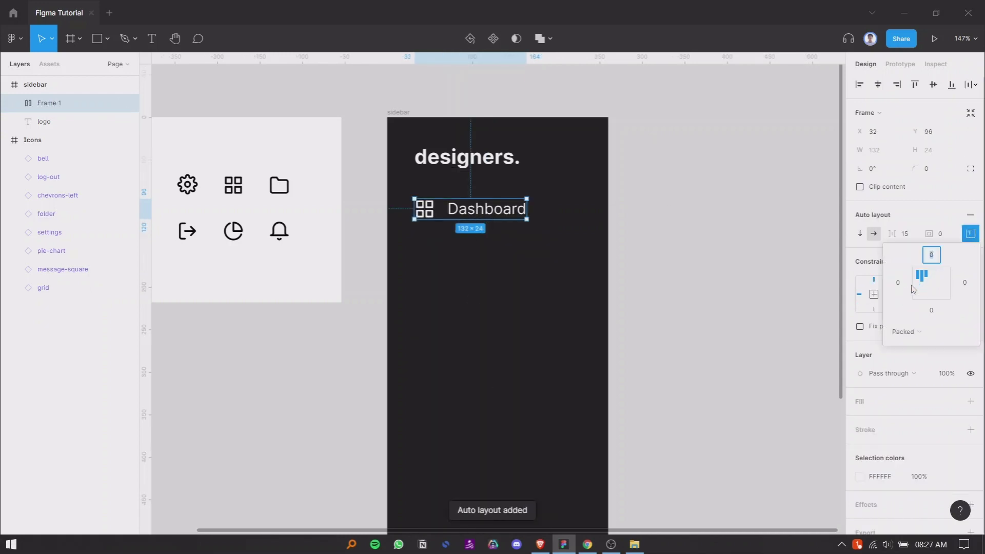
{"action": "left_click", "coordinate": [908, 234]}
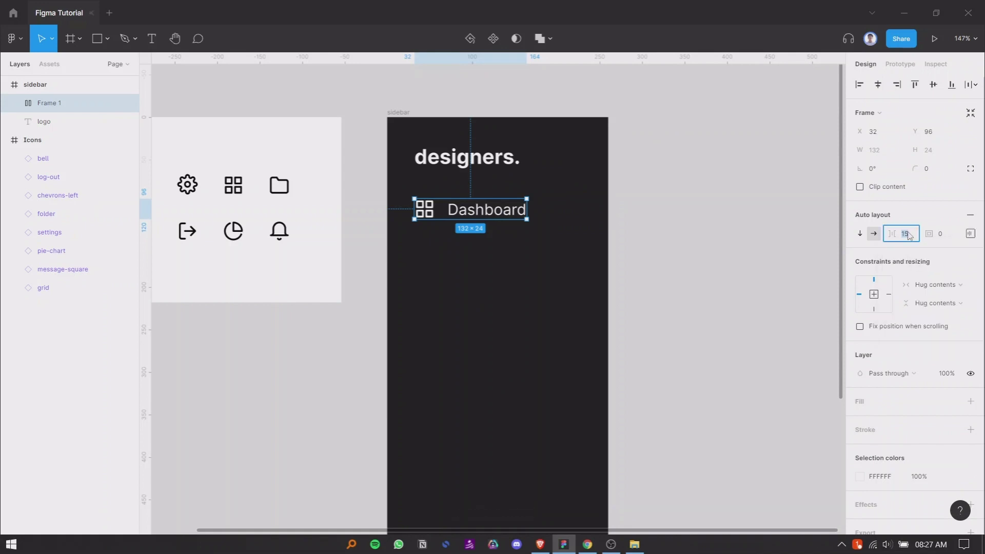
{"action": "type", "text": "16"}
{"action": "key", "text": "Return"}
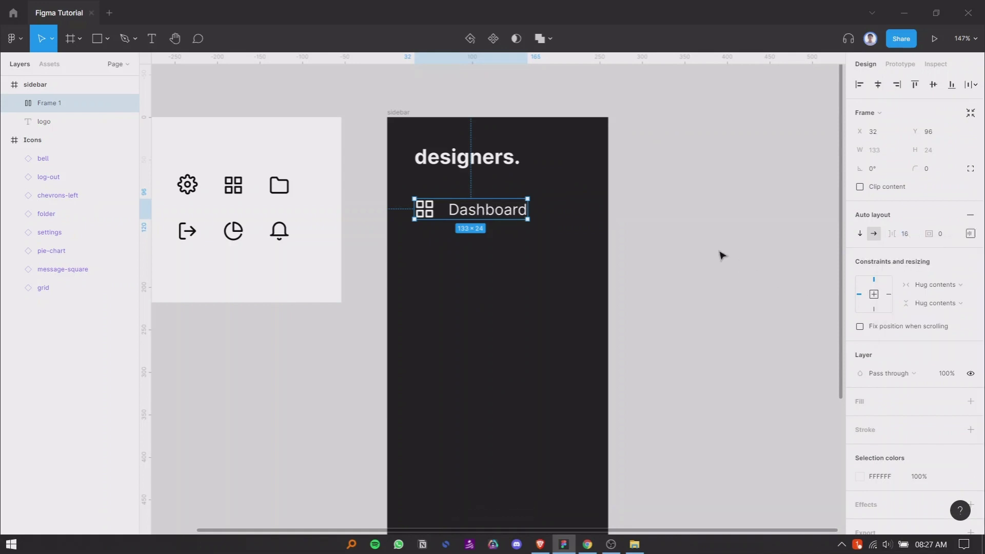
Duplicate the Dashboard row downward at even spacing until the sidebar has six rows
{"action": "left_click", "coordinate": [464, 226]}
{"action": "left_click_drag", "start_coordinate": [464, 212], "coordinate": [470, 263]}
{"action": "key", "text": "ctrl+d"}
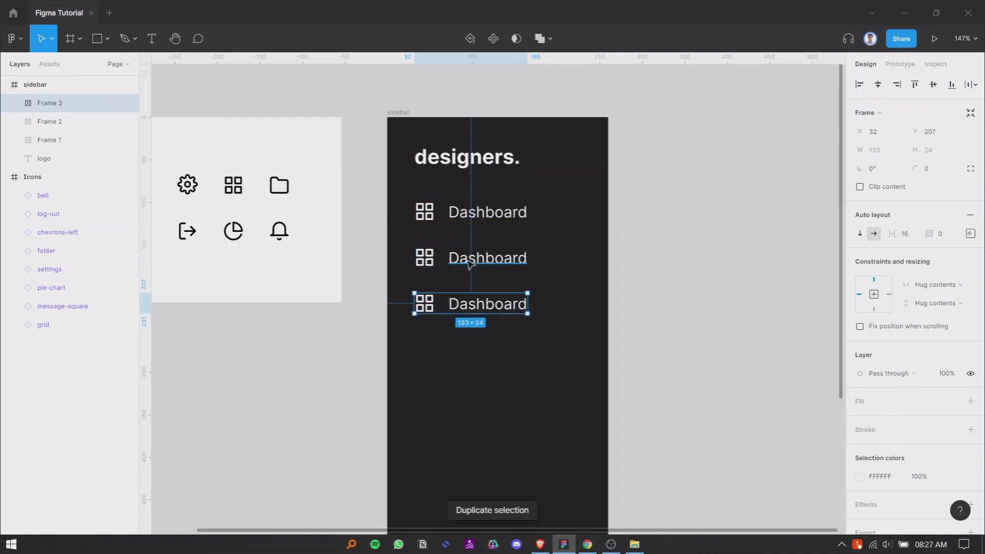
{"action": "key", "text": "ctrl+d"}
{"action": "key", "text": "ctrl+d"}
{"action": "key", "text": "ctrl+d"}
Change the second menu row's label to "Notification"
{"action": "scroll", "coordinate": [538, 237], "scroll_direction": "down", "scroll_amount": 2}
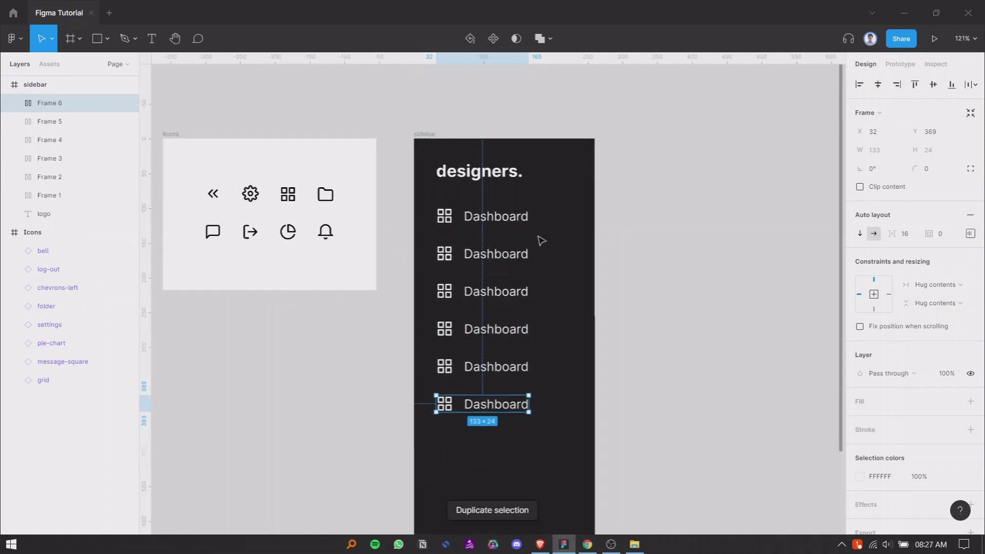
{"action": "double_click", "coordinate": [497, 255]}
{"action": "type", "text": "Not"}
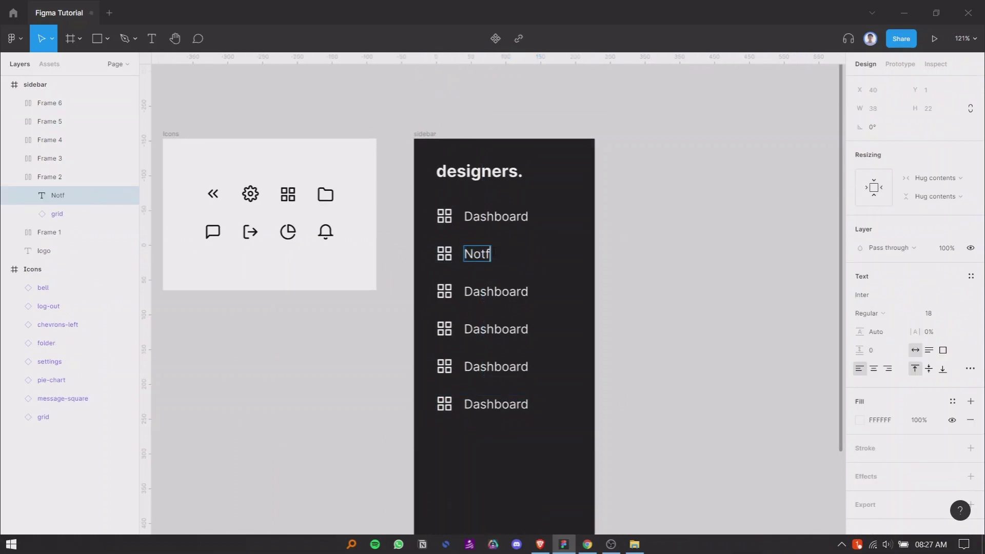
{"action": "type", "text": "ificatin"}
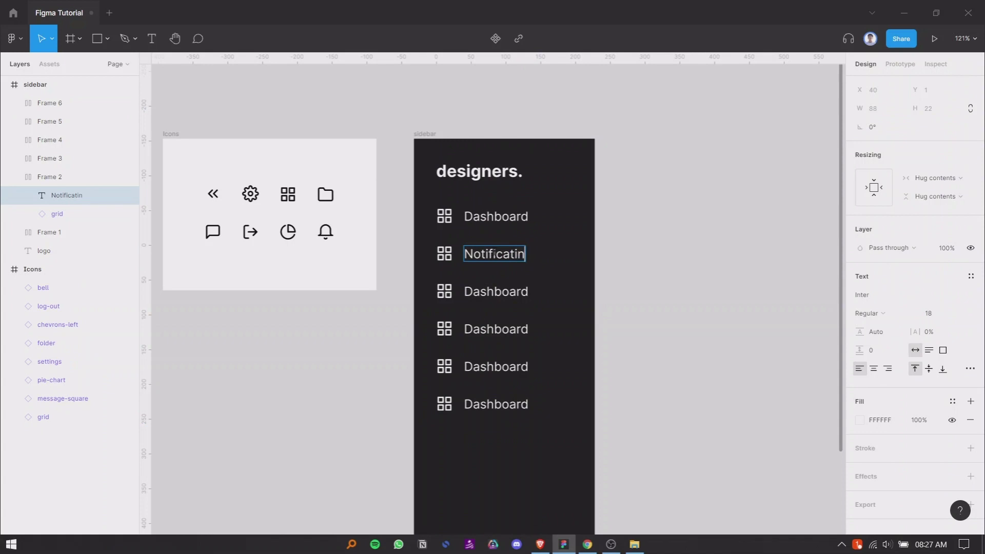
{"action": "key", "text": "BackSpace"}
{"action": "type", "text": "on"}
Change the third menu row's label to "Chat"
{"action": "left_click", "coordinate": [488, 293]}
{"action": "double_click", "coordinate": [487, 292]}
{"action": "type", "text": "Mess"}
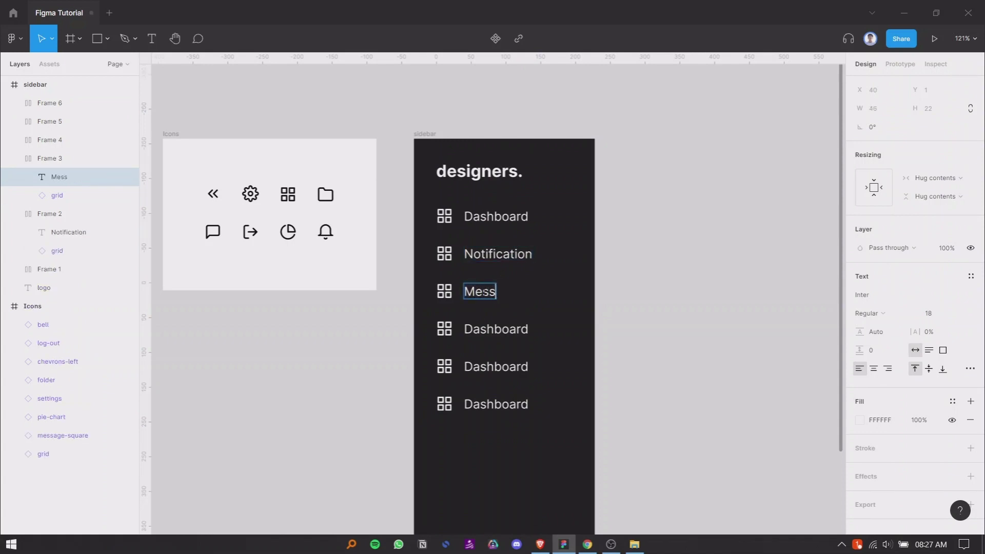
{"action": "key", "text": "BackSpace"}
{"action": "key", "text": "BackSpace"}
{"action": "key", "text": "BackSpace"}
{"action": "key", "text": "BackSpace"}
{"action": "type", "text": "Ca"}
{"action": "key", "text": "BackSpace"}
{"action": "type", "text": "hat"}
Change the fourth menu row's label to "Analytics"
{"action": "left_click", "coordinate": [480, 329]}
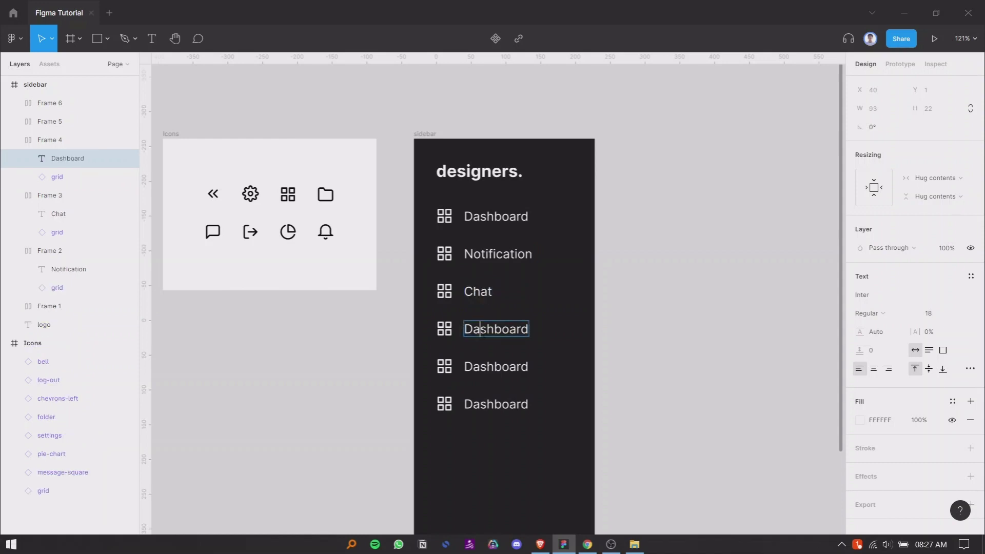
{"action": "double_click", "coordinate": [481, 332]}
{"action": "type", "text": "Ana"}
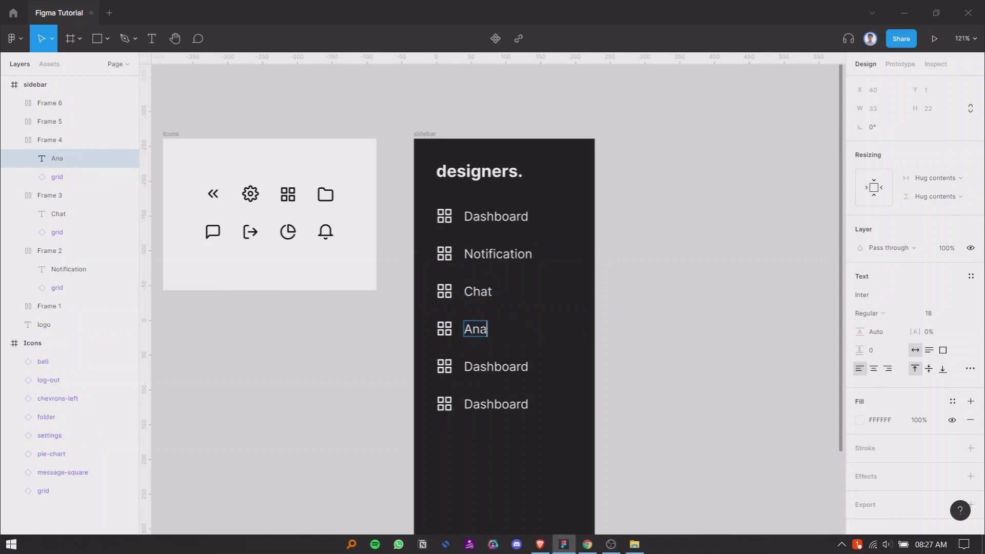
{"action": "type", "text": "lytics"}
{"action": "left_click", "coordinate": [691, 387]}
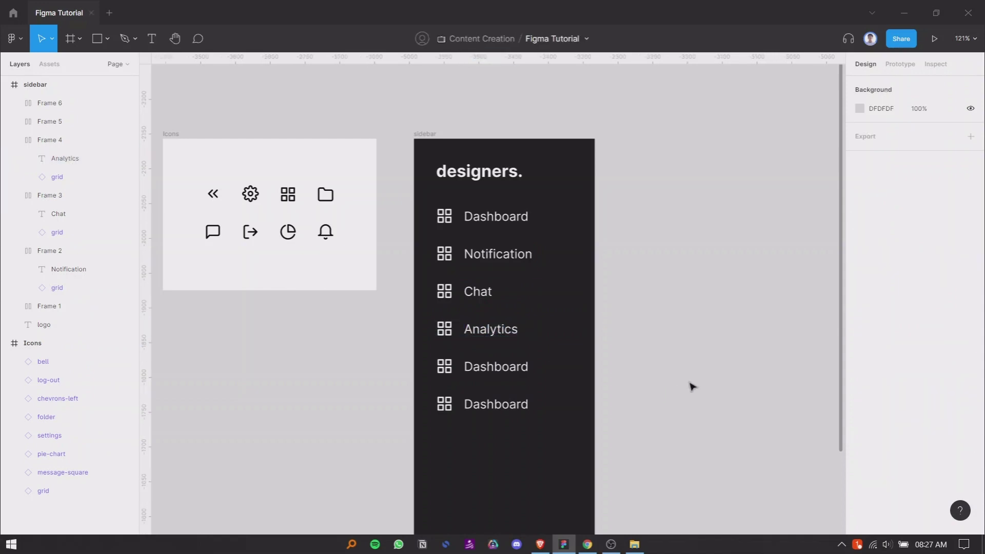
Change the fifth menu row's label to "Files" and delete the sixth row
{"action": "double_click", "coordinate": [492, 367]}
{"action": "double_click", "coordinate": [493, 367]}
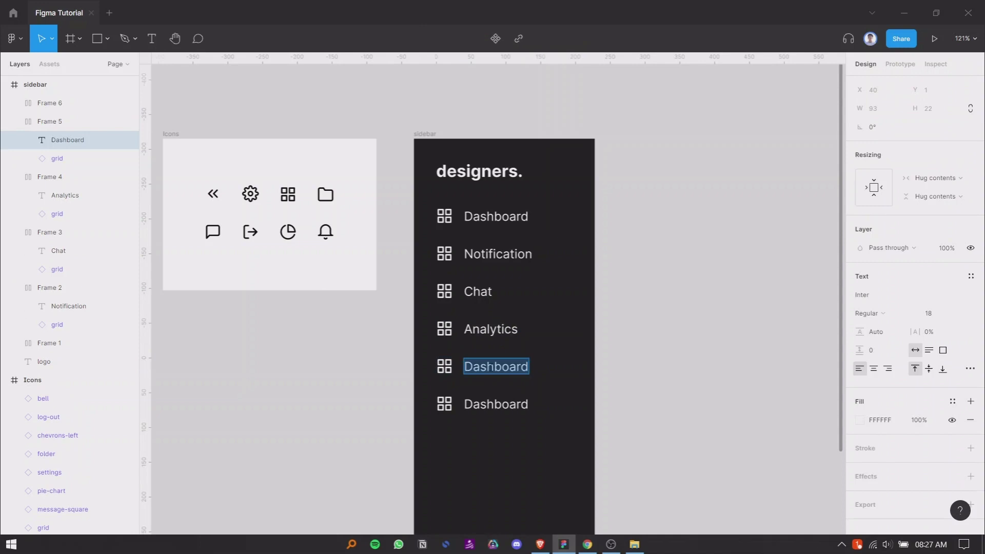
{"action": "type", "text": "Files"}
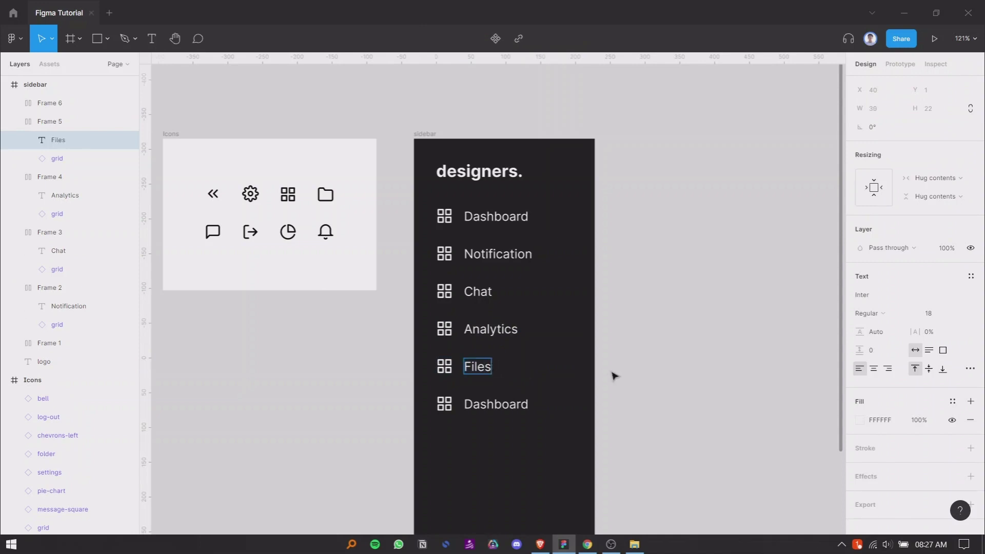
{"action": "key", "text": "Escape"}
{"action": "left_click", "coordinate": [678, 359]}
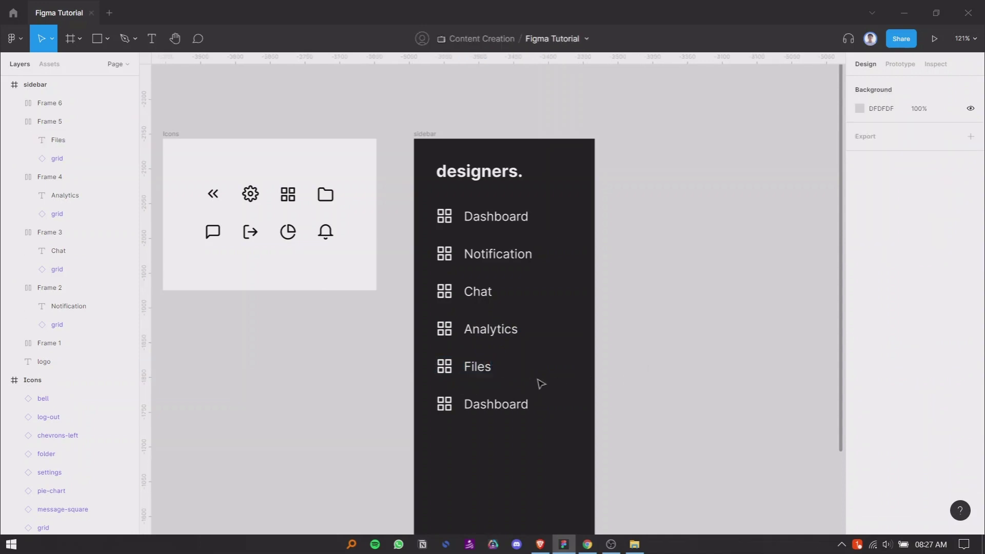
{"action": "left_click", "coordinate": [484, 409]}
{"action": "key", "text": "Delete"}
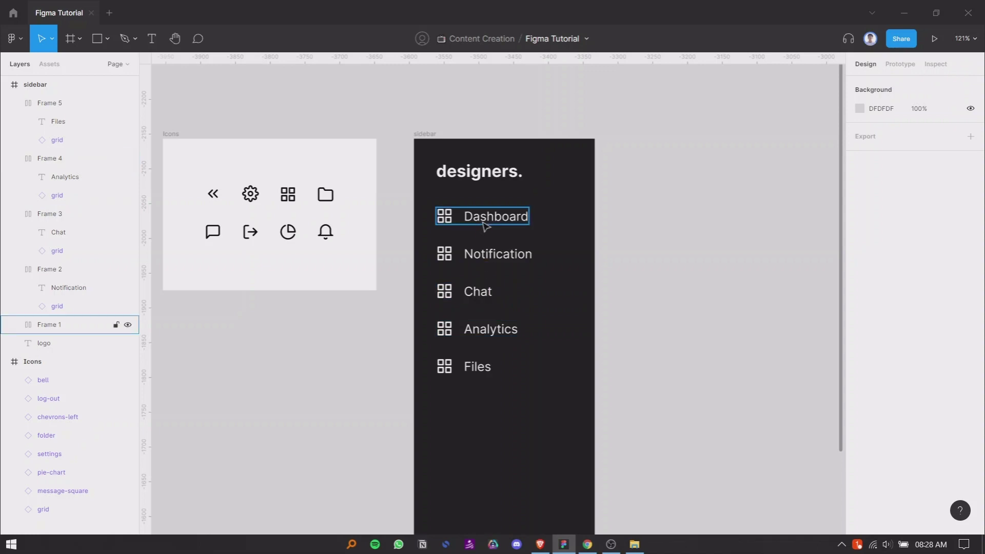
Replace the Notification row's grid icon with the bell from the Icons frame and color it white (FFFFFF)
{"action": "left_click", "coordinate": [485, 219]}
{"action": "left_click", "coordinate": [318, 233]}
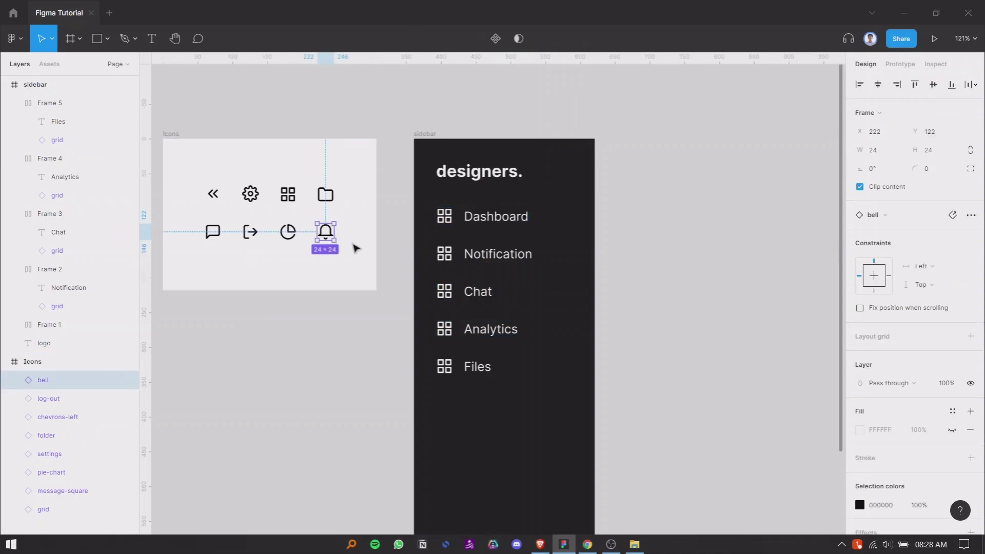
{"action": "left_click", "coordinate": [277, 250]}
{"action": "left_click", "coordinate": [329, 235]}
{"action": "left_click", "coordinate": [441, 254]}
{"action": "right_click", "coordinate": [436, 254]}
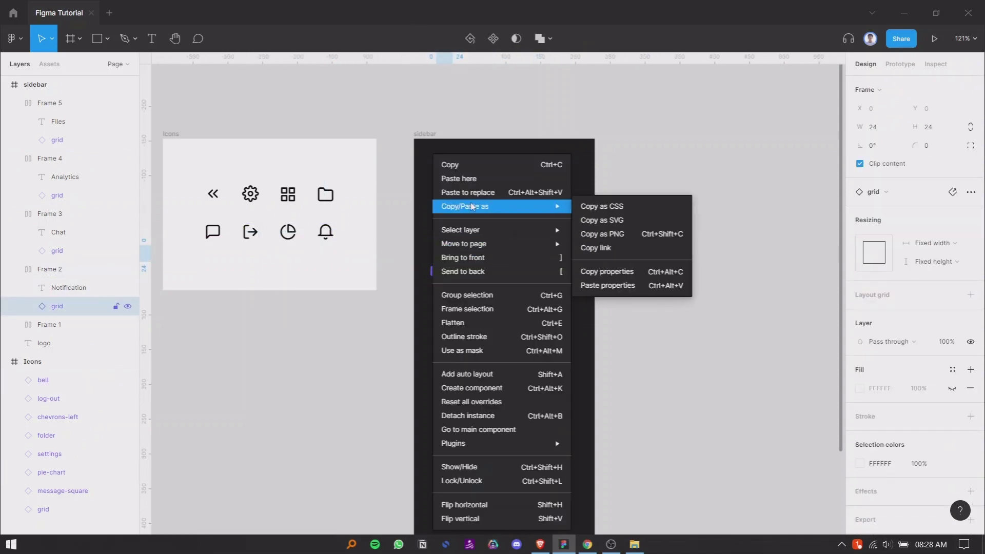
{"action": "left_click", "coordinate": [471, 192]}
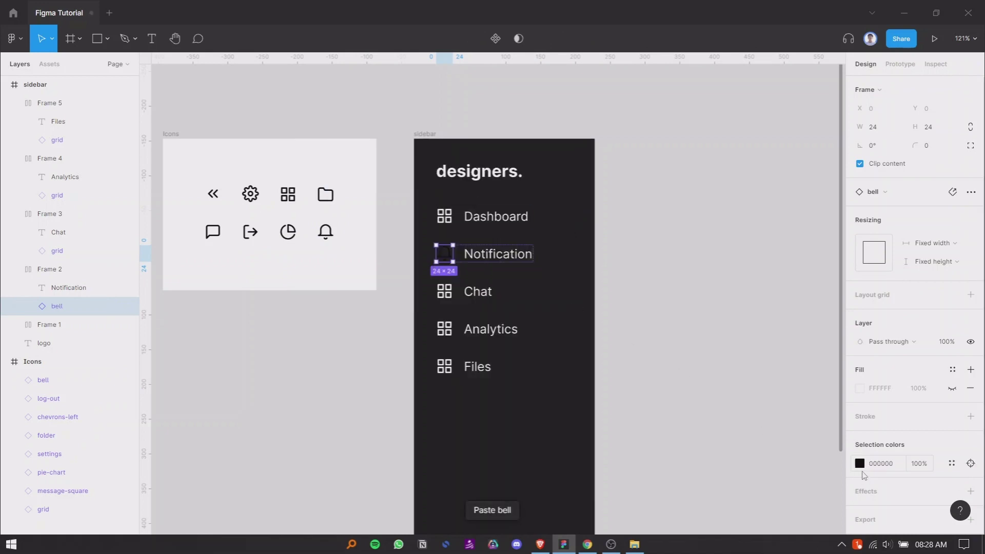
{"action": "left_click", "coordinate": [859, 464]}
{"action": "left_click", "coordinate": [653, 195]}
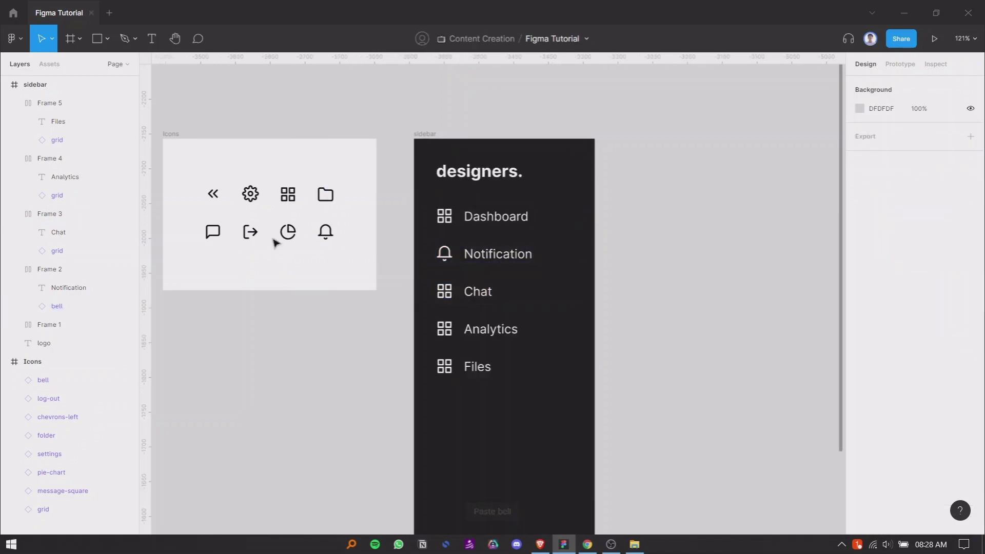
Replace the Chat row's grid icon with the message-square icon and color it white (FFFFFF)
{"action": "left_click", "coordinate": [215, 234]}
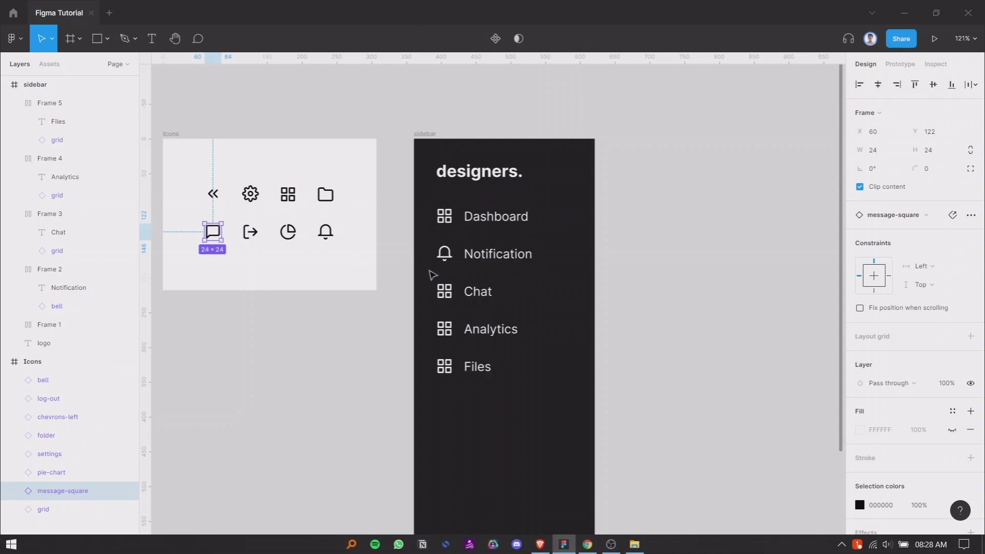
{"action": "left_click", "coordinate": [448, 293]}
{"action": "right_click", "coordinate": [448, 293]}
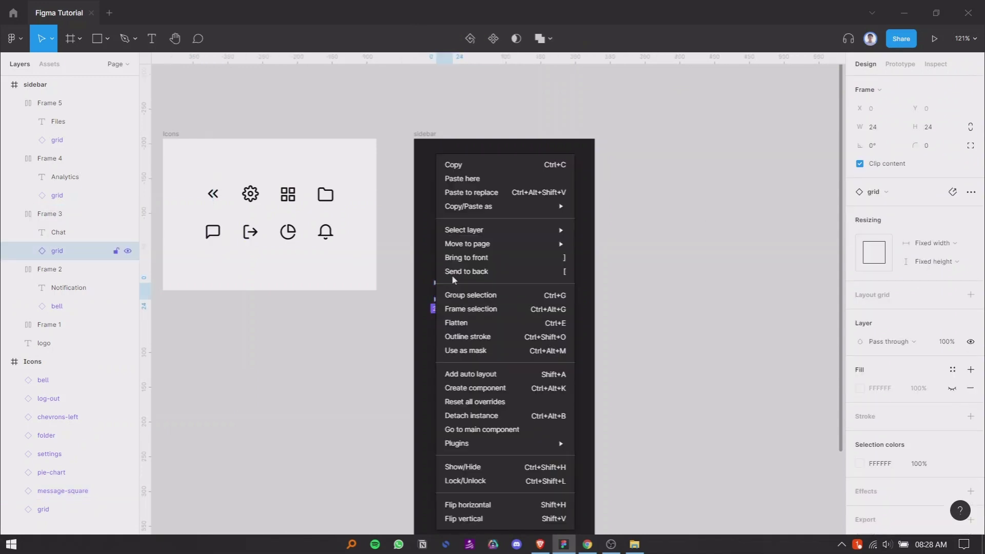
{"action": "left_click", "coordinate": [470, 189]}
{"action": "left_click", "coordinate": [860, 464]}
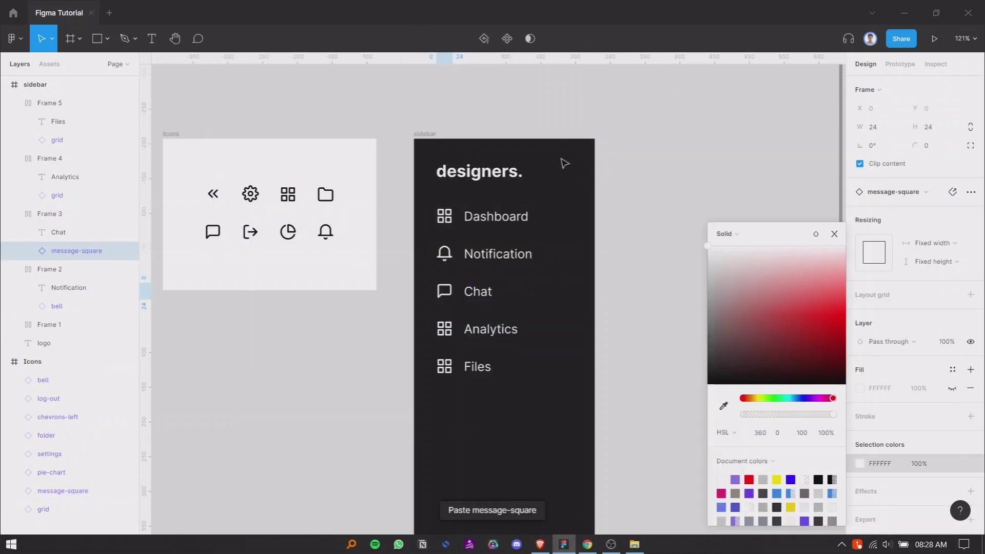
{"action": "left_click", "coordinate": [672, 193]}
Replace the Analytics row's grid icon with the pie-chart icon from the Icons frame and color it white (FFFFFF)
{"action": "left_click", "coordinate": [493, 329]}
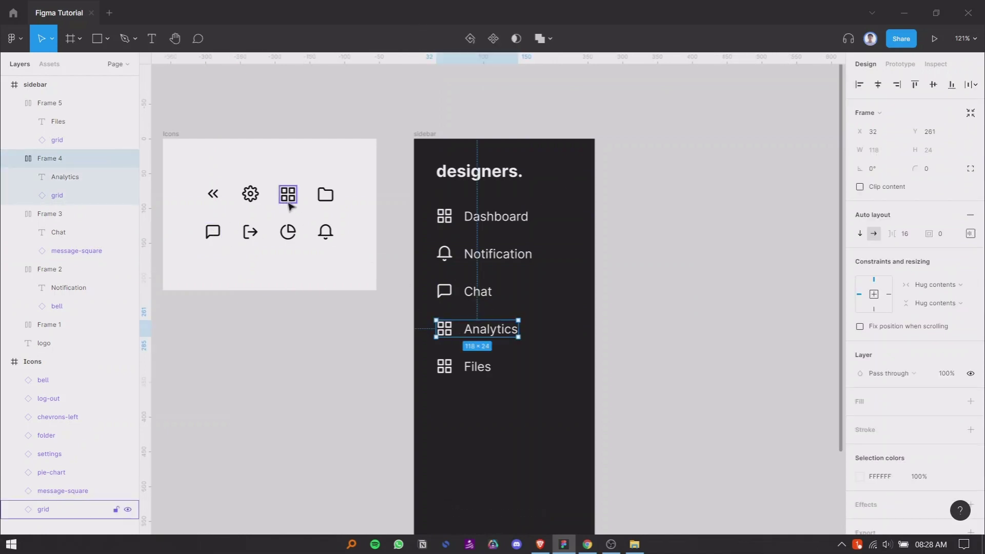
{"action": "left_click", "coordinate": [288, 231]}
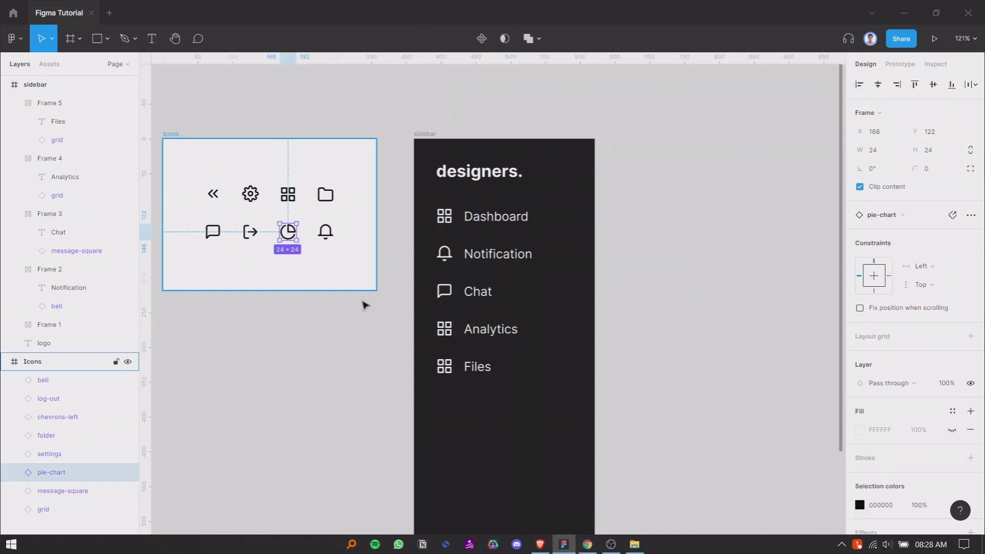
{"action": "double_click", "coordinate": [444, 329]}
{"action": "right_click", "coordinate": [440, 329]}
{"action": "left_click", "coordinate": [492, 193]}
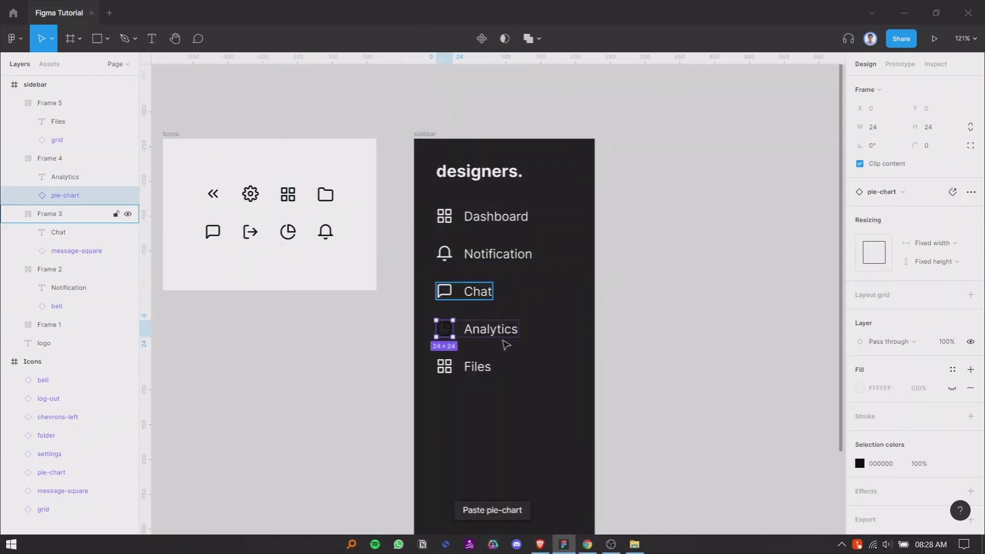
{"action": "left_click", "coordinate": [859, 463]}
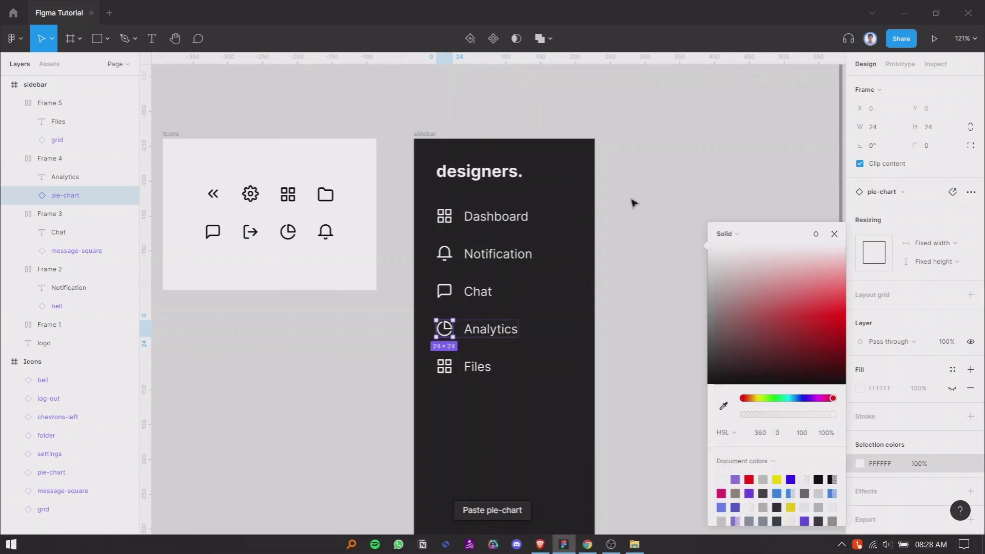
{"action": "left_click", "coordinate": [633, 205]}
Replace the Files row's grid icon with the folder icon from the Icons frame and color it white
{"action": "left_click", "coordinate": [326, 194]}
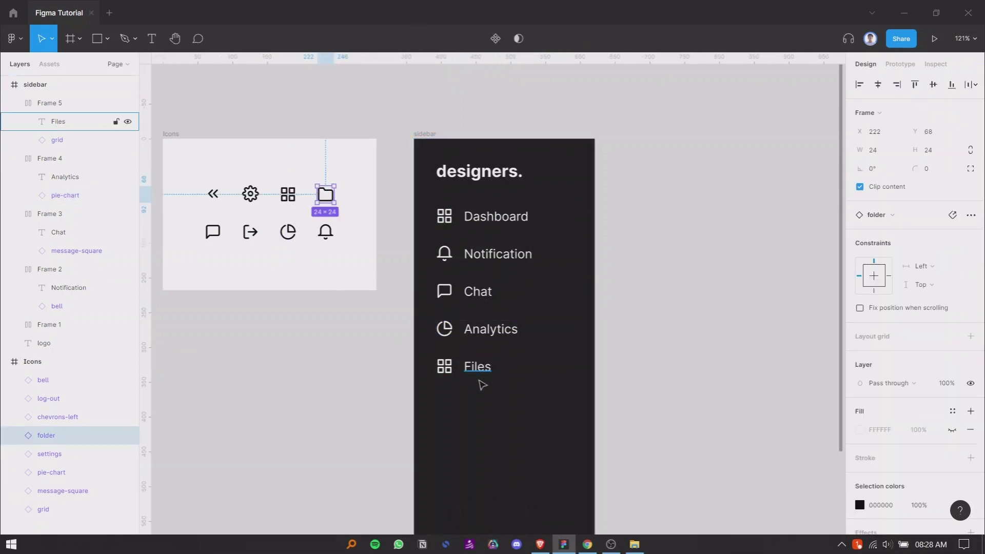
{"action": "left_click", "coordinate": [440, 364]}
{"action": "left_click", "coordinate": [445, 368]}
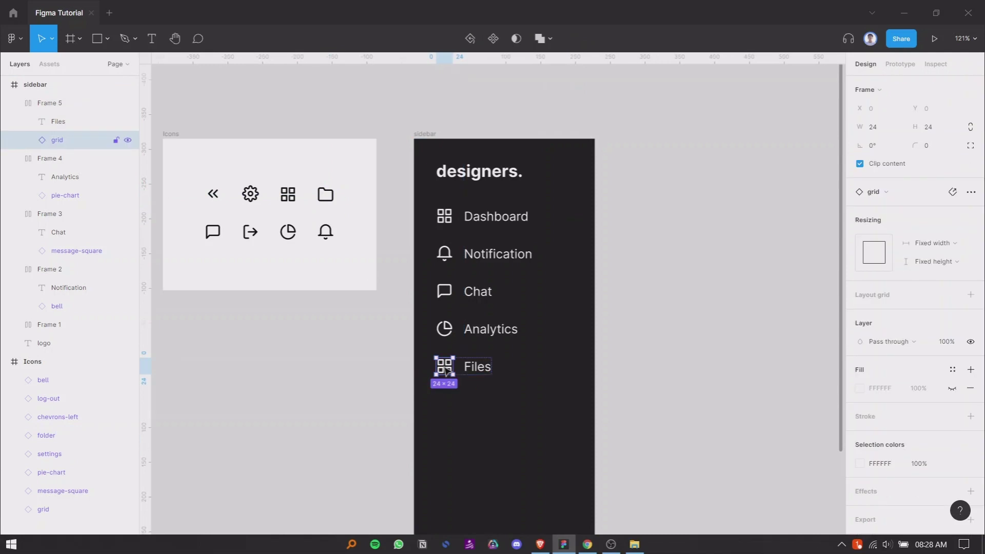
{"action": "right_click", "coordinate": [445, 368]}
{"action": "left_click", "coordinate": [488, 190]}
{"action": "left_click", "coordinate": [859, 463]}
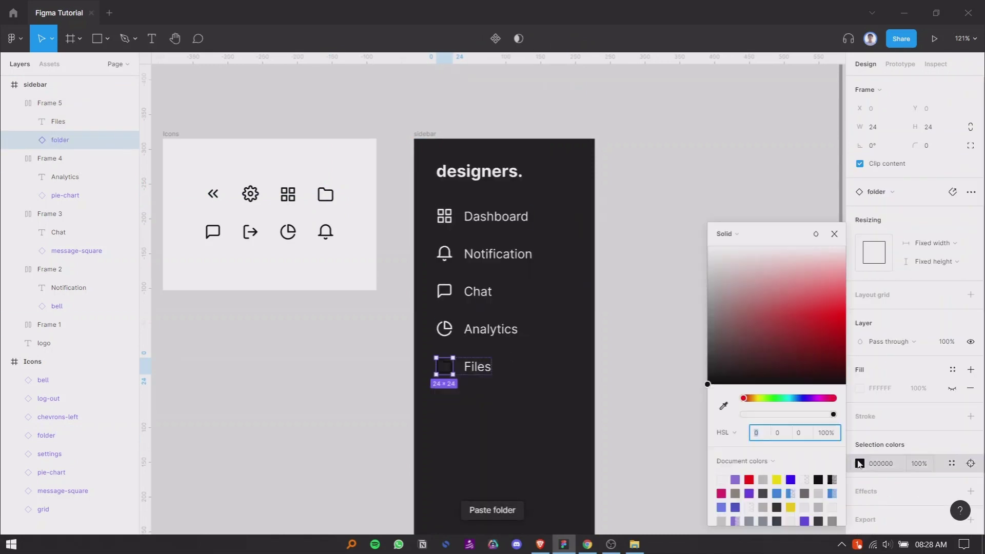
{"action": "left_click_drag", "start_coordinate": [749, 380], "coordinate": [644, 211]}
{"action": "left_click", "coordinate": [640, 207]}
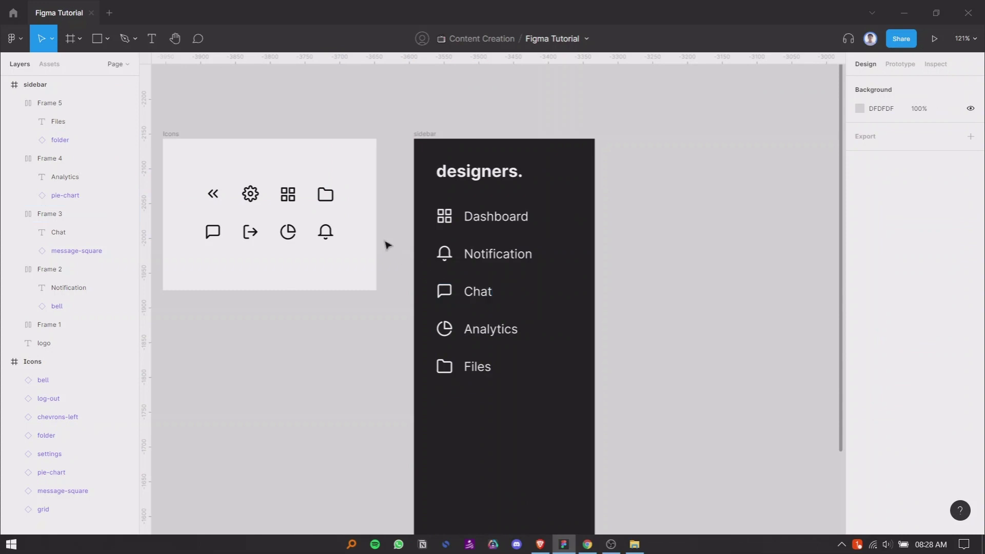
Duplicate the Files row directly below itself at the same row spacing and change the copy's label to "Settings"
{"action": "scroll", "coordinate": [556, 356], "scroll_direction": "down", "scroll_amount": 1}
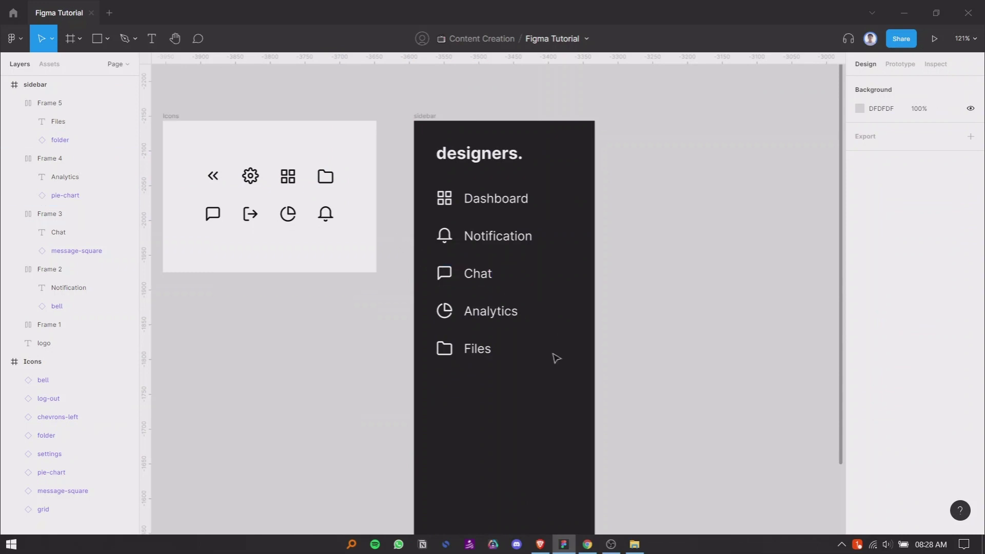
{"action": "left_click", "coordinate": [474, 354]}
{"action": "left_click_drag", "start_coordinate": [474, 354], "coordinate": [472, 391]}
{"action": "double_click", "coordinate": [470, 391]}
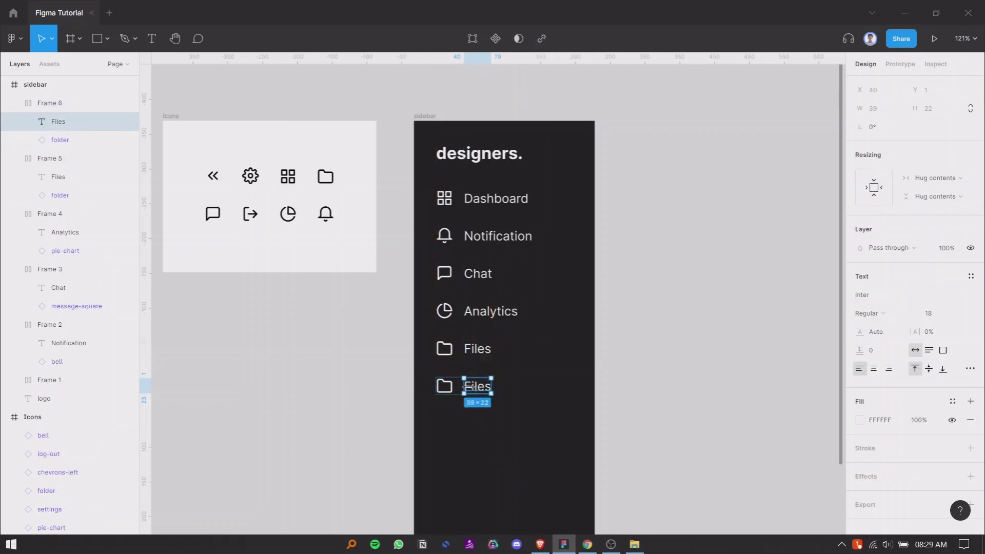
{"action": "double_click", "coordinate": [477, 390]}
{"action": "type", "text": "Se"}
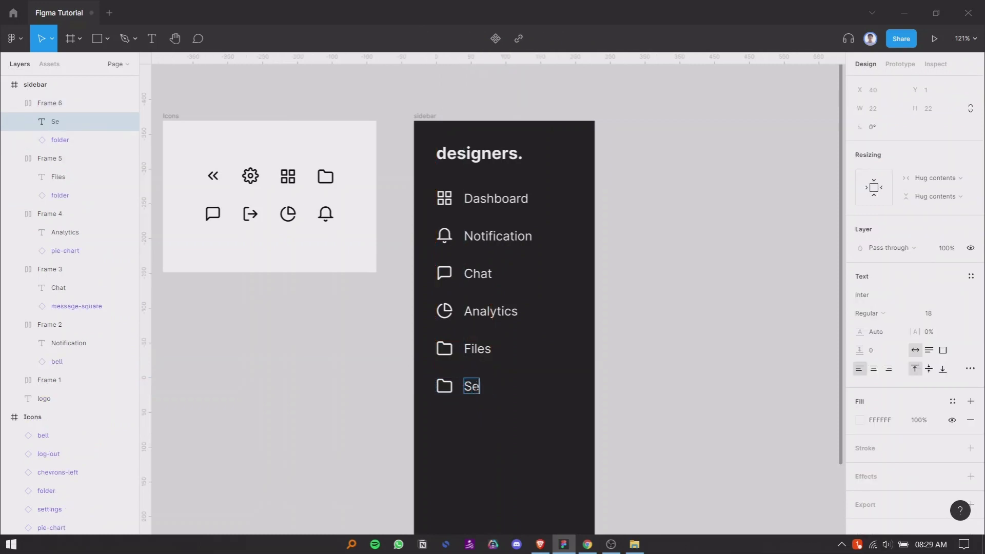
{"action": "type", "text": "ttings"}
{"action": "left_click", "coordinate": [728, 436]}
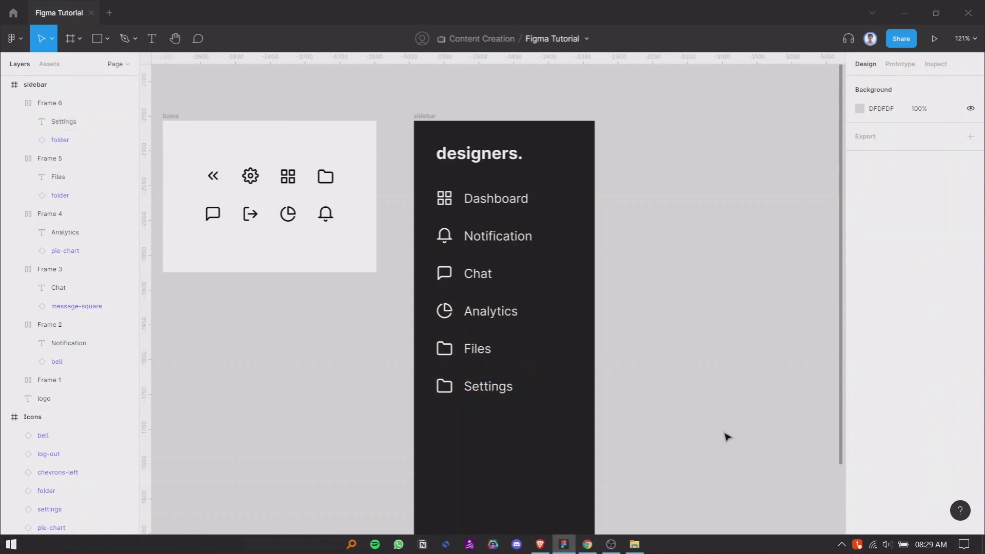
Replace the Settings row's folder icon with the gear icon from the Icons frame and color it white (FFFFFF)
{"action": "left_click", "coordinate": [250, 176]}
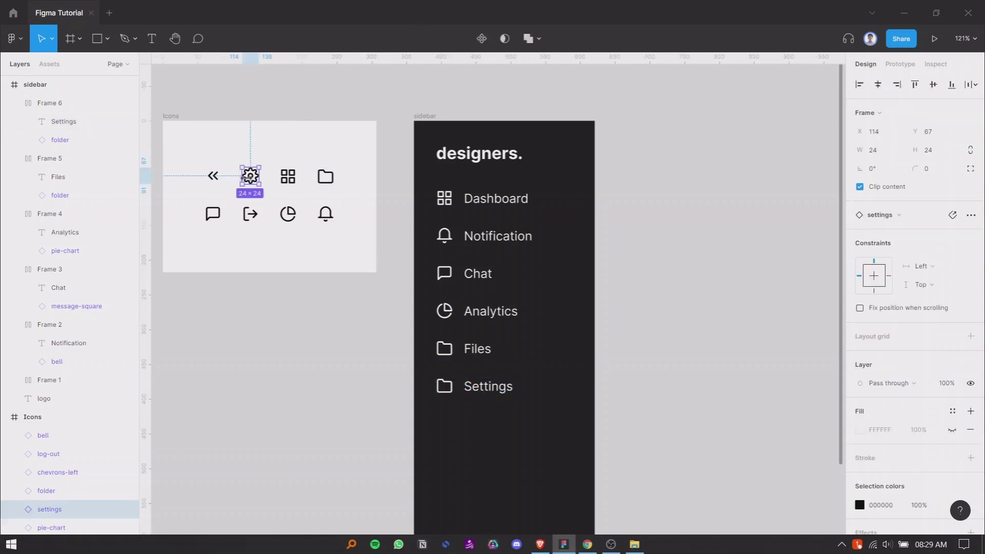
{"action": "left_click", "coordinate": [442, 378]}
{"action": "double_click", "coordinate": [444, 385]}
{"action": "right_click", "coordinate": [443, 385]}
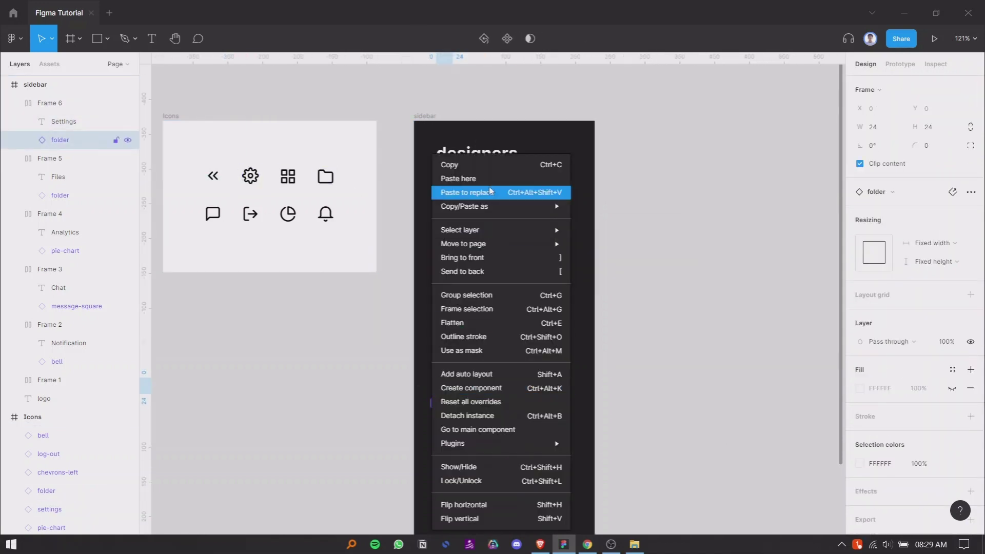
{"action": "left_click", "coordinate": [486, 195]}
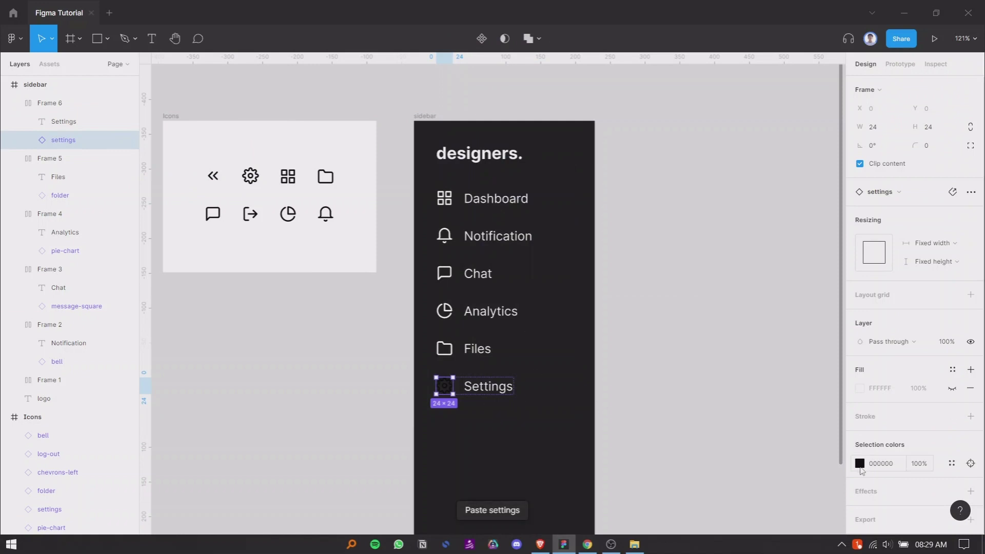
{"action": "left_click", "coordinate": [859, 463]}
{"action": "left_click_drag", "start_coordinate": [713, 383], "coordinate": [670, 215]}
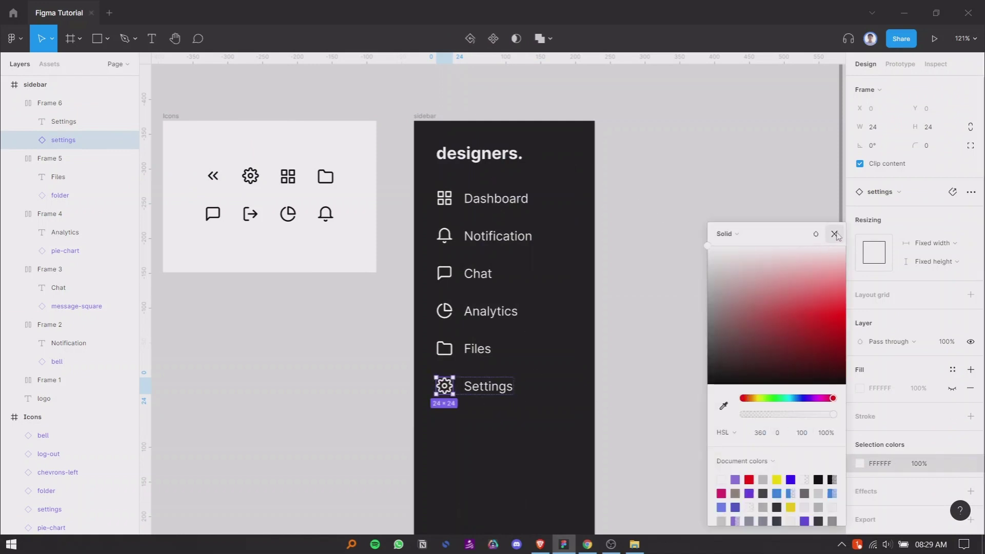
{"action": "left_click", "coordinate": [834, 234]}
{"action": "left_click", "coordinate": [724, 277]}
Combine all six menu rows, Dashboard through Settings, into one vertical auto layout frame
{"action": "left_click", "coordinate": [488, 199]}
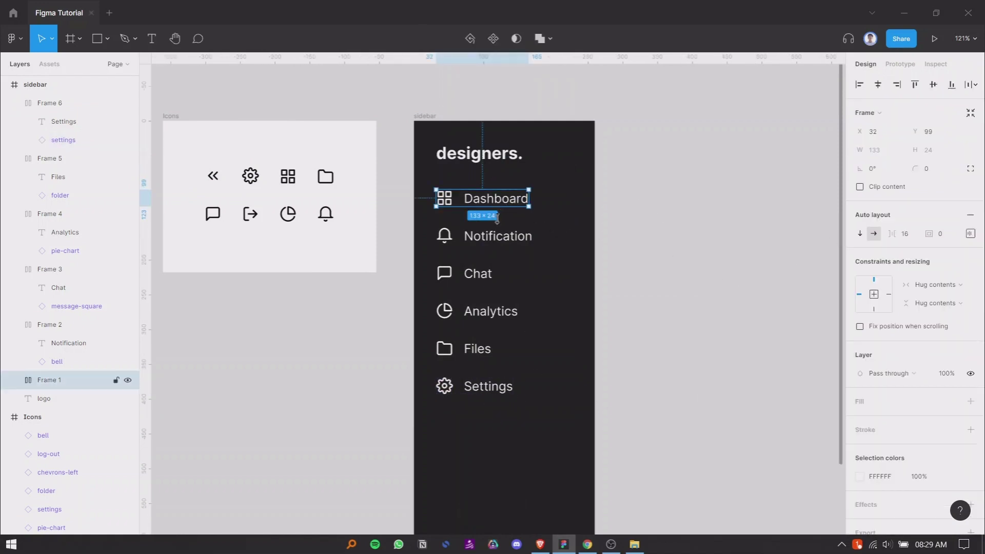
{"action": "left_click", "coordinate": [486, 240], "text": "shift"}
{"action": "left_click", "coordinate": [472, 276], "text": "shift"}
{"action": "left_click", "coordinate": [475, 313], "text": "shift"}
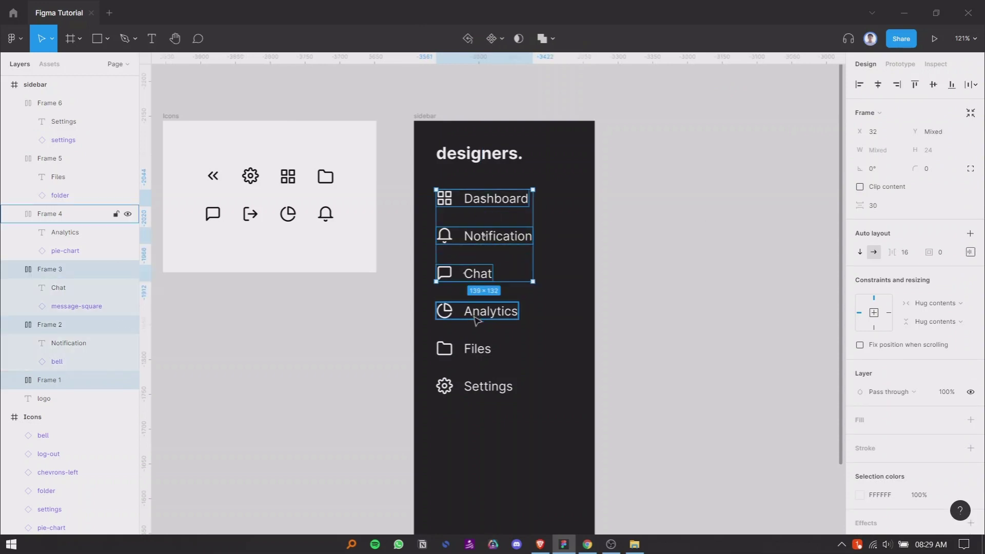
{"action": "left_click", "coordinate": [473, 351], "text": "shift"}
{"action": "left_click", "coordinate": [476, 389], "text": "shift"}
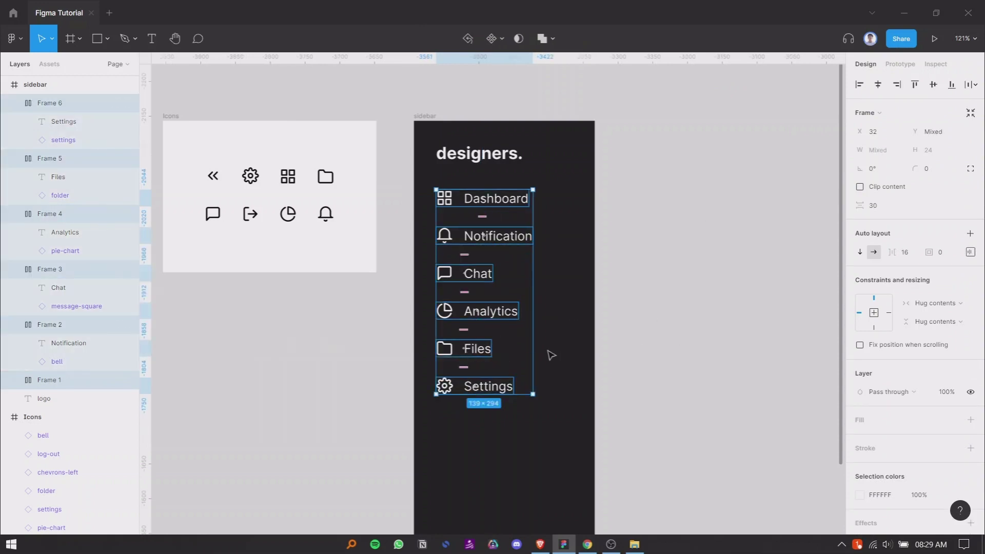
{"action": "right_click", "coordinate": [498, 313]}
{"action": "left_click", "coordinate": [526, 402]}
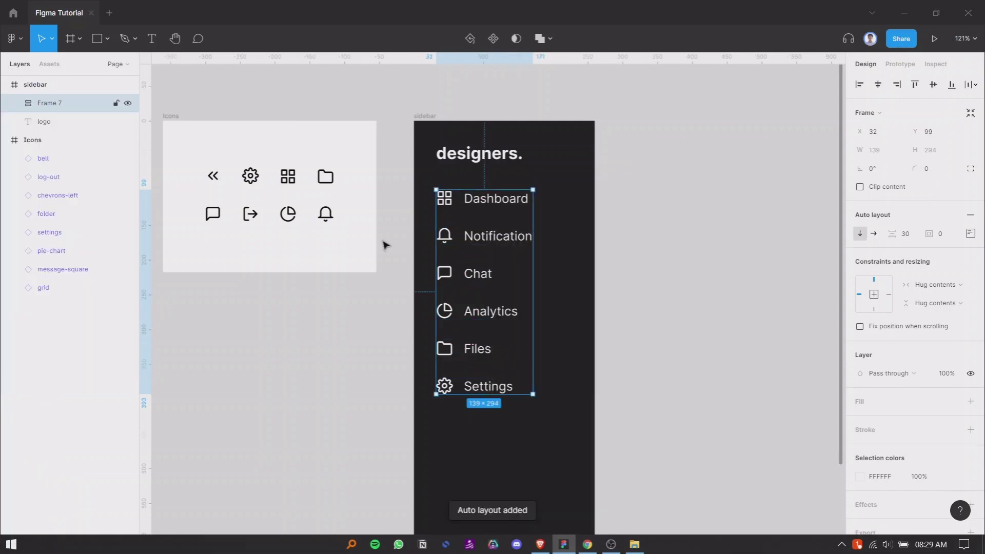
Rename the new auto layout frame holding the rows as "menu"
{"action": "double_click", "coordinate": [64, 98]}
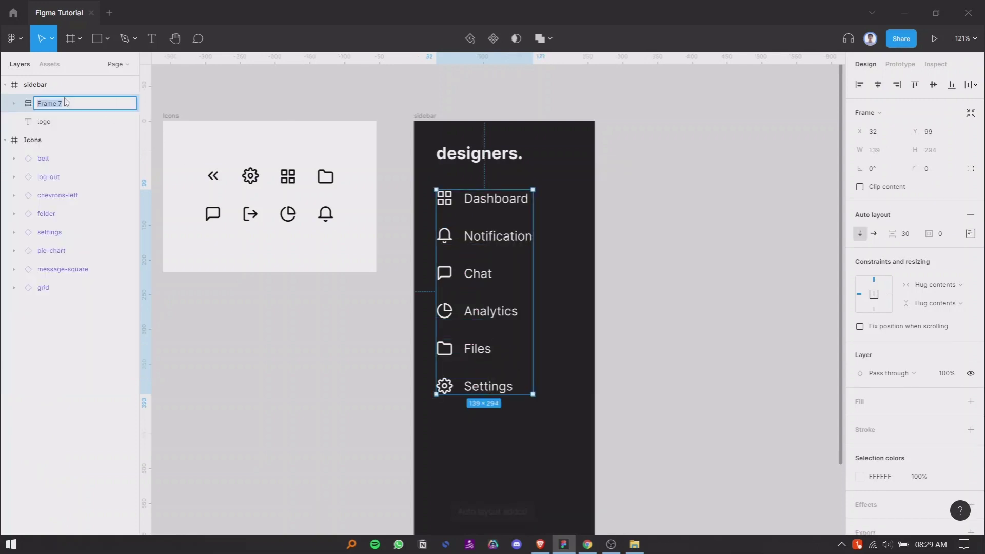
{"action": "type", "text": "nu"}
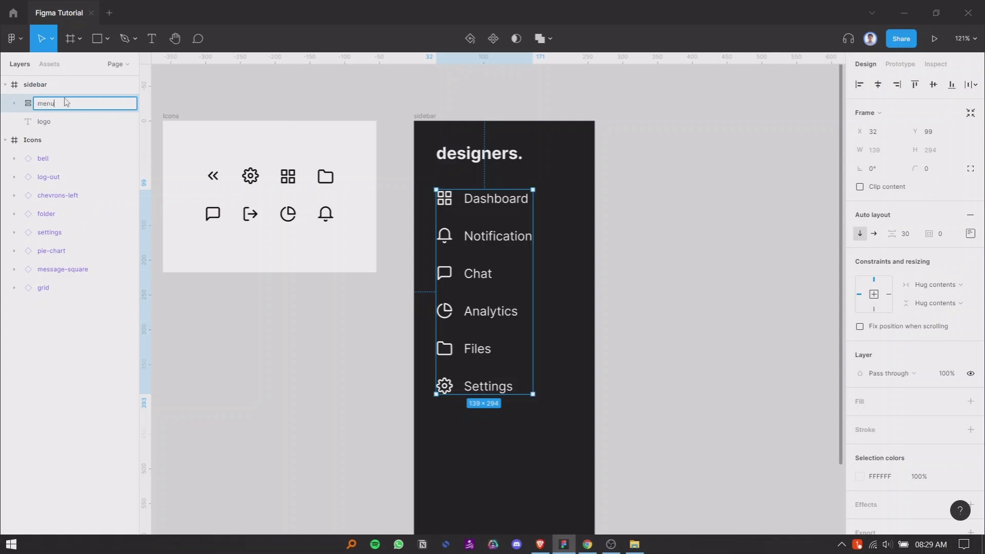
{"action": "left_click", "coordinate": [418, 228]}
Set the spacing between items in the menu auto layout to 32
{"action": "left_click", "coordinate": [466, 234]}
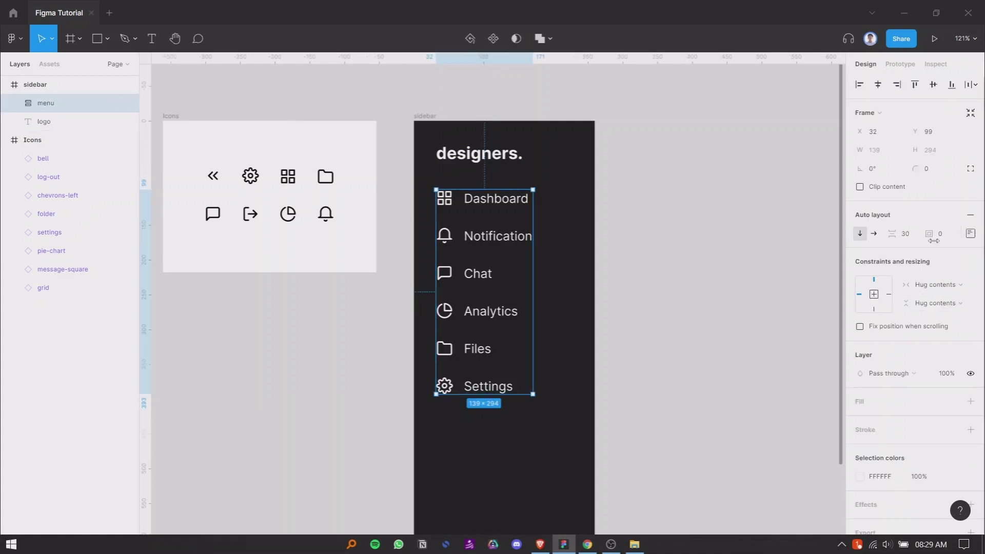
{"action": "left_click", "coordinate": [914, 235]}
{"action": "type", "text": "32"}
{"action": "key", "text": "Return"}
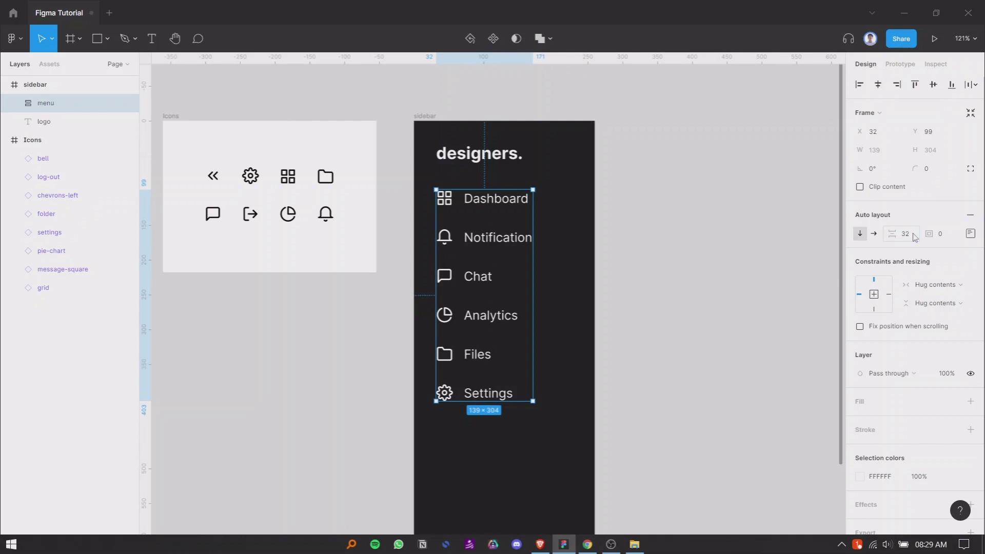
{"action": "left_click", "coordinate": [704, 198]}
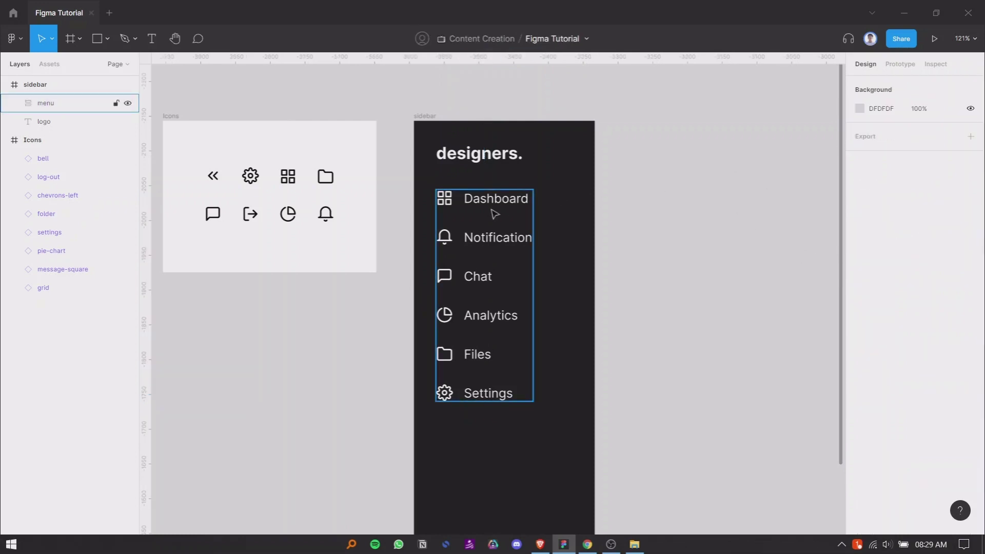
{"action": "left_click", "coordinate": [494, 213]}
{"action": "left_click", "coordinate": [661, 224]}
Copy the chevrons-left icon from the Icons frame into the sidebar beside the logo and color it white (FFFFFF)
{"action": "left_click", "coordinate": [212, 183]}
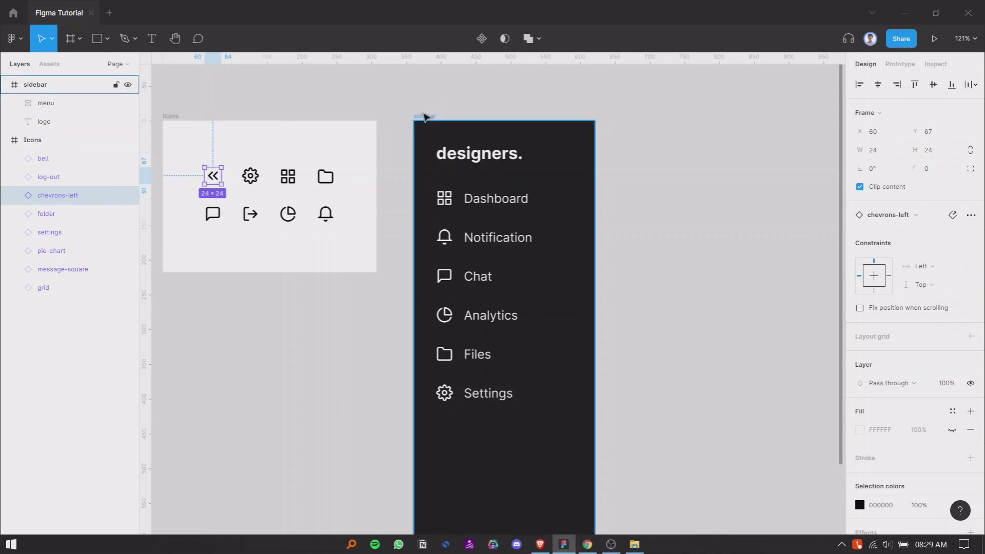
{"action": "left_click", "coordinate": [567, 150]}
{"action": "right_click", "coordinate": [567, 151]}
{"action": "left_click", "coordinate": [567, 172]}
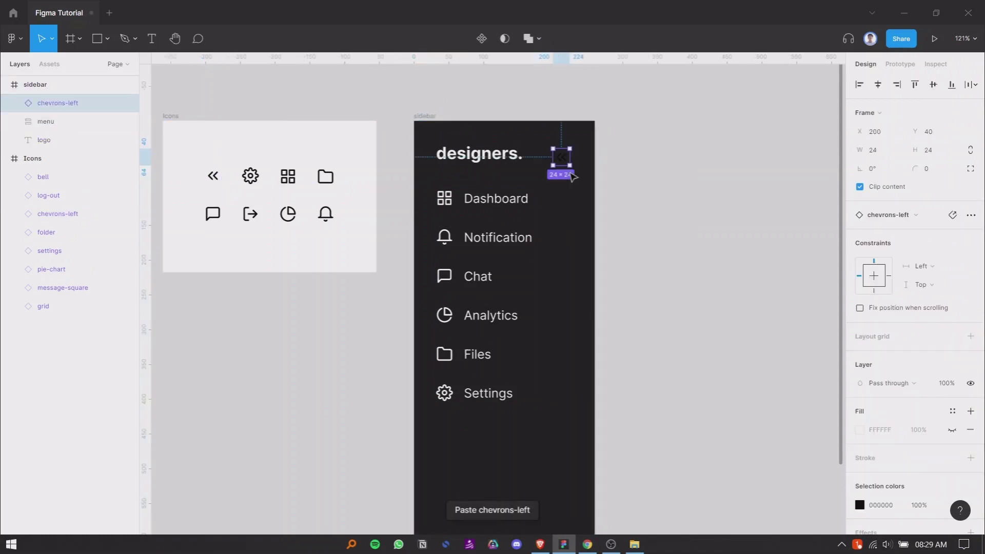
{"action": "left_click", "coordinate": [859, 505]}
{"action": "left_click", "coordinate": [708, 246]}
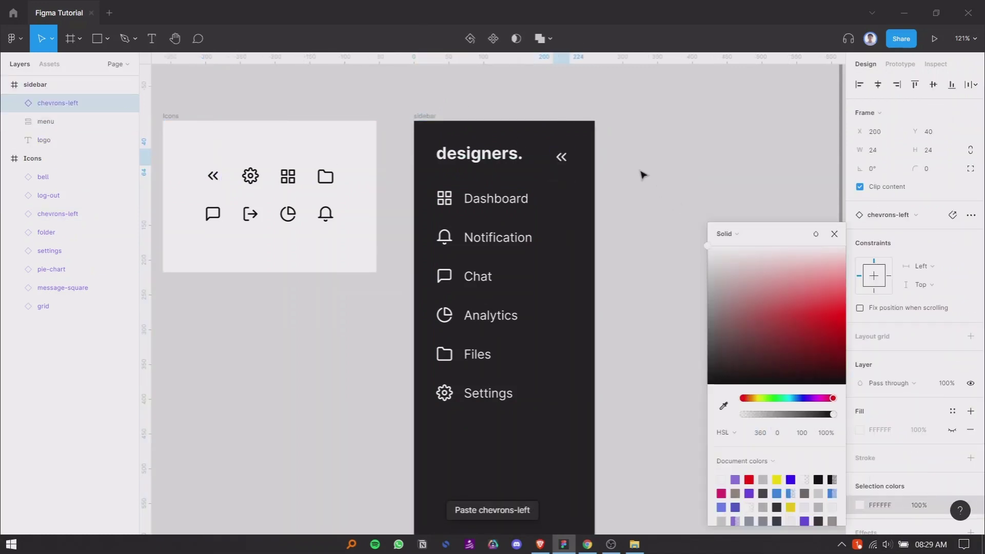
{"action": "left_click", "coordinate": [834, 234]}
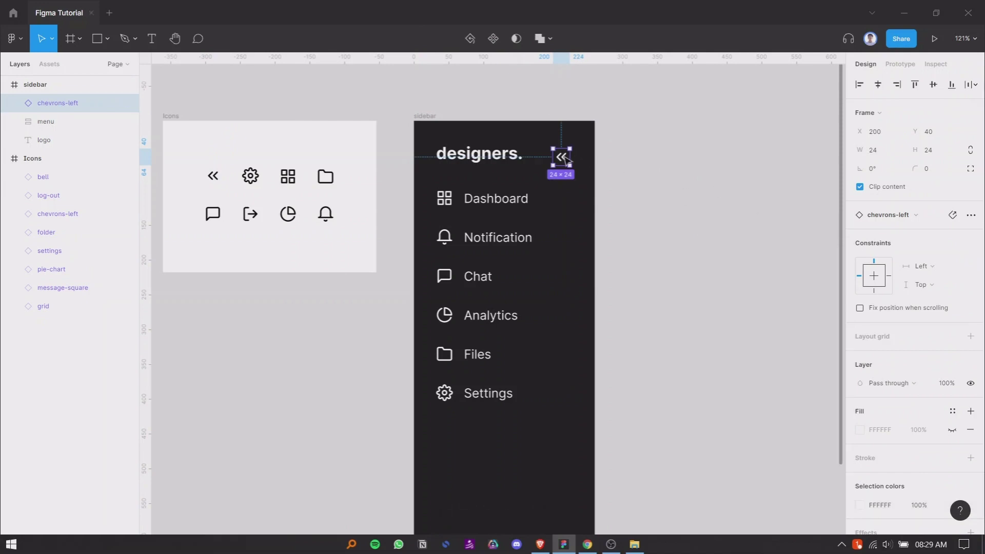
Move the chevrons icon level with the logo and align the vertical centers of both
{"action": "left_click_drag", "start_coordinate": [564, 156], "coordinate": [566, 153]}
{"action": "left_click", "coordinate": [508, 154], "text": "shift"}
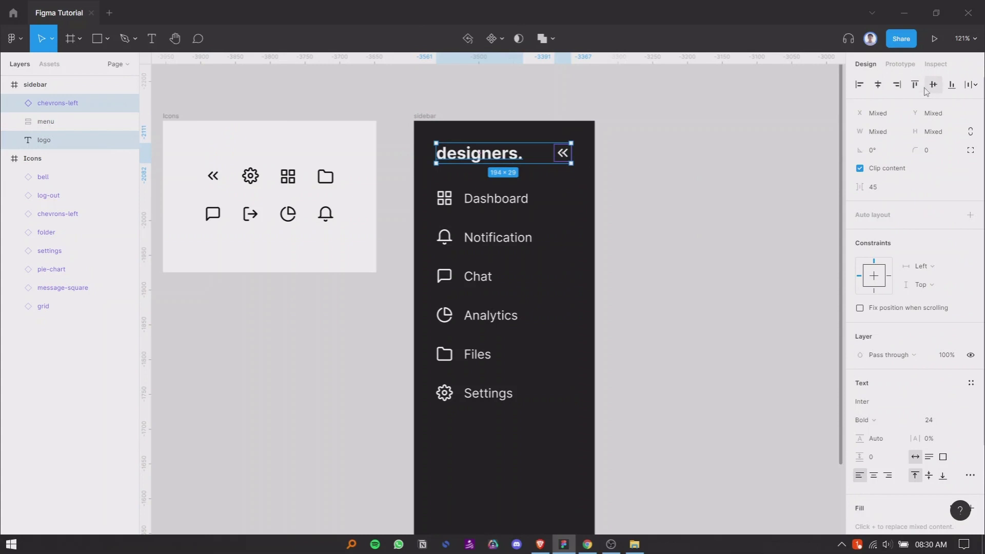
{"action": "left_click", "coordinate": [933, 85]}
{"action": "left_click", "coordinate": [687, 172]}
Nudge the chevrons icon 8 px toward the sidebar's right edge, to X 210
{"action": "left_click", "coordinate": [564, 153]}
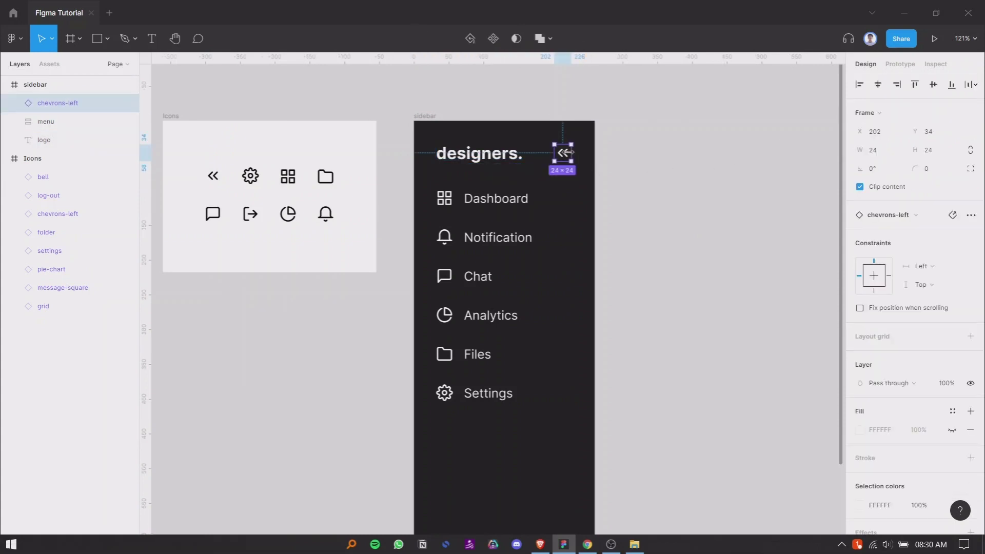
{"action": "key", "text": "Right"}
{"action": "key", "text": "Right"}
{"action": "key", "text": "Right"}
{"action": "key", "text": "Right"}
{"action": "key", "text": "Right"}
{"action": "key", "text": "Right"}
{"action": "key", "text": "Right"}
{"action": "key", "text": "Right"}
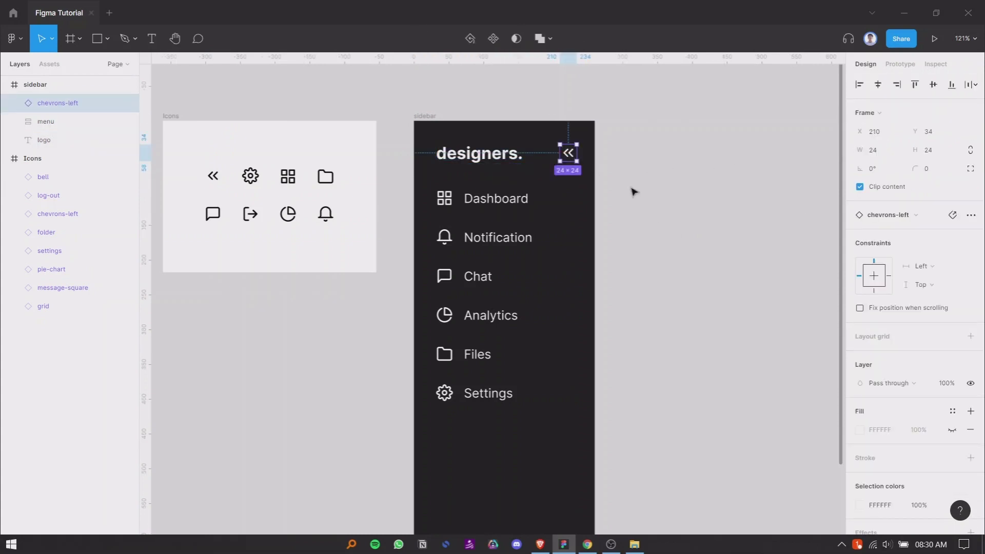
{"action": "left_click", "coordinate": [634, 192]}
Set the font size of all six menu labels, Dashboard through Settings, to 16
{"action": "scroll", "coordinate": [478, 199], "scroll_direction": "down", "scroll_amount": 3}
{"action": "scroll", "coordinate": [495, 226], "scroll_direction": "up", "scroll_amount": 3}
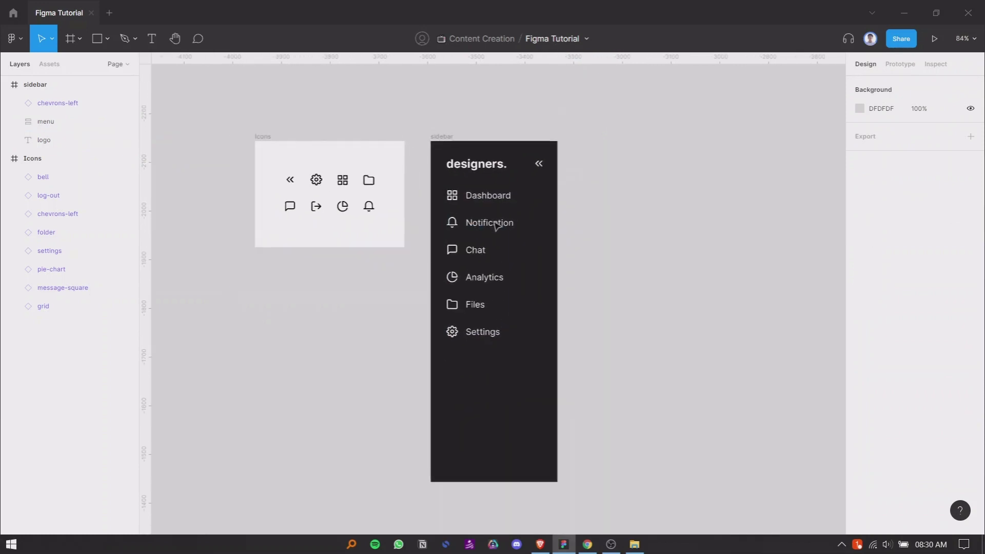
{"action": "left_click", "coordinate": [485, 186], "text": "ctrl"}
{"action": "left_click", "coordinate": [490, 215], "text": "ctrl+shift"}
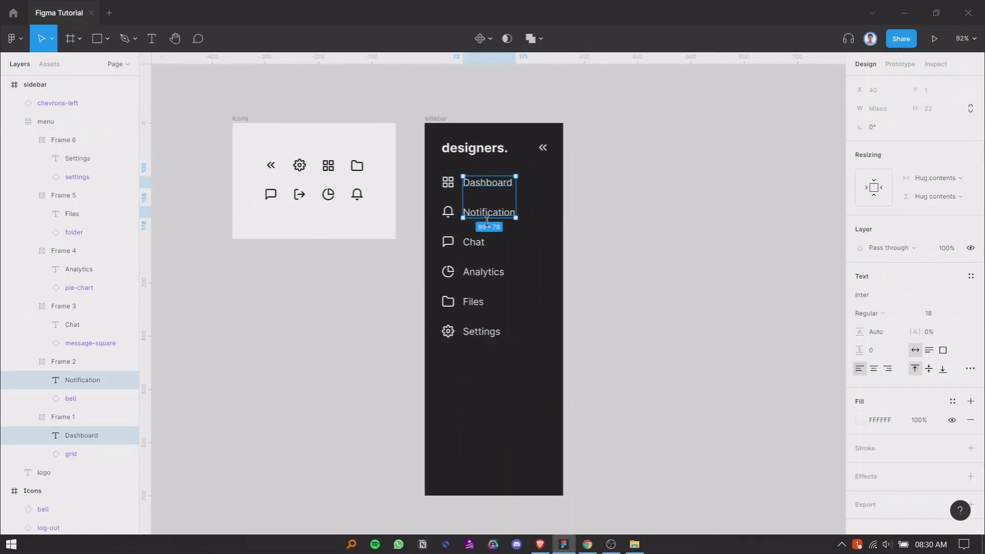
{"action": "left_click", "coordinate": [474, 244], "text": "ctrl+shift"}
{"action": "left_click", "coordinate": [483, 273], "text": "ctrl+shift"}
{"action": "left_click", "coordinate": [474, 304], "text": "ctrl+shift"}
{"action": "left_click", "coordinate": [481, 332], "text": "ctrl+shift"}
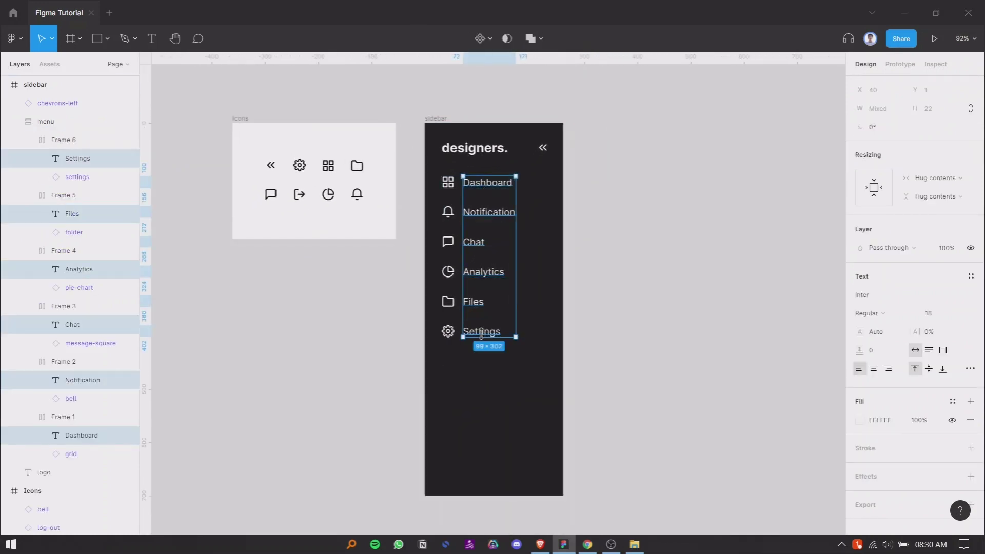
{"action": "left_click", "coordinate": [936, 311]}
{"action": "key", "text": "Return"}
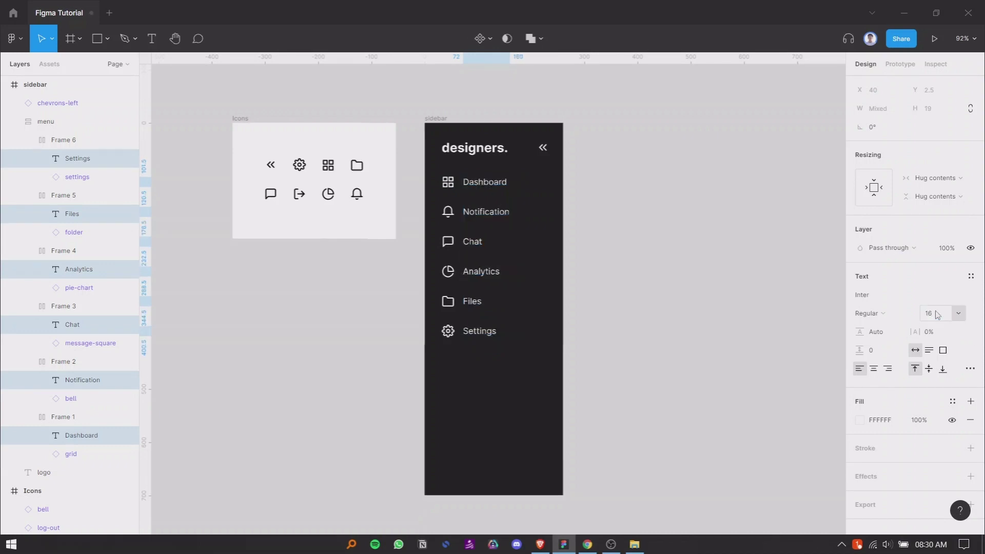
{"action": "left_click", "coordinate": [716, 285]}
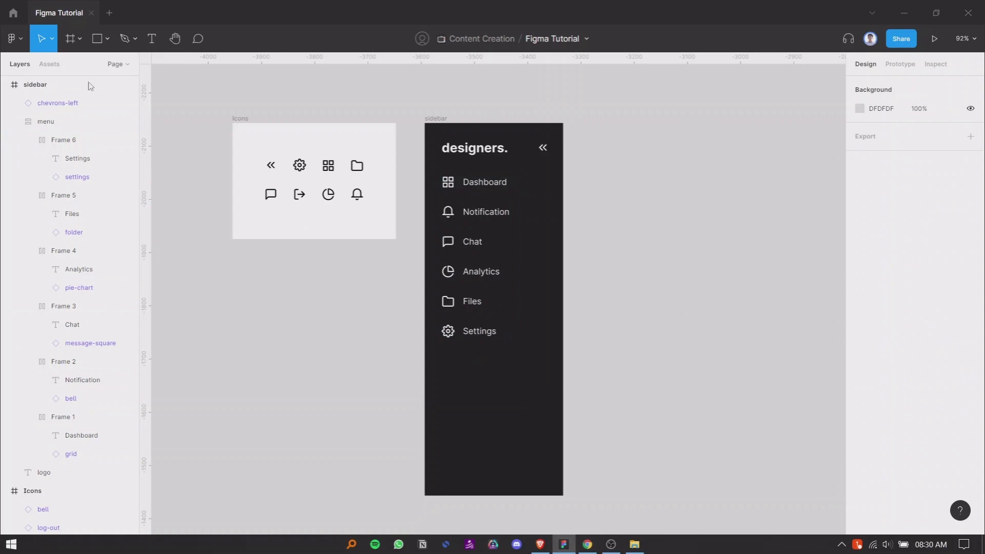
Draw a circle about 69 px wide in the sidebar's lower area and set its size to 64 × 64
{"action": "left_click", "coordinate": [107, 38]}
{"action": "left_click", "coordinate": [98, 107]}
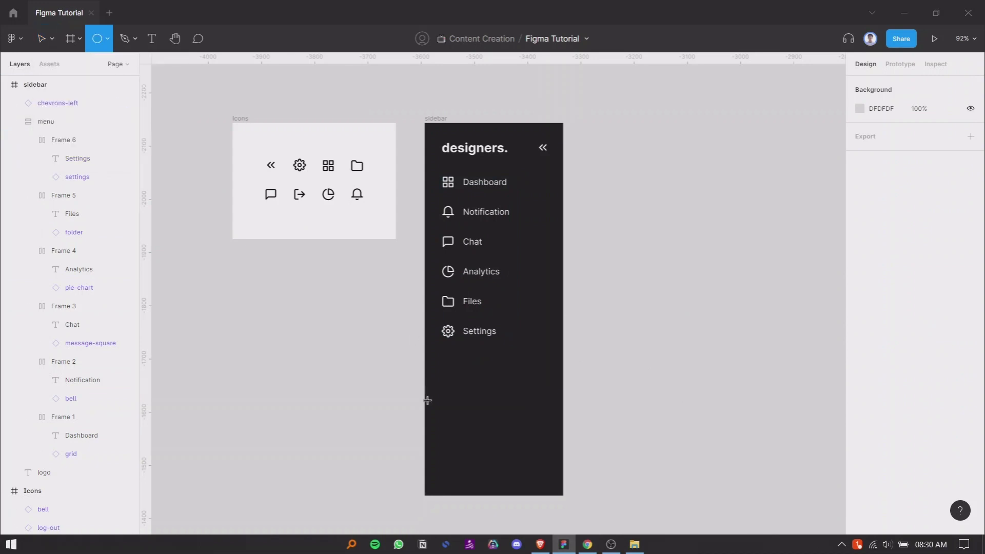
{"action": "left_click_drag", "start_coordinate": [449, 422], "coordinate": [484, 457]}
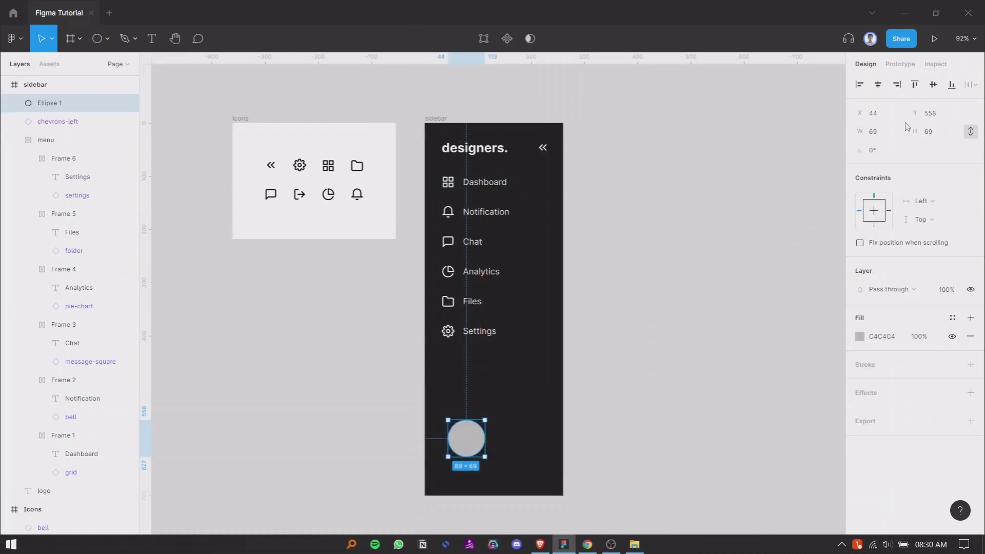
{"action": "left_click", "coordinate": [937, 135]}
{"action": "type", "text": "64"}
{"action": "key", "text": "Return"}
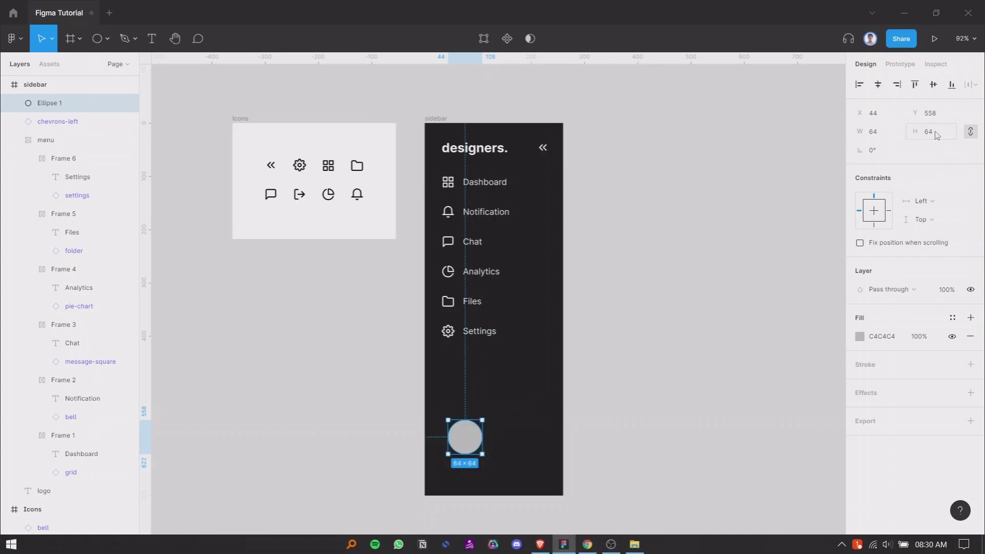
Set the circle's size to 48 × 48 and align its left edge with the menu icons
{"action": "left_click", "coordinate": [944, 128]}
{"action": "type", "text": "48"}
{"action": "key", "text": "Return"}
{"action": "mouse_move", "coordinate": [467, 441]}
{"action": "left_mouse_down"}
{"action": "mouse_move", "coordinate": [460, 460]}
{"action": "mouse_move", "coordinate": [458, 432]}
{"action": "mouse_move", "coordinate": [458, 441]}
{"action": "left_mouse_up"}
{"action": "left_click", "coordinate": [664, 417]}
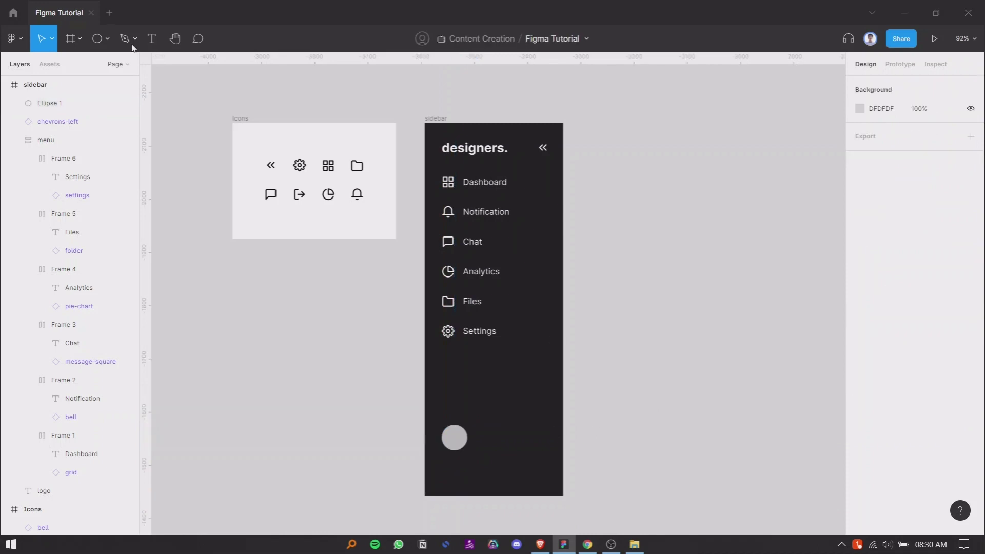
Add a text layer with the user's first name beside the circle and set its weight to Semi Bold
{"action": "left_click", "coordinate": [153, 39]}
{"action": "left_click", "coordinate": [480, 435]}
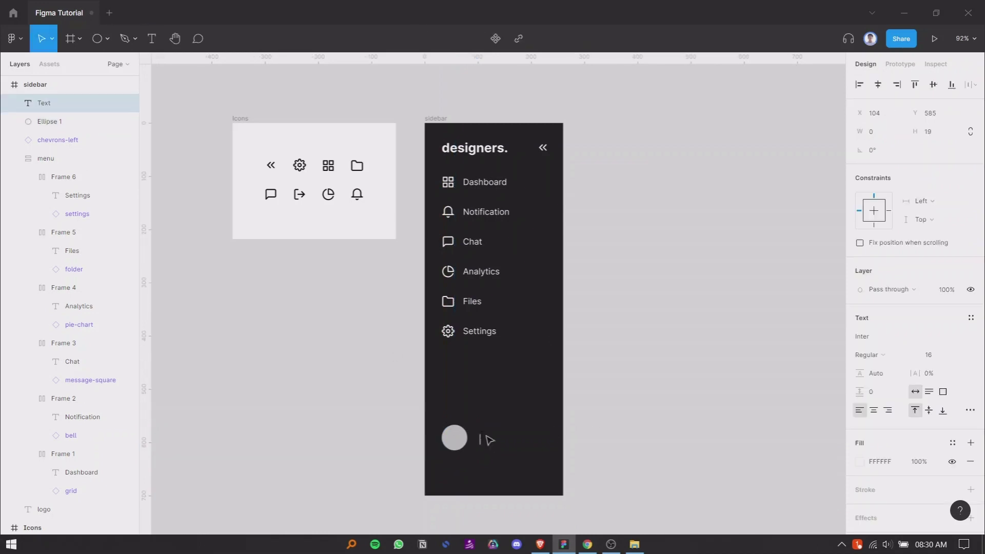
{"action": "type", "text": "Samuel"}
{"action": "left_click", "coordinate": [649, 459]}
{"action": "left_click", "coordinate": [511, 437]}
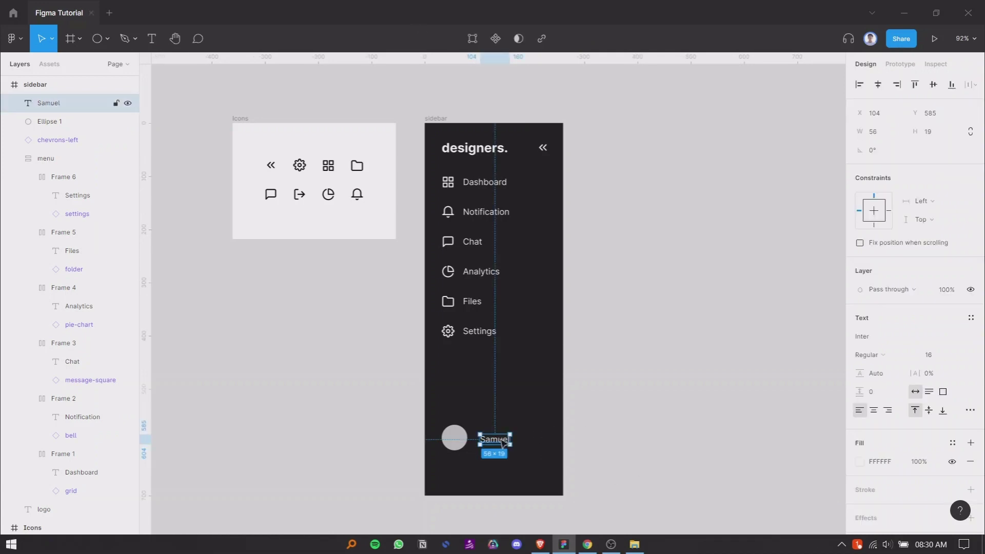
{"action": "left_click", "coordinate": [878, 353]}
{"action": "left_click", "coordinate": [884, 341]}
{"action": "left_click", "coordinate": [679, 429]}
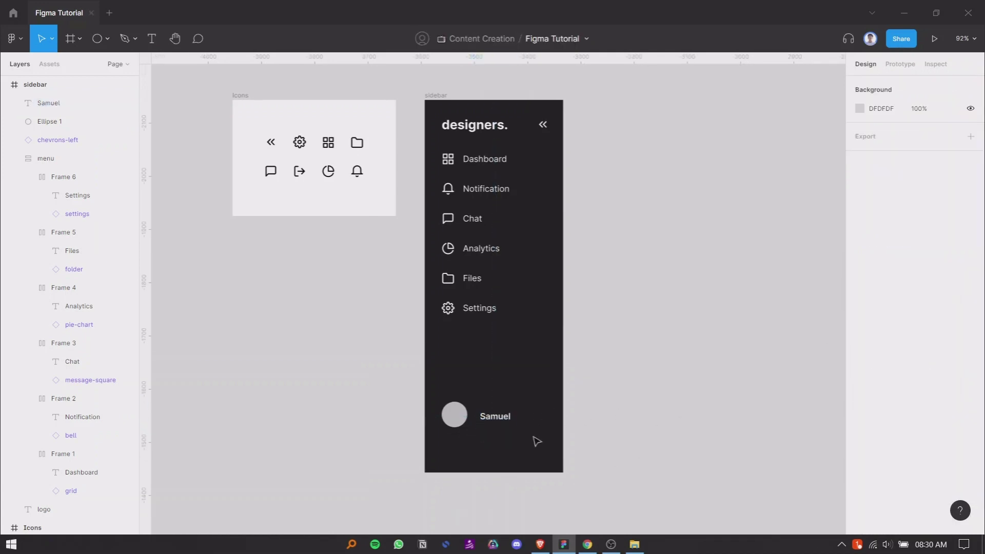
Set the user name text to Medium weight and font size 18, moving it slightly closer to the circle
{"action": "scroll", "coordinate": [534, 439], "scroll_direction": "up", "scroll_amount": 5}
{"action": "left_click", "coordinate": [495, 417]}
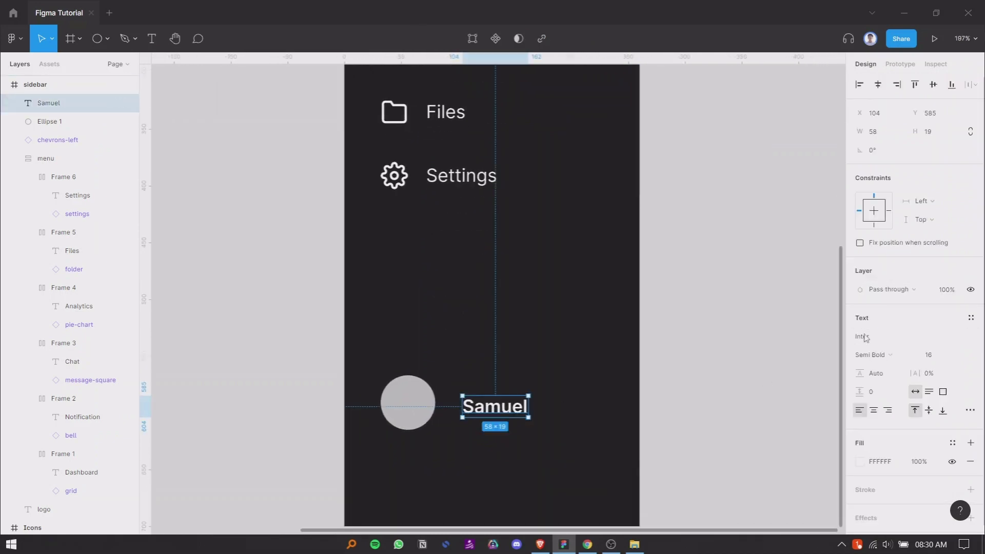
{"action": "left_click", "coordinate": [883, 359]}
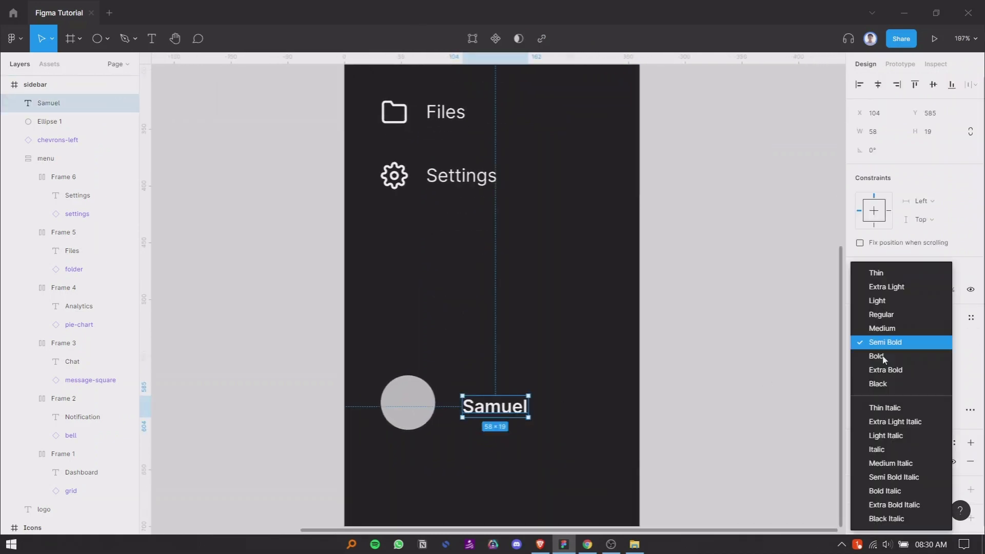
{"action": "left_click", "coordinate": [881, 329]}
{"action": "left_click_drag", "start_coordinate": [505, 410], "coordinate": [503, 407]}
{"action": "double_click", "coordinate": [503, 406]}
{"action": "left_click", "coordinate": [930, 355]}
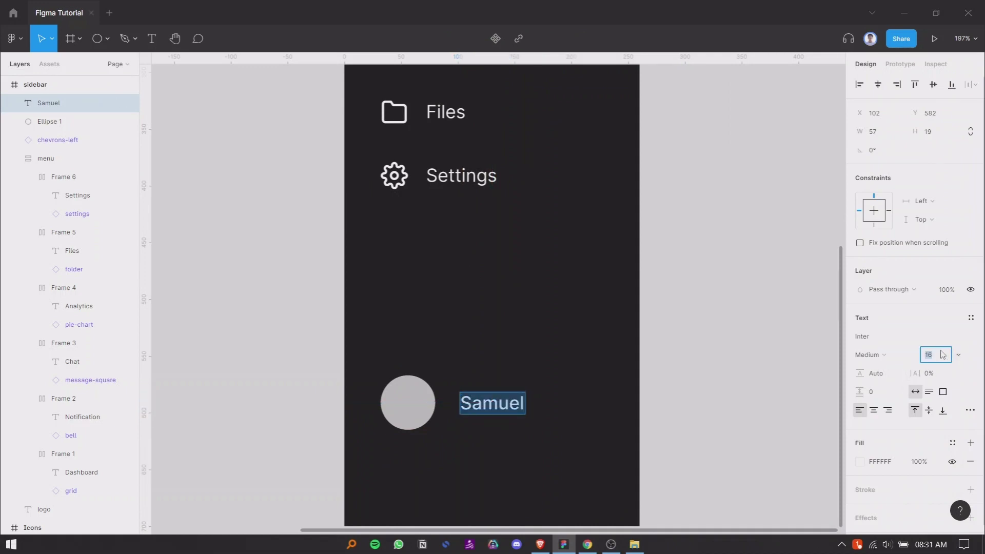
{"action": "type", "text": "18"}
{"action": "key", "text": "Return"}
{"action": "key", "text": "Escape"}
Center the user name beside the circle and set the spacing between the two to 12
{"action": "left_click_drag", "start_coordinate": [496, 408], "coordinate": [491, 405]}
{"action": "left_click", "coordinate": [428, 404], "text": "shift"}
{"action": "left_click", "coordinate": [877, 169]}
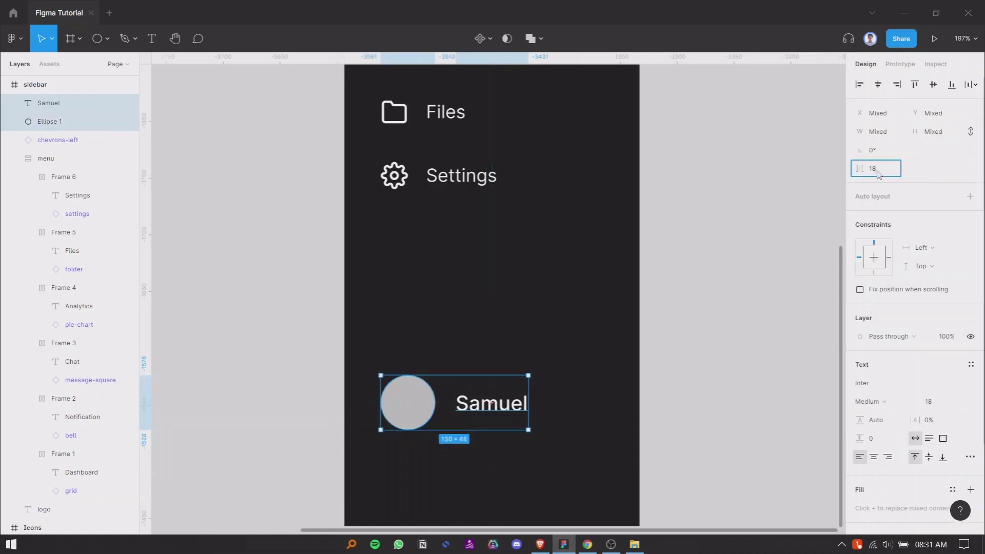
{"action": "type", "text": "12"}
{"action": "key", "text": "Return"}
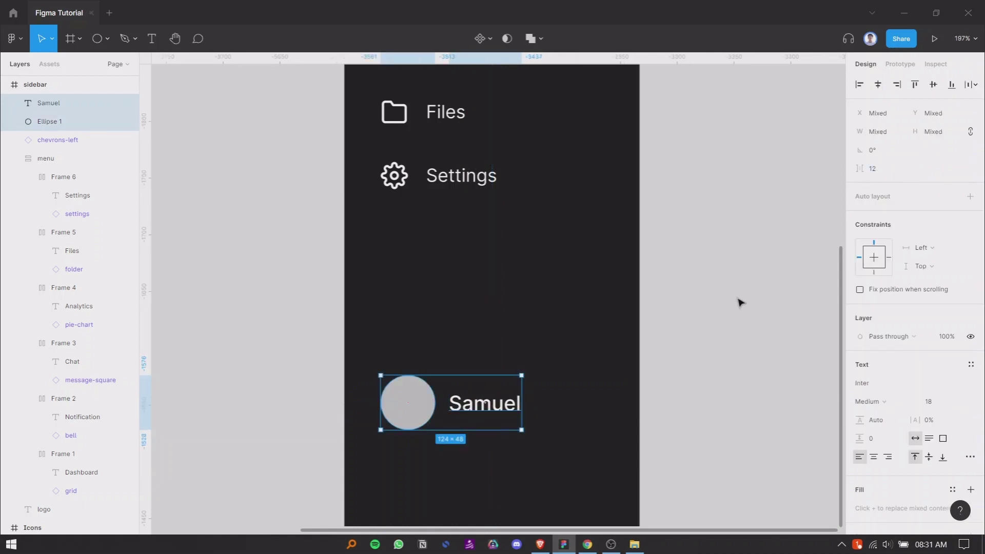
Wrap the circle and user name in a frame named user and move it slightly up in the sidebar
{"action": "key", "text": "ctrl+alt+g"}
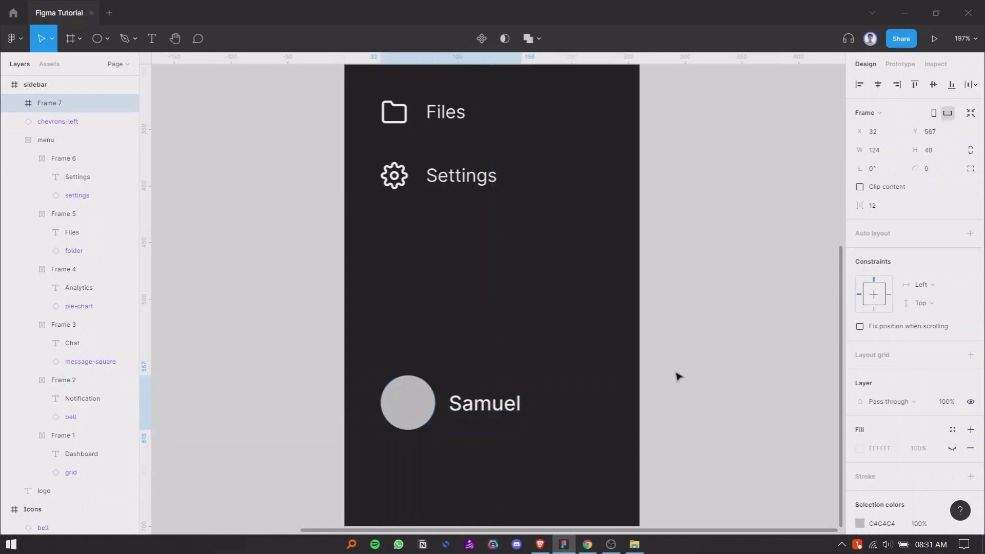
{"action": "double_click", "coordinate": [62, 104]}
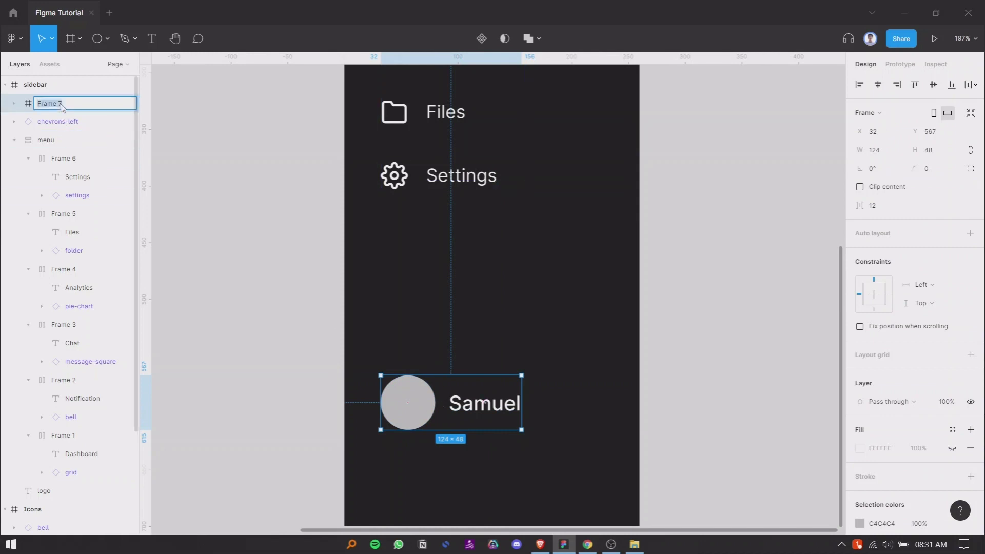
{"action": "type", "text": "user"}
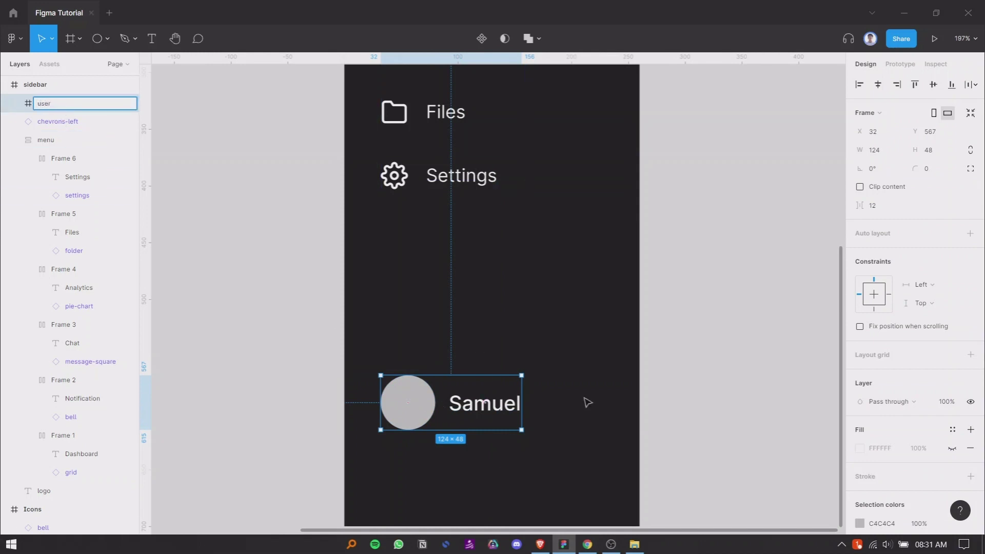
{"action": "left_click", "coordinate": [769, 454]}
{"action": "left_click_drag", "start_coordinate": [466, 408], "coordinate": [463, 397]}
{"action": "scroll", "coordinate": [460, 353], "scroll_direction": "down", "scroll_amount": 1}
{"action": "left_click", "coordinate": [682, 268]}
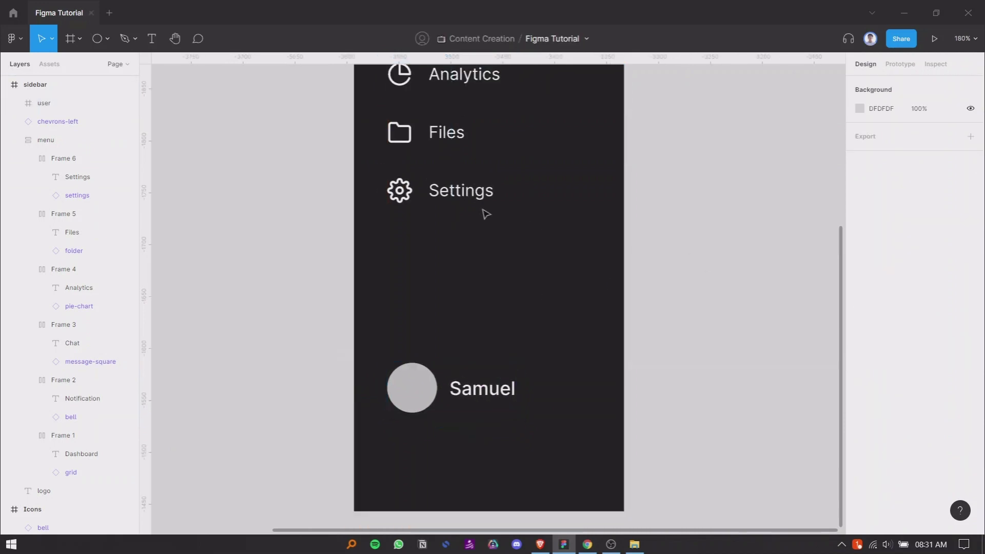
Copy the Settings menu row and place the copy below the user frame in the sidebar
{"action": "left_click", "coordinate": [455, 195]}
{"action": "left_click", "coordinate": [455, 195]}
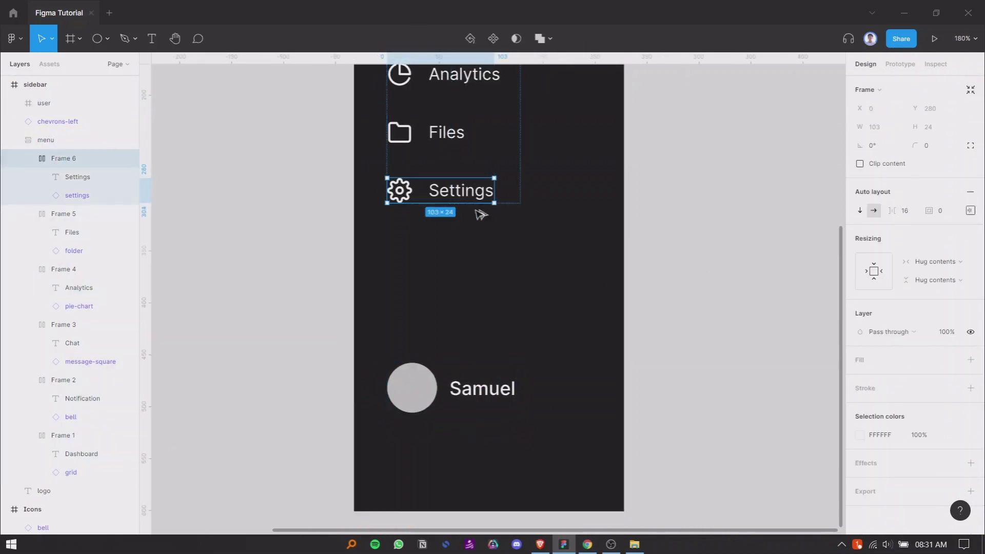
{"action": "left_click_drag", "start_coordinate": [475, 210], "coordinate": [715, 320]}
{"action": "left_click", "coordinate": [673, 294]}
{"action": "left_click_drag", "start_coordinate": [660, 298], "coordinate": [447, 436]}
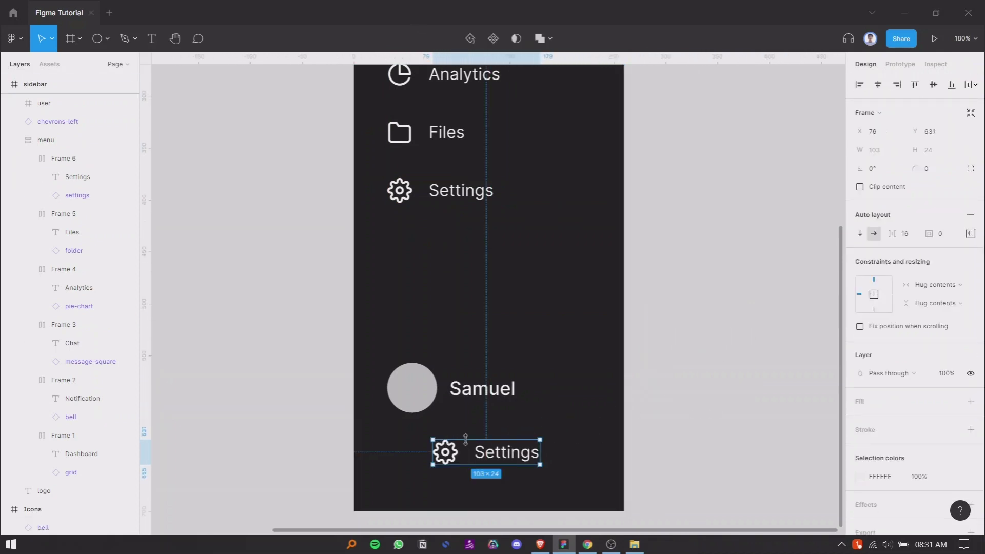
Set the copied Settings row's auto layout padding to 8,16 and move it to X 32, Y 624
{"action": "left_click", "coordinate": [970, 234]}
{"action": "left_click", "coordinate": [968, 235]}
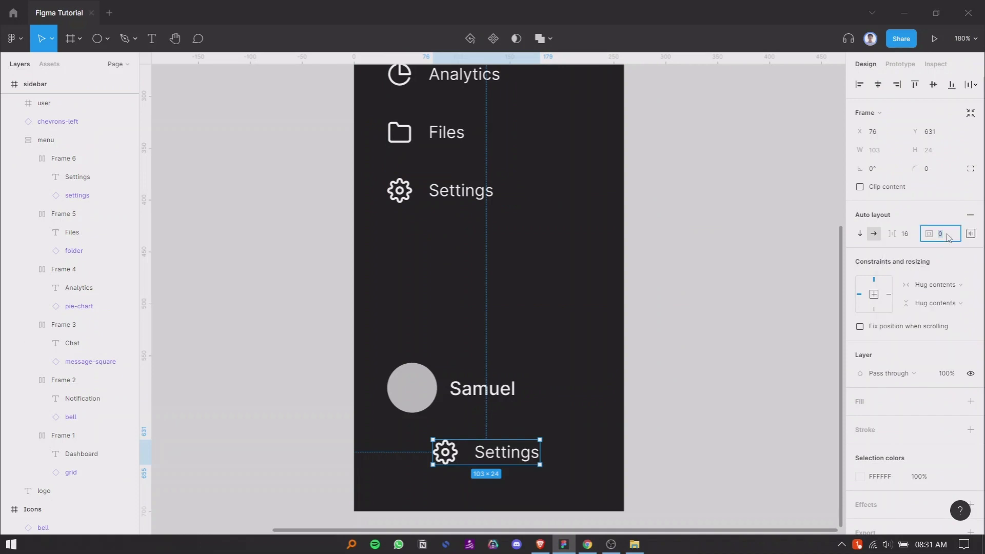
{"action": "left_click", "coordinate": [968, 237]}
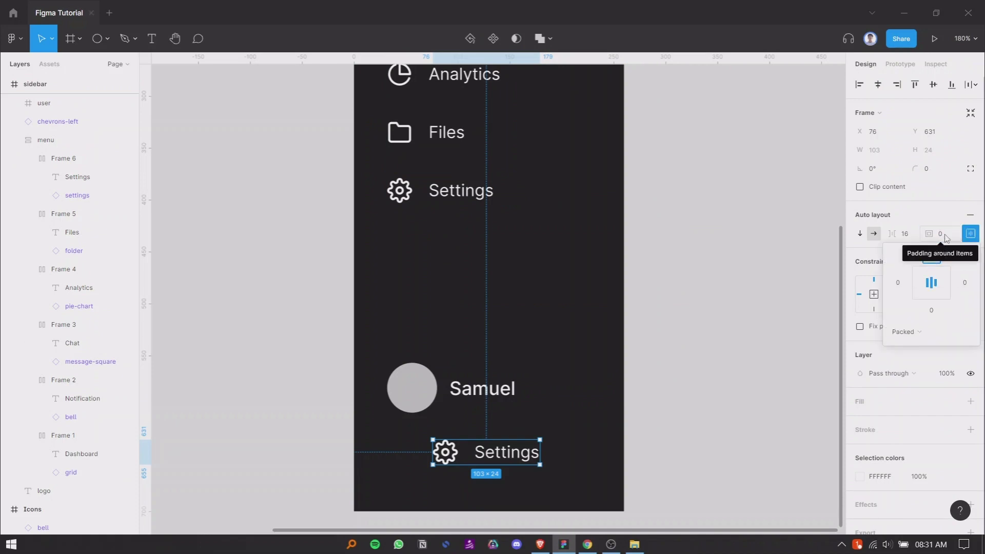
{"action": "left_click", "coordinate": [945, 235]}
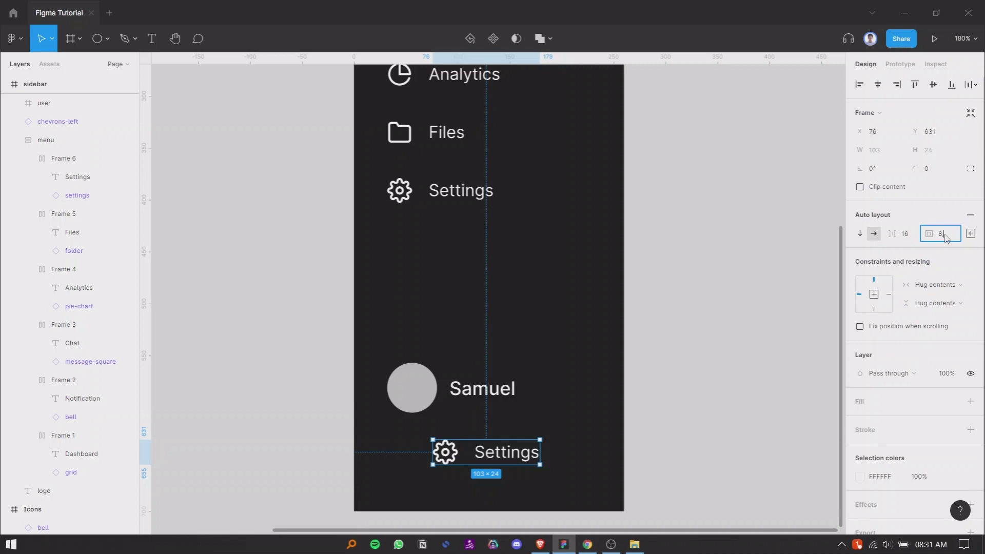
{"action": "type", "text": "8,16"}
{"action": "key", "text": "Return"}
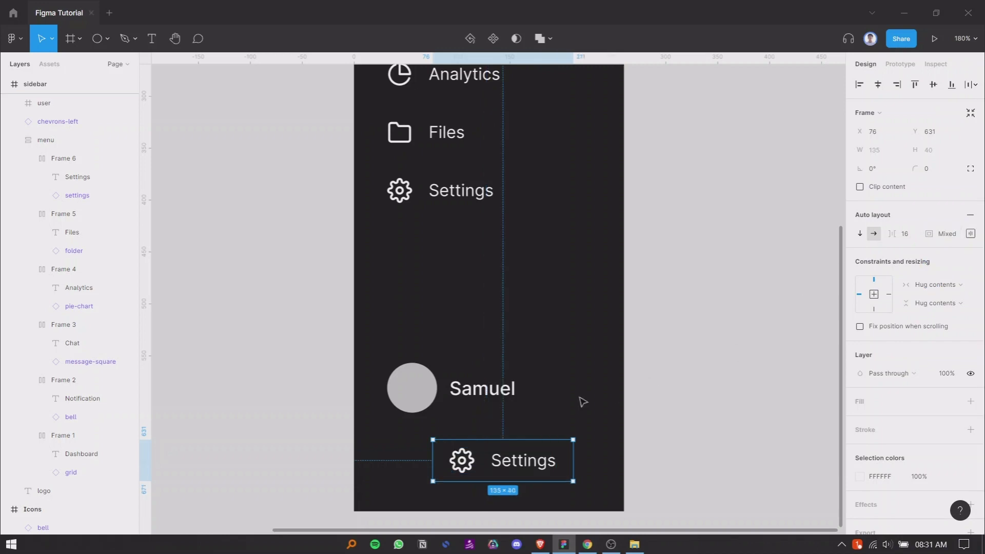
{"action": "left_click_drag", "start_coordinate": [516, 465], "coordinate": [471, 456]}
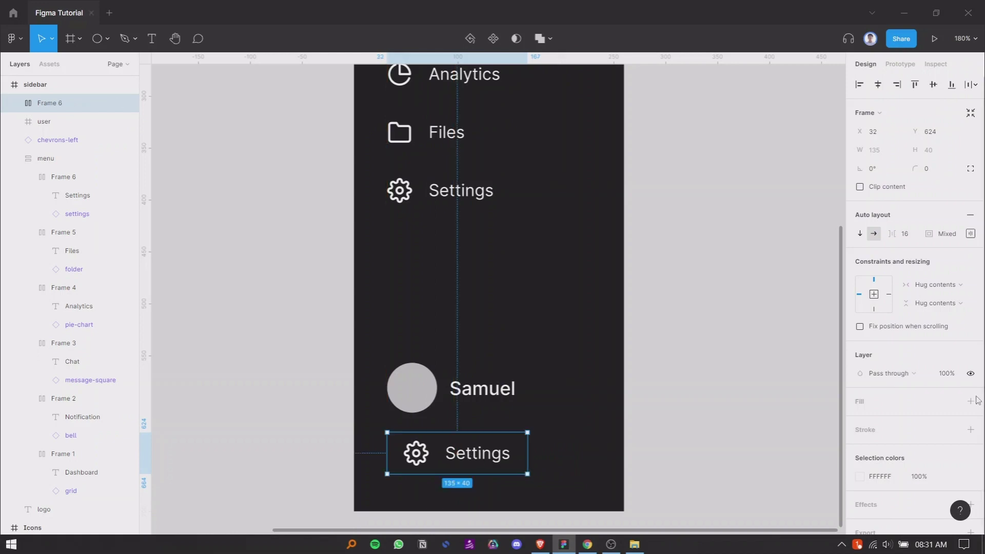
Add a white (FFFFFF) fill to the copied Settings row and set its opacity to 4%
{"action": "left_click", "coordinate": [970, 401]}
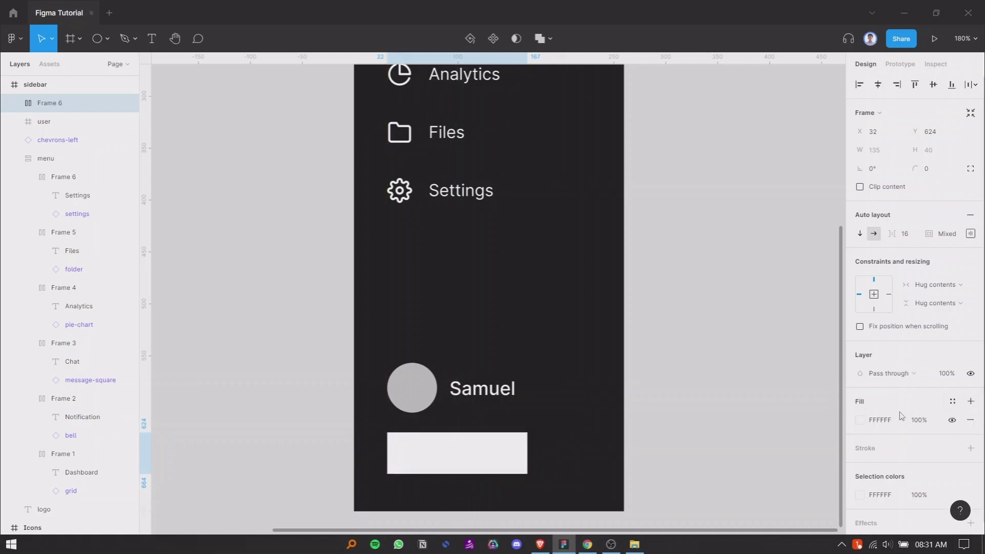
{"action": "left_click", "coordinate": [918, 422]}
{"action": "type", "text": "6"}
{"action": "key", "text": "Return"}
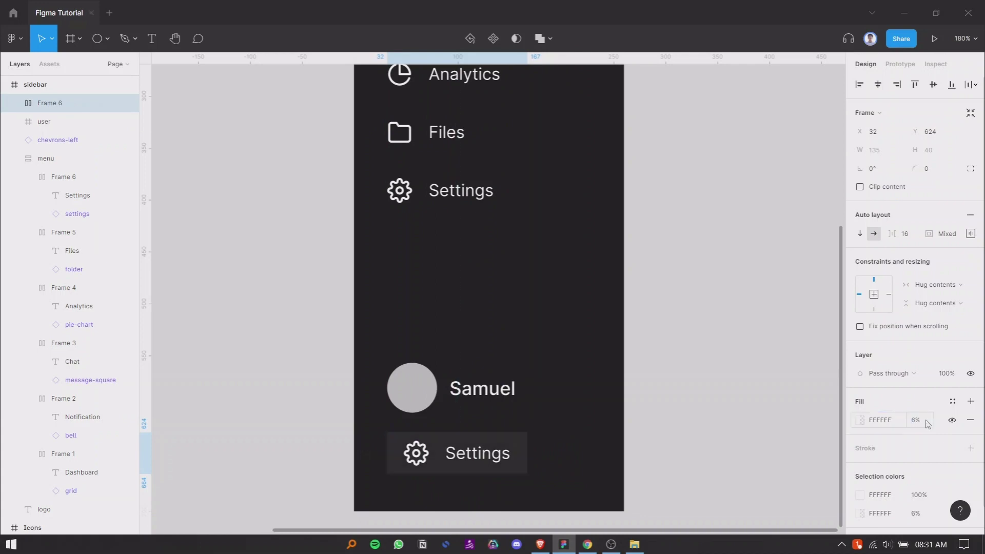
{"action": "left_click", "coordinate": [927, 423]}
{"action": "type", "text": "4"}
{"action": "key", "text": "Return"}
Add a white (FFFFFF) inside stroke of 1 px to the copied Settings row at 30% opacity
{"action": "left_click", "coordinate": [970, 447]}
{"action": "left_click", "coordinate": [889, 468]}
{"action": "type", "text": "fff"}
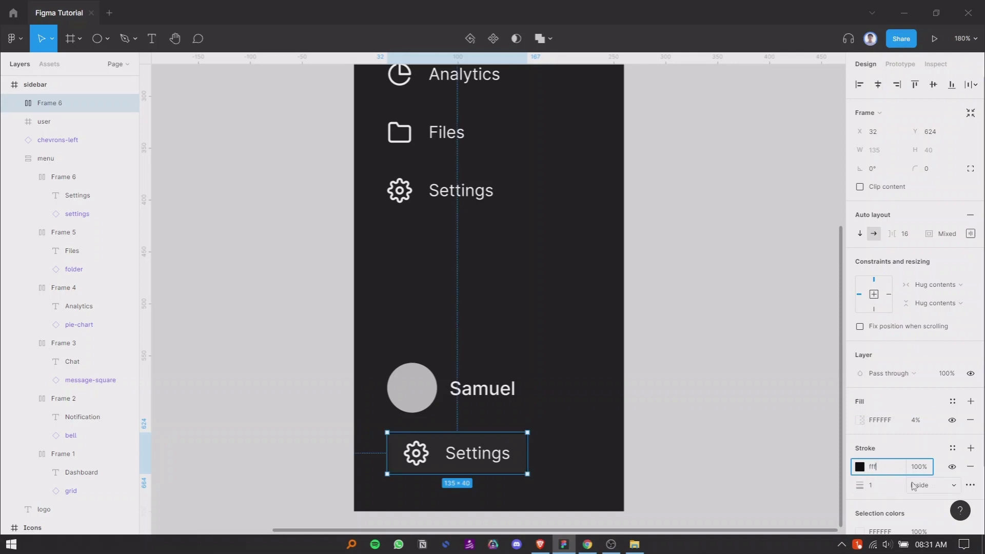
{"action": "left_click", "coordinate": [920, 470]}
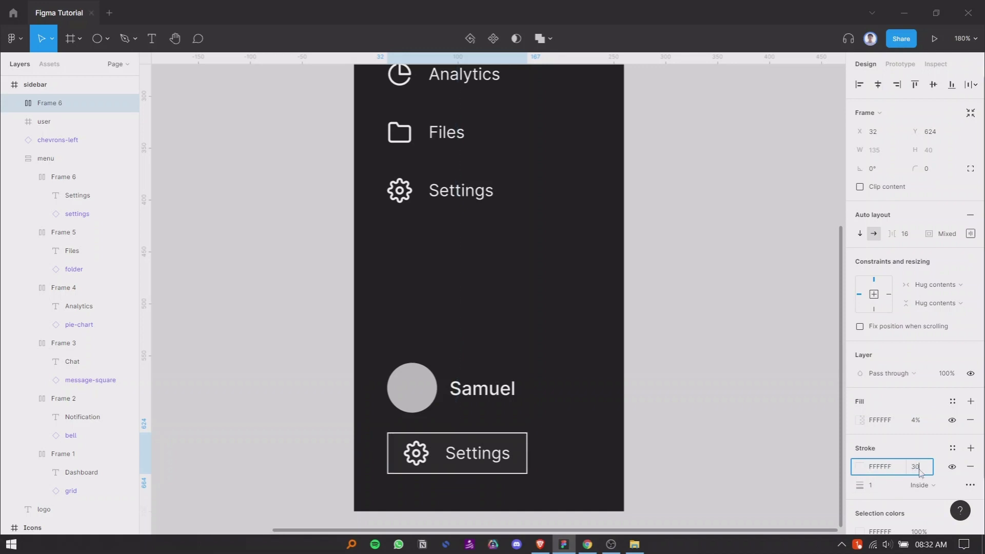
{"action": "type", "text": "30"}
{"action": "key", "text": "Return"}
{"action": "left_click", "coordinate": [762, 443]}
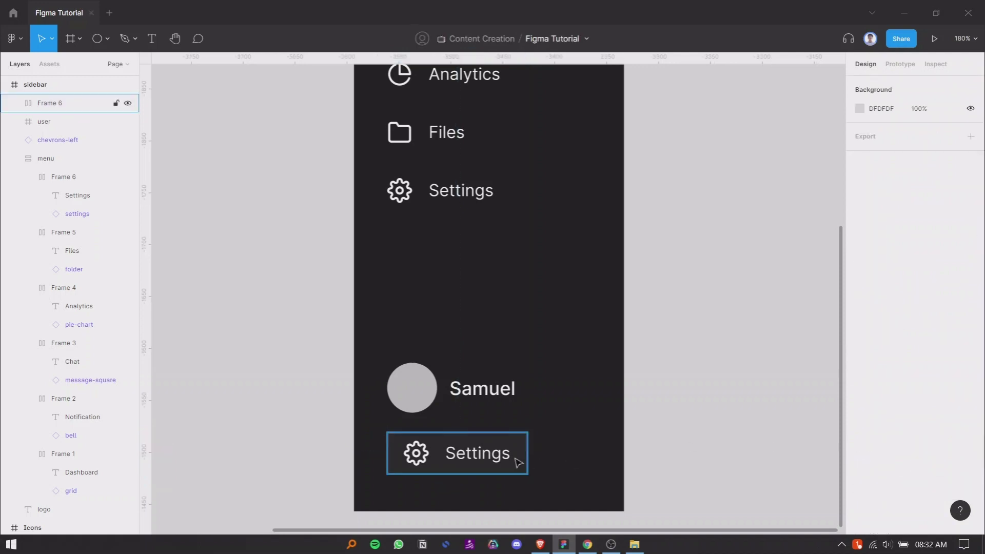
Widen the copied Settings row below the user frame to 196 px, entered as the 260 px sidebar width minus 64
{"action": "left_click", "coordinate": [521, 460]}
{"action": "left_click_drag", "start_coordinate": [527, 456], "coordinate": [595, 459]}
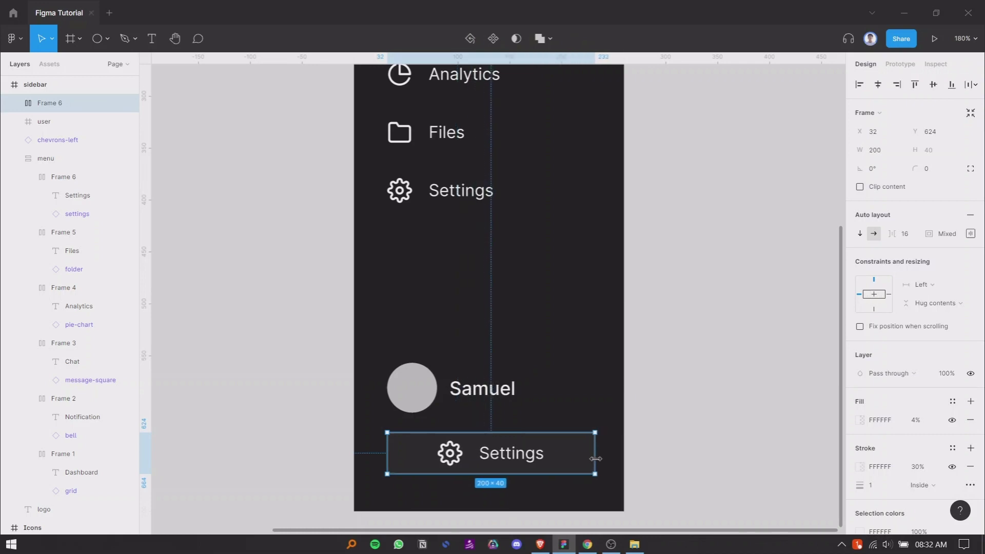
{"action": "left_click", "coordinate": [752, 299]}
{"action": "left_click", "coordinate": [521, 439]}
{"action": "left_click", "coordinate": [884, 154]}
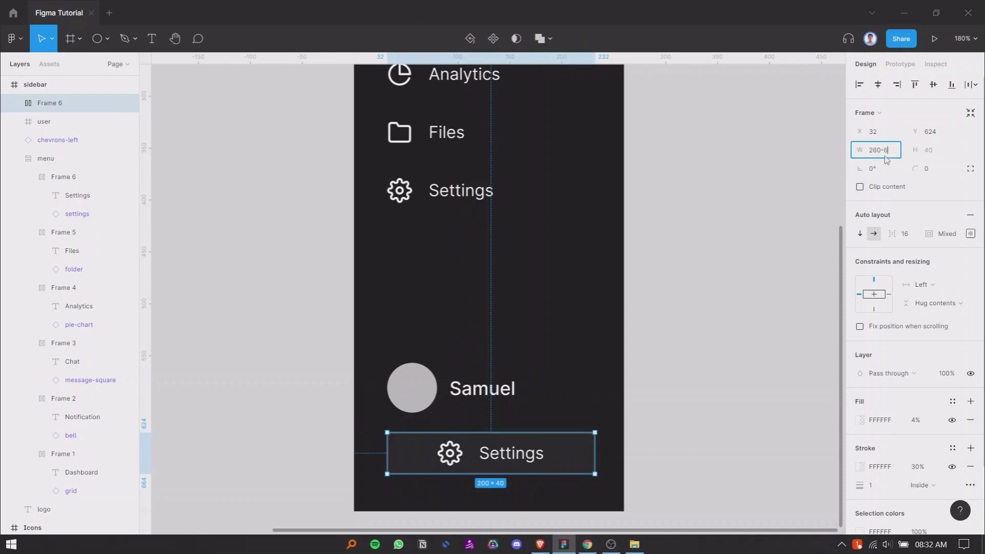
{"action": "key", "text": "Return"}
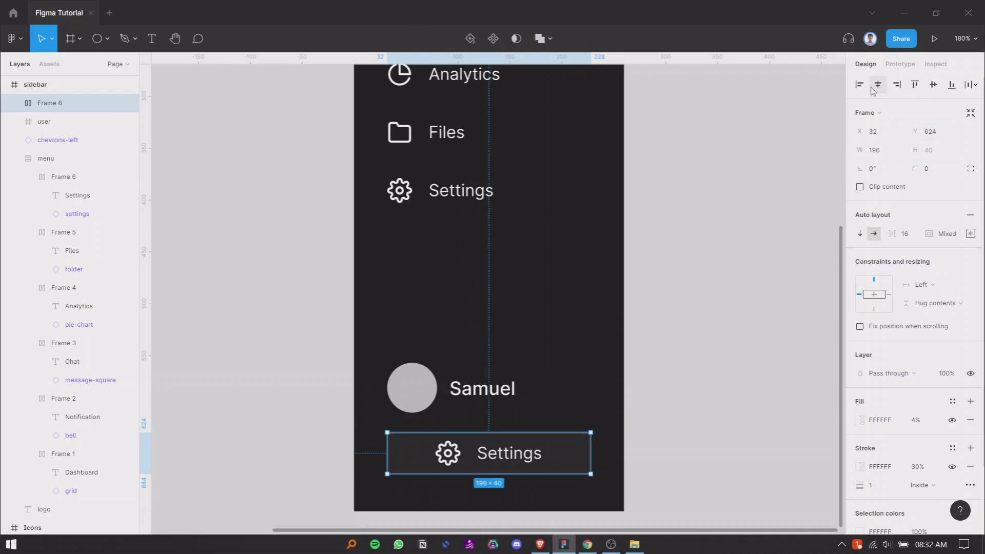
Set the copied Settings row's stroke opacity to 20% and its corner radius to 6
{"action": "left_click", "coordinate": [917, 467]}
{"action": "type", "text": "20"}
{"action": "key", "text": "Return"}
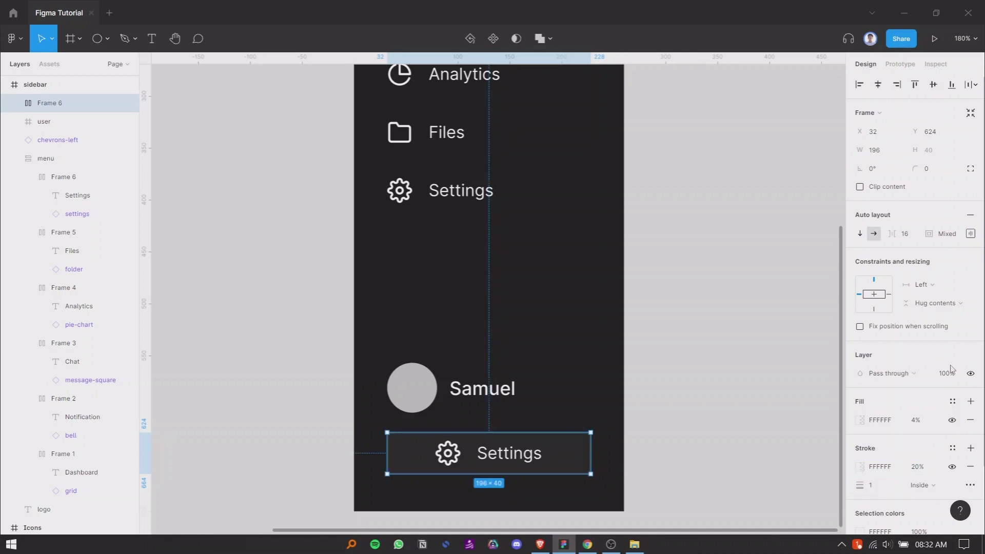
{"action": "left_click", "coordinate": [933, 170]}
{"action": "type", "text": "6"}
{"action": "key", "text": "Return"}
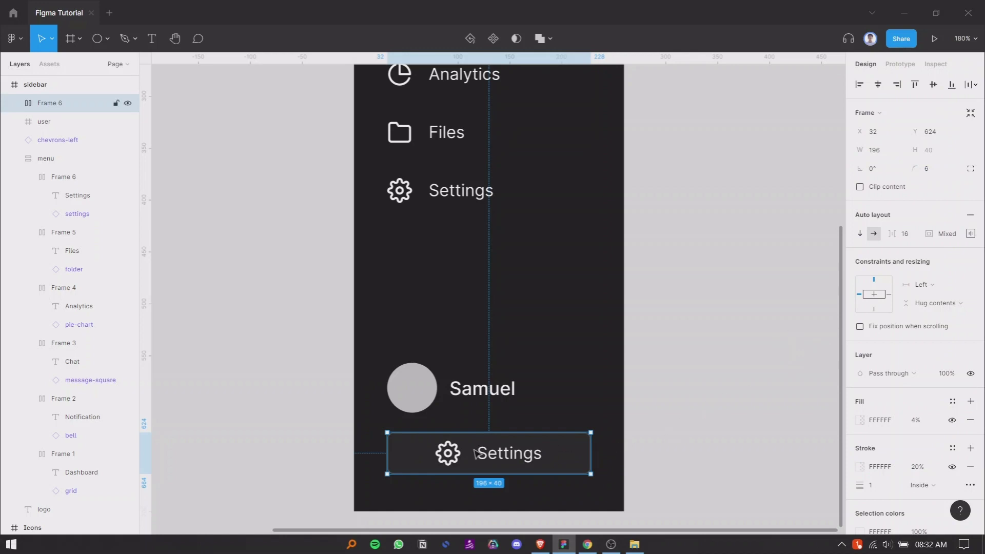
Try an auto layout spacing of 8 between the icon and label of the copied Settings row
{"action": "left_click", "coordinate": [915, 237]}
{"action": "key", "text": "Return"}
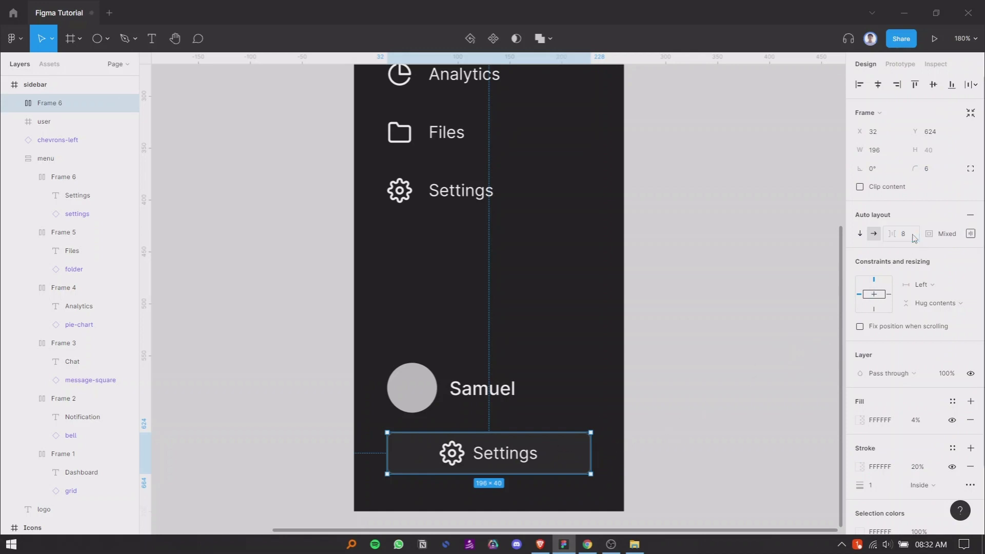
{"action": "left_click", "coordinate": [710, 352]}
{"action": "scroll", "coordinate": [670, 356], "scroll_direction": "down", "scroll_amount": 2}
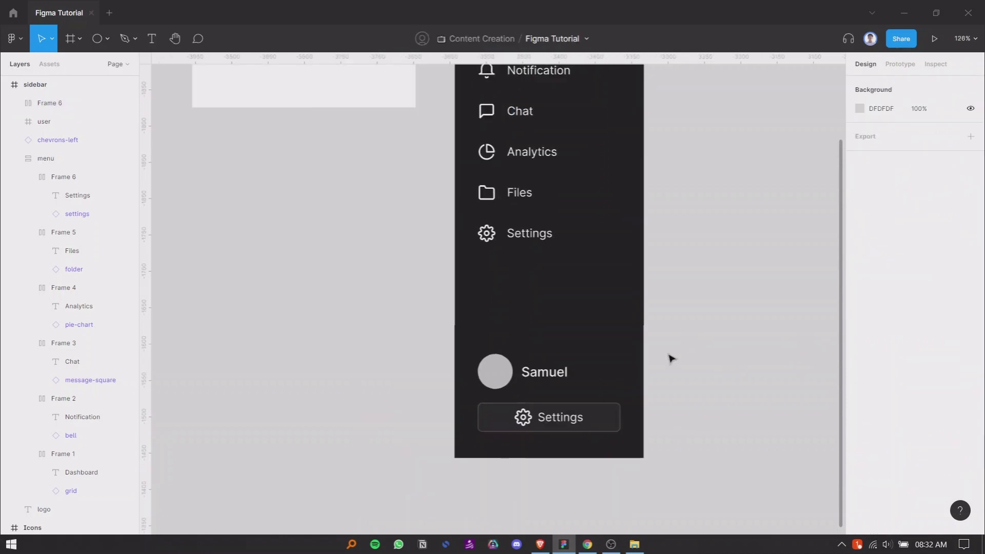
{"action": "left_click", "coordinate": [553, 418]}
{"action": "key", "text": "ctrl+z"}
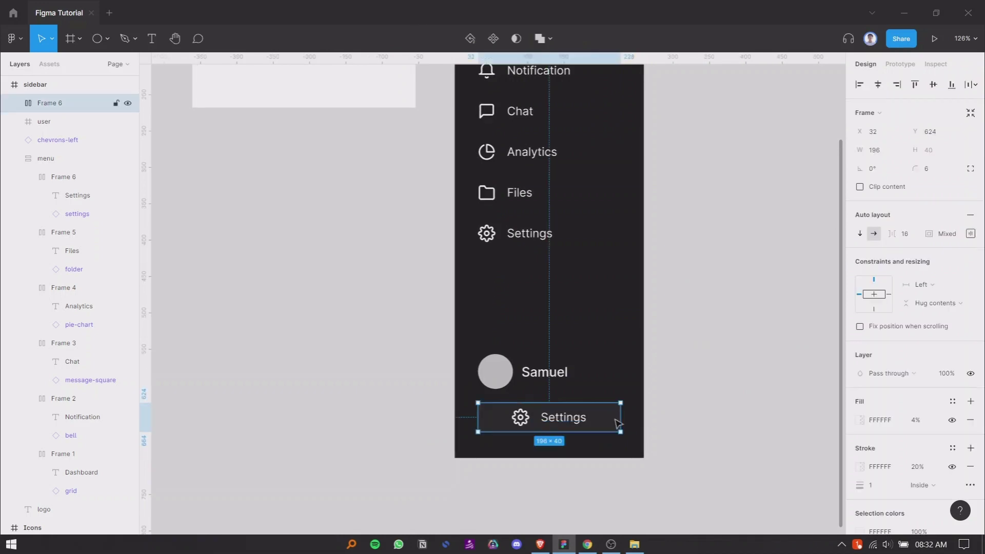
Set the copied Settings row's fill opacity to 2% and change its label to Logout
{"action": "left_click", "coordinate": [918, 420]}
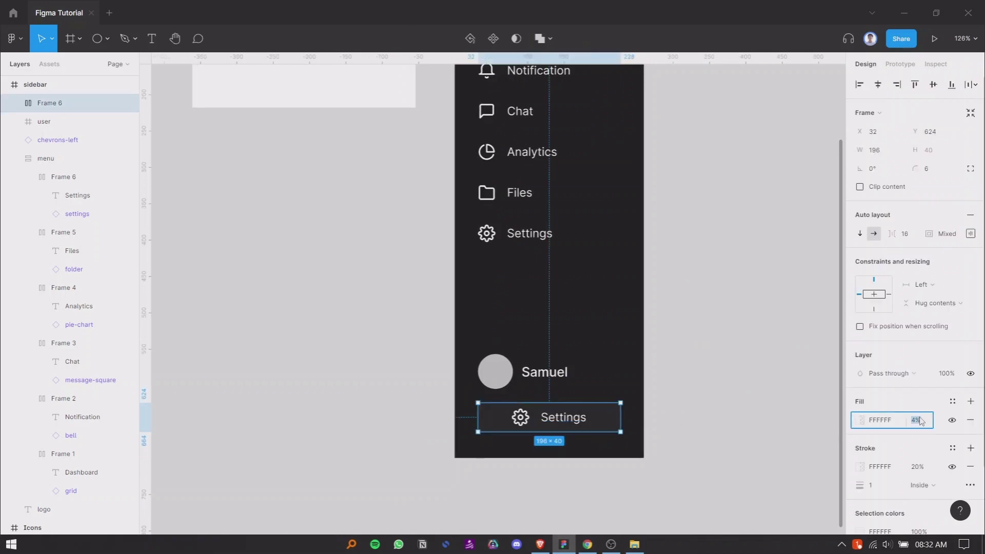
{"action": "left_click", "coordinate": [769, 385]}
{"action": "scroll", "coordinate": [768, 382], "scroll_direction": "up", "scroll_amount": 2}
{"action": "double_click", "coordinate": [564, 469]}
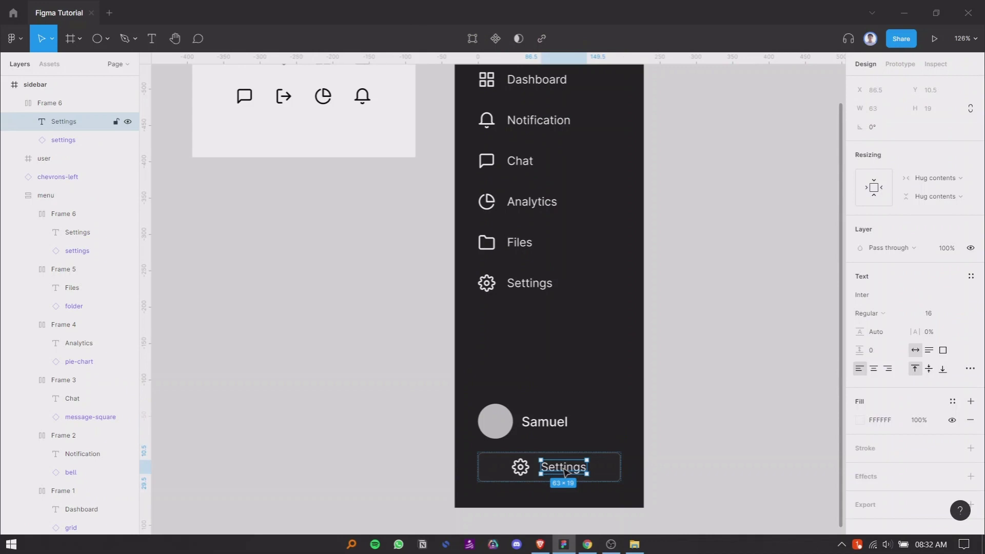
{"action": "double_click", "coordinate": [564, 469]}
{"action": "type", "text": "Logout"}
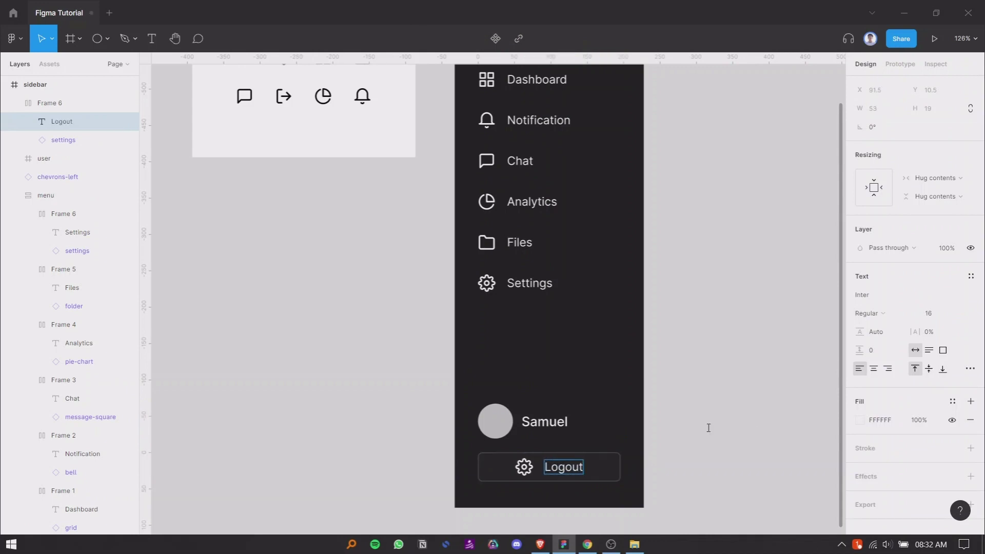
{"action": "left_click", "coordinate": [750, 417]}
Replace the gear icon in the Logout button with the log-out icon copied from the Icons frame
{"action": "scroll", "coordinate": [544, 275], "scroll_direction": "up", "scroll_amount": 1}
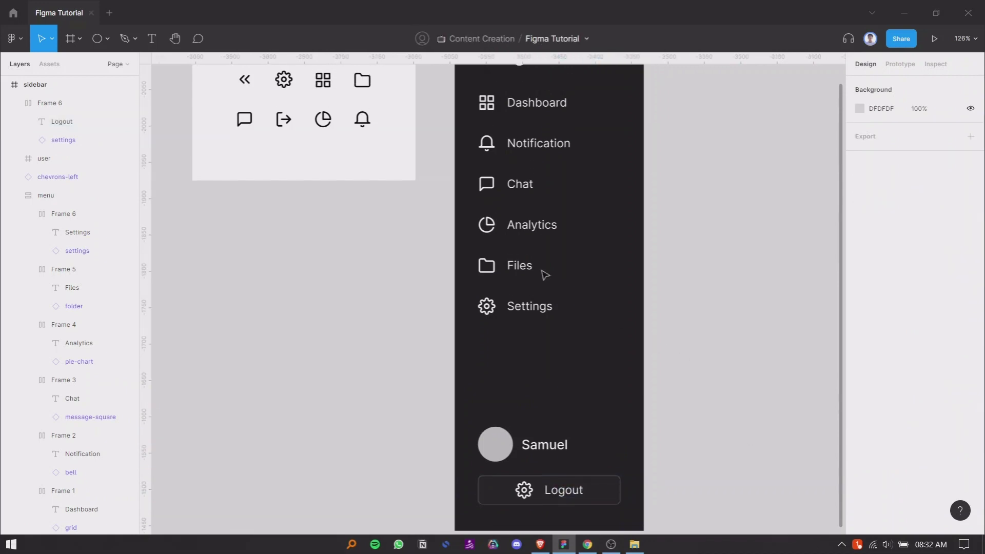
{"action": "left_click", "coordinate": [284, 119]}
{"action": "scroll", "coordinate": [545, 430], "scroll_direction": "down", "scroll_amount": 2}
{"action": "double_click", "coordinate": [523, 441]}
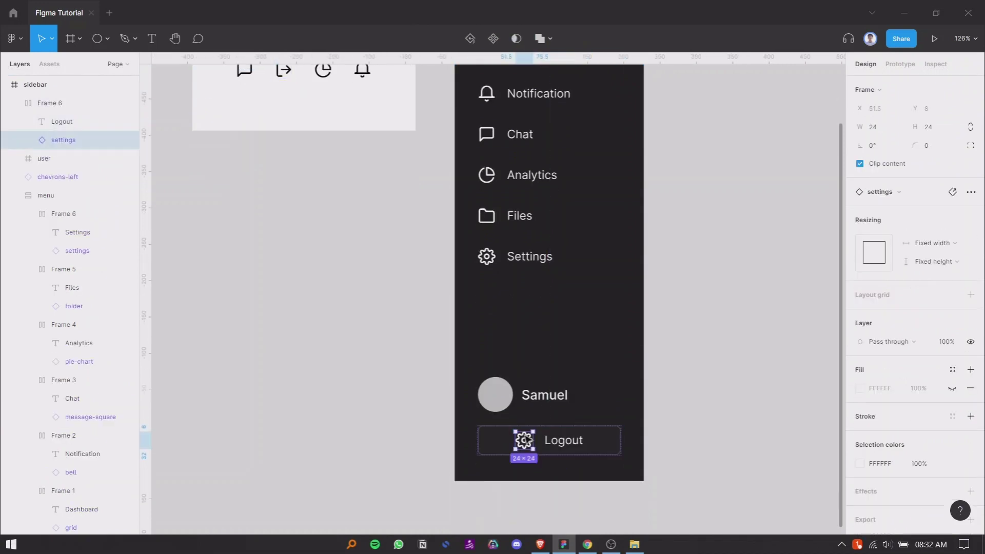
{"action": "right_click", "coordinate": [518, 440]}
{"action": "left_click", "coordinate": [574, 194]}
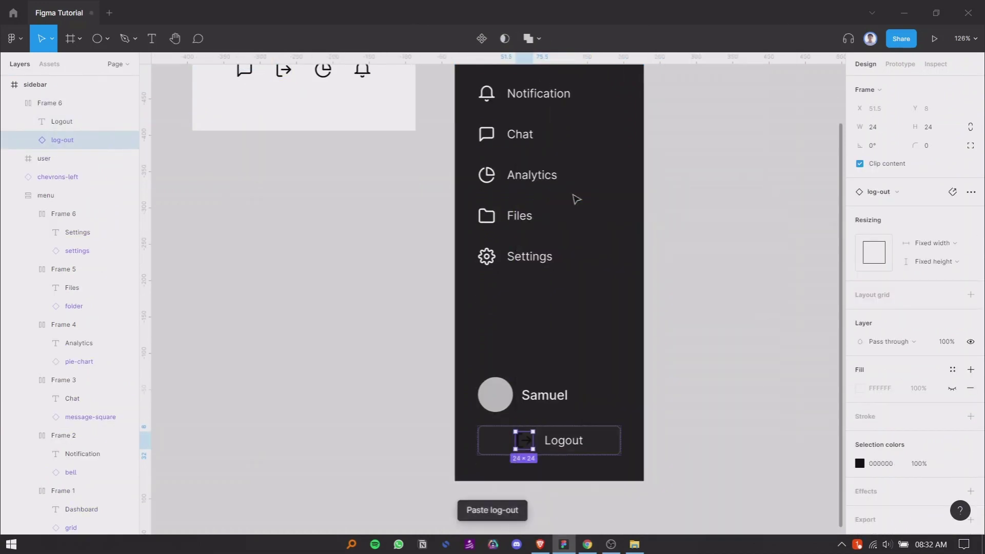
Recolor the log-out icon in the Logout button to white (FFFFFF)
{"action": "left_click", "coordinate": [860, 464]}
{"action": "left_click_drag", "start_coordinate": [769, 281], "coordinate": [647, 182]}
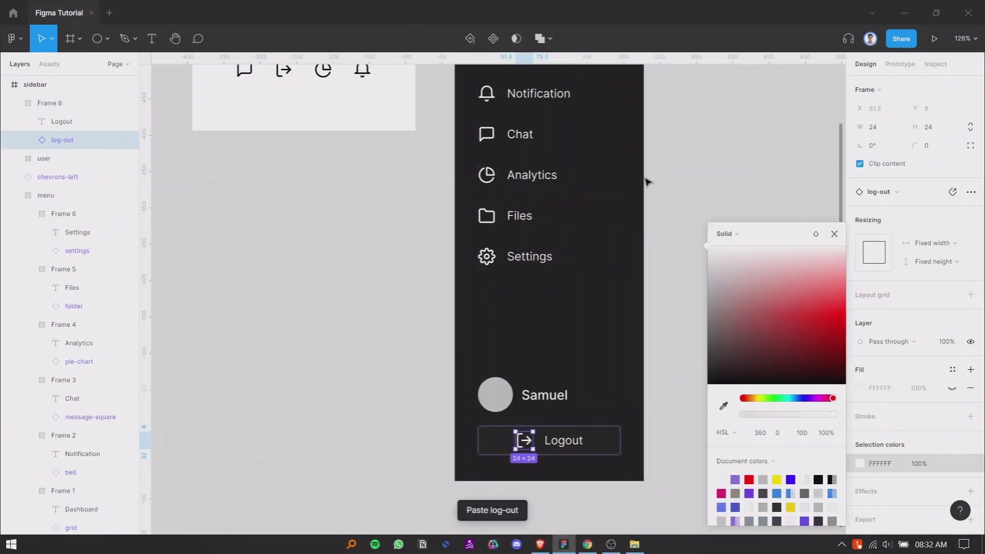
{"action": "left_click", "coordinate": [832, 233]}
{"action": "left_click", "coordinate": [549, 438]}
{"action": "left_click", "coordinate": [534, 396], "text": "shift"}
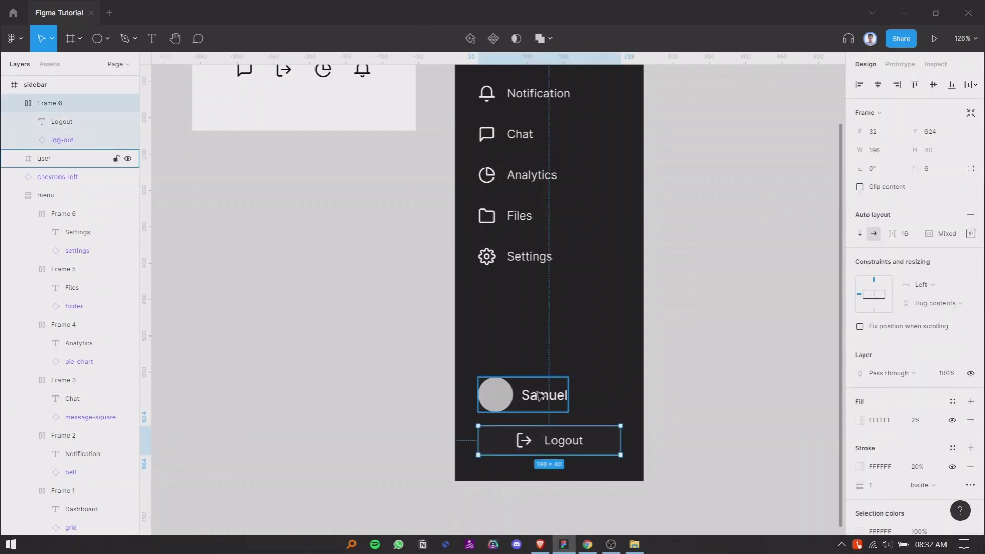
{"action": "left_click", "coordinate": [688, 417]}
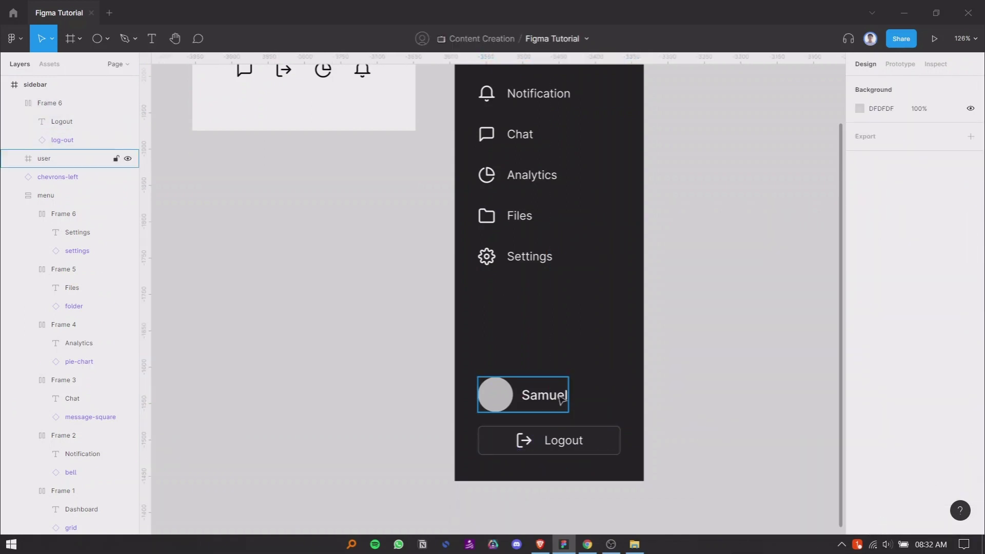
Fill the user's avatar circle with the portrait of the bearded man in a striped shirt from the Content Reel plugin's Avatars image collection
{"action": "left_click", "coordinate": [496, 392]}
{"action": "right_click", "coordinate": [488, 395]}
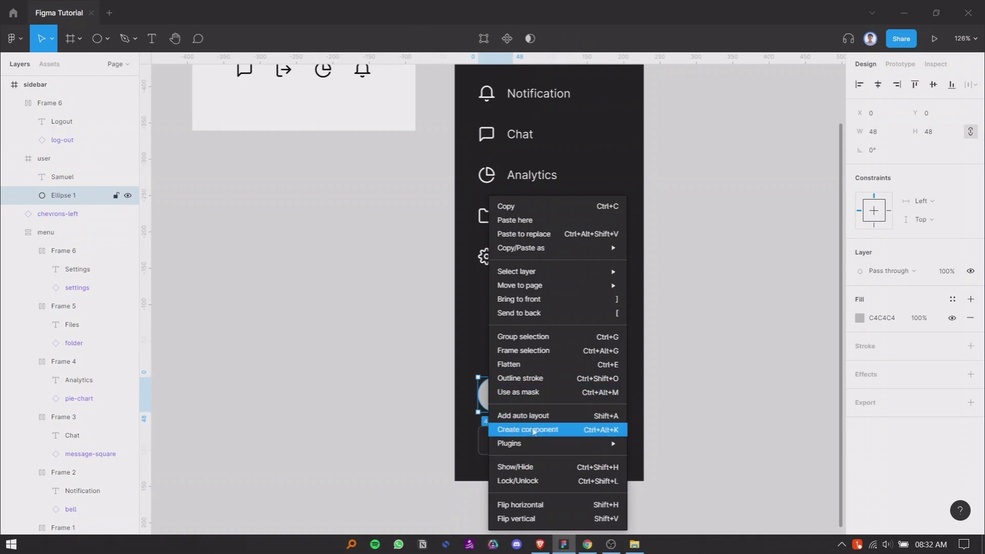
{"action": "mouse_move", "coordinate": [533, 443]}
{"action": "mouse_move", "coordinate": [684, 151]}
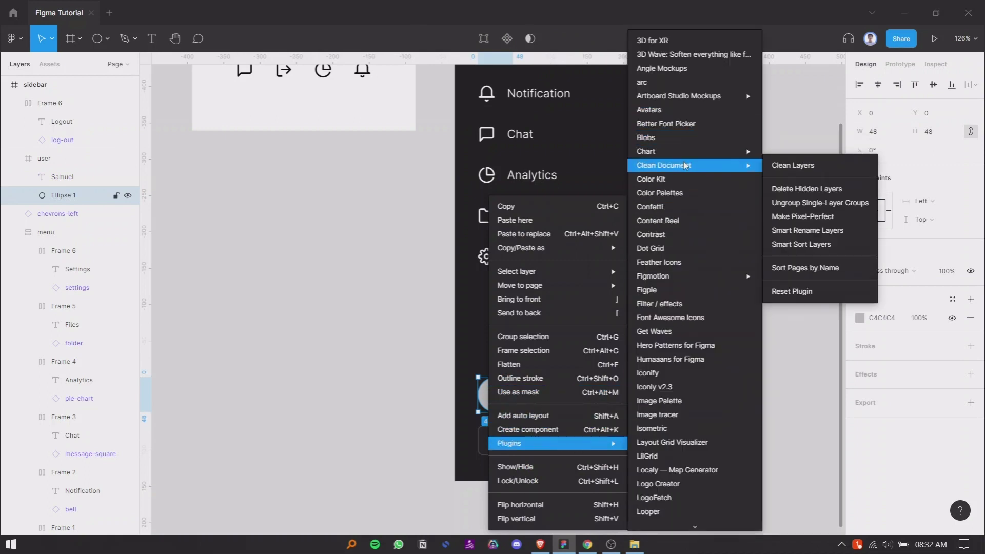
{"action": "left_click", "coordinate": [673, 221]}
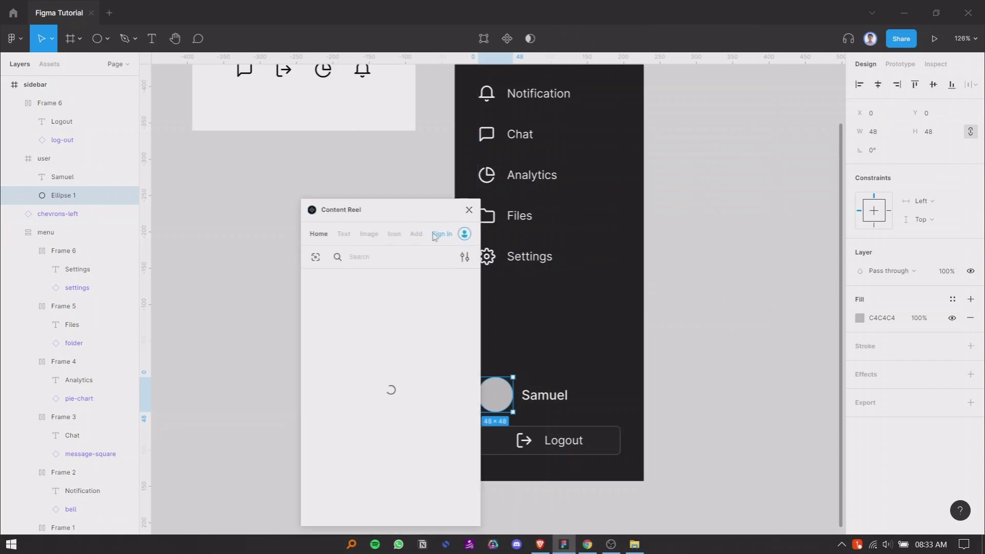
{"action": "left_click", "coordinate": [733, 139]}
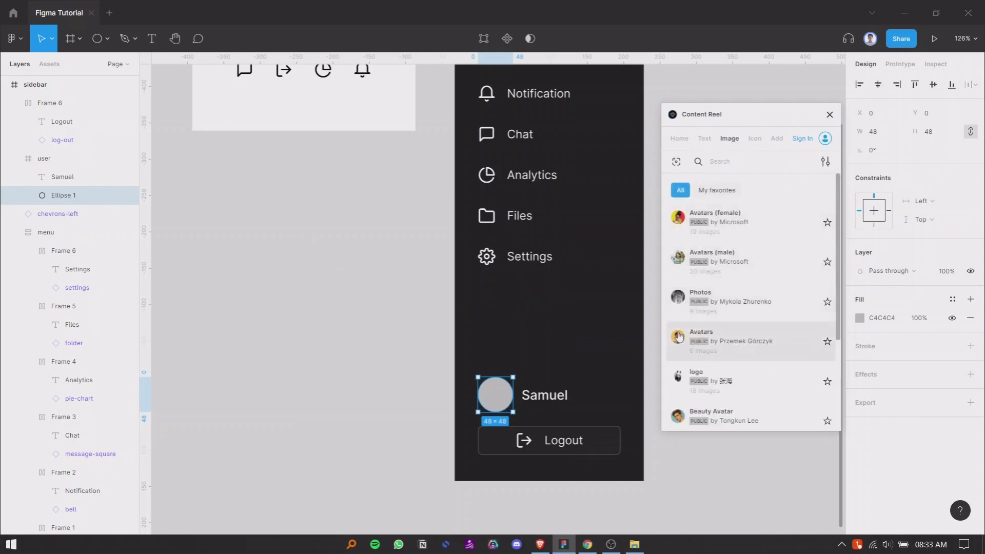
{"action": "left_click", "coordinate": [679, 336]}
{"action": "left_click", "coordinate": [764, 237]}
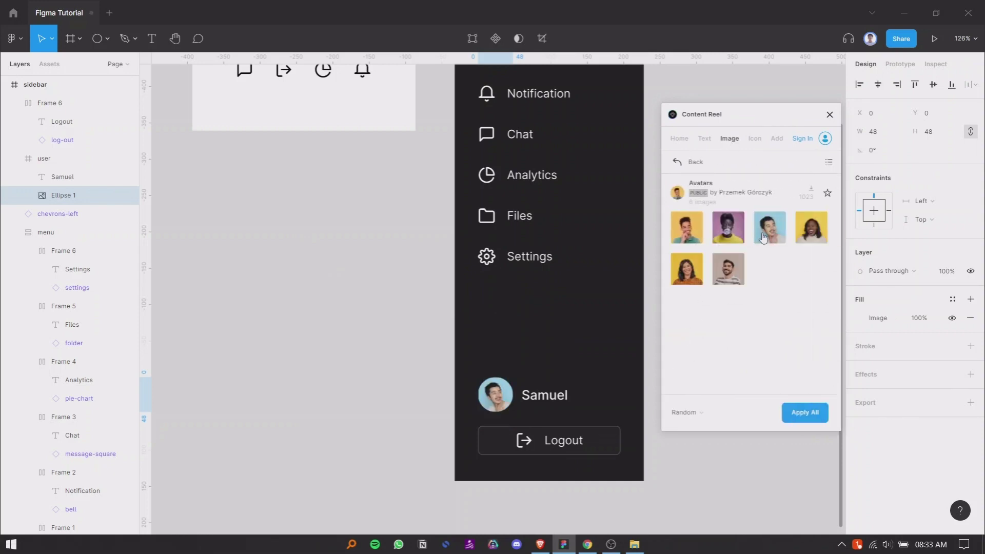
{"action": "left_click", "coordinate": [730, 274]}
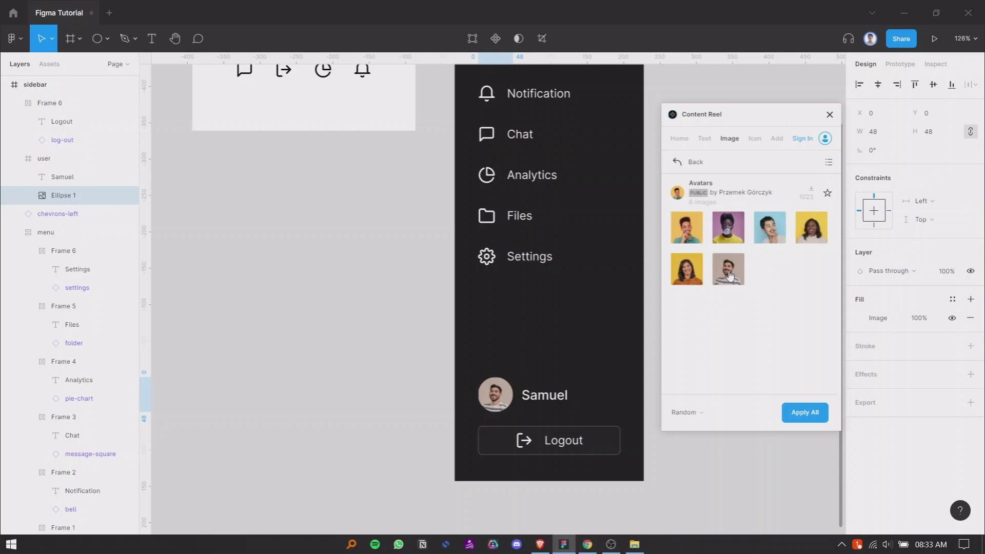
{"action": "left_click", "coordinate": [830, 114]}
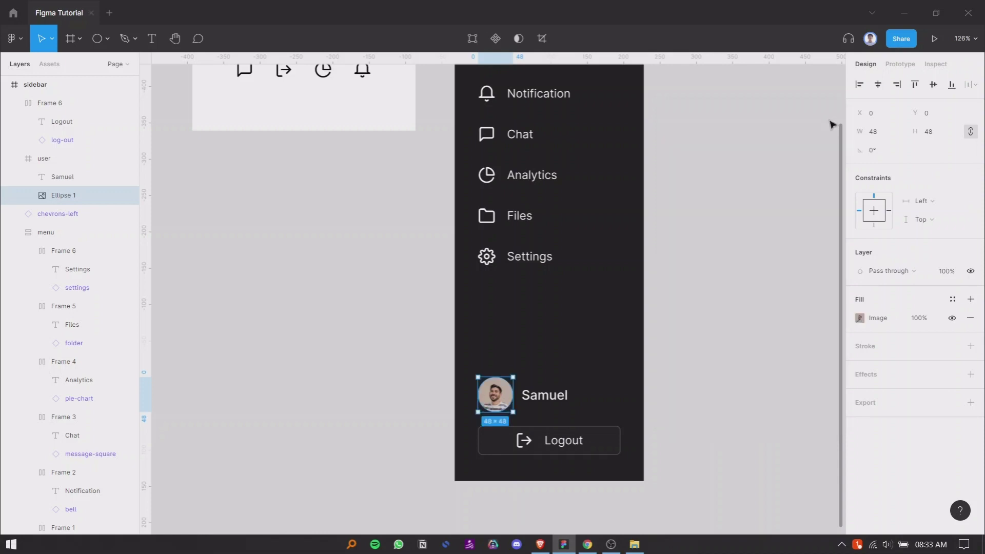
Add a white (FFFFFF) 1 px inside stroke to the avatar circle
{"action": "left_click", "coordinate": [970, 346]}
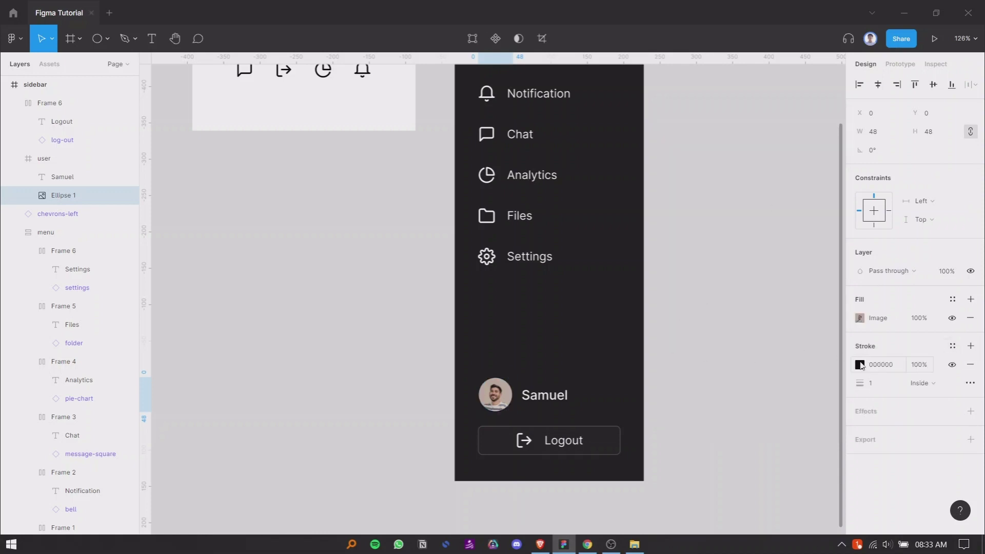
{"action": "left_click", "coordinate": [860, 366]}
{"action": "left_click", "coordinate": [711, 244]}
{"action": "left_click", "coordinate": [835, 232]}
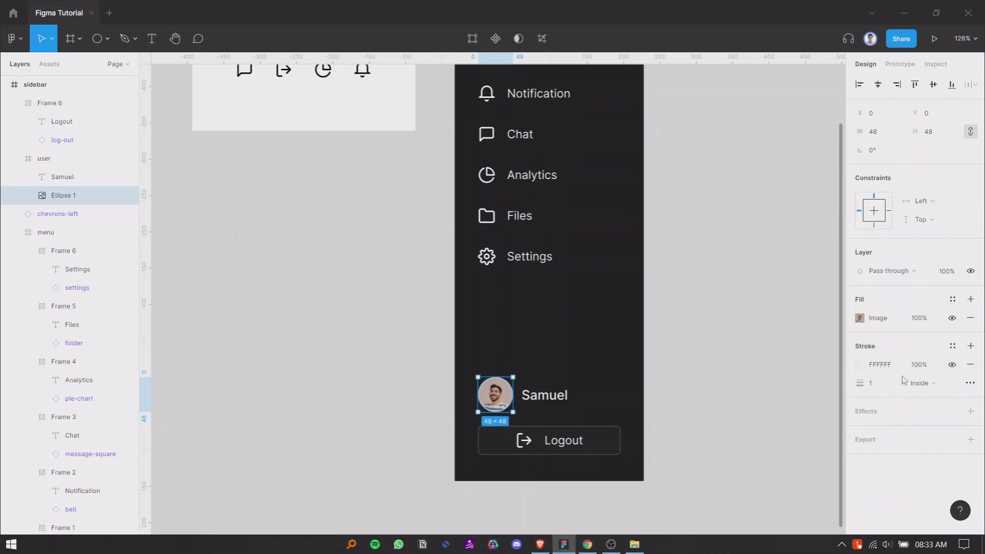
{"action": "left_click", "coordinate": [776, 396]}
Set the spacing between the avatar and the name in the user frame to 8
{"action": "scroll", "coordinate": [436, 347], "scroll_direction": "down", "scroll_amount": 1}
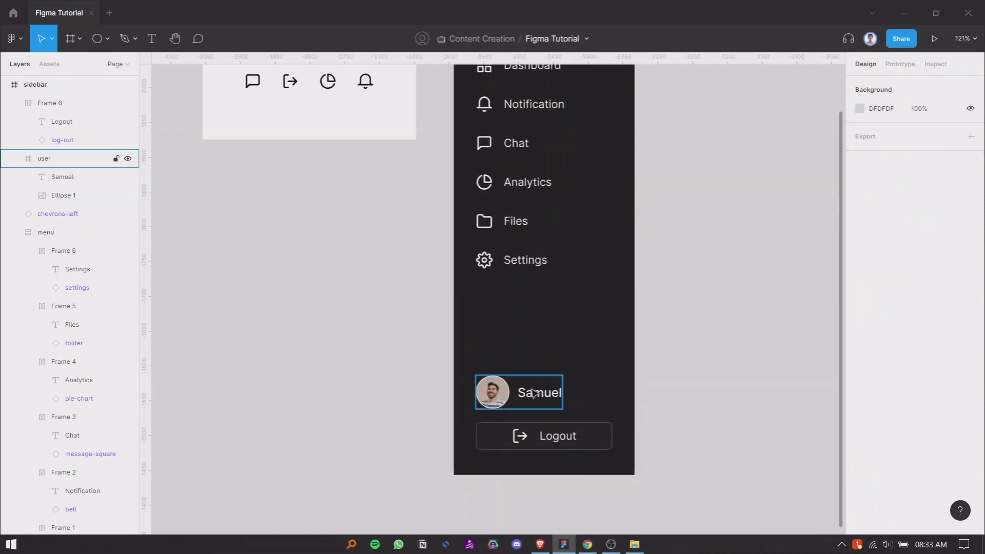
{"action": "left_click", "coordinate": [492, 392]}
{"action": "left_click", "coordinate": [732, 323]}
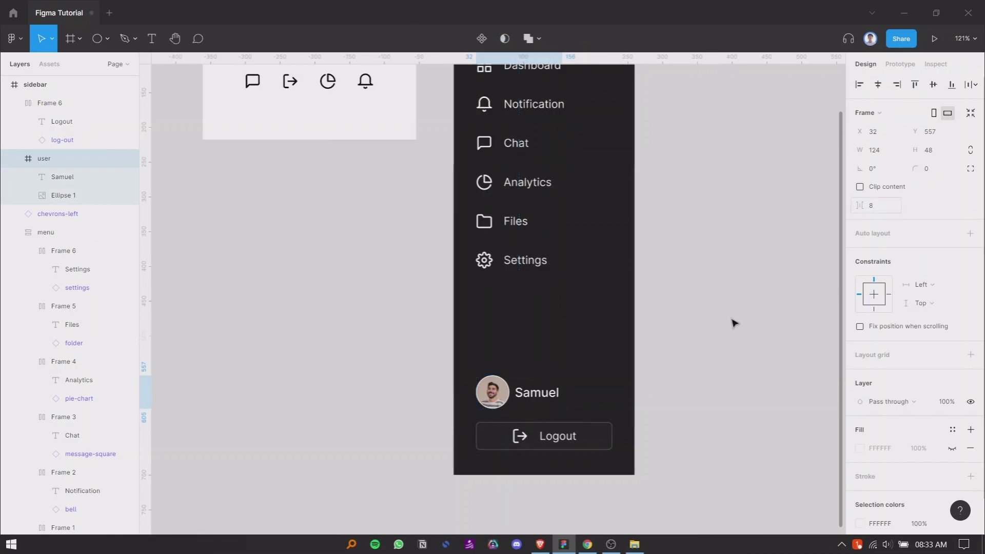
{"action": "scroll", "coordinate": [395, 323], "scroll_direction": "down", "scroll_amount": 5}
{"action": "scroll", "coordinate": [545, 256], "scroll_direction": "up", "scroll_amount": 3}
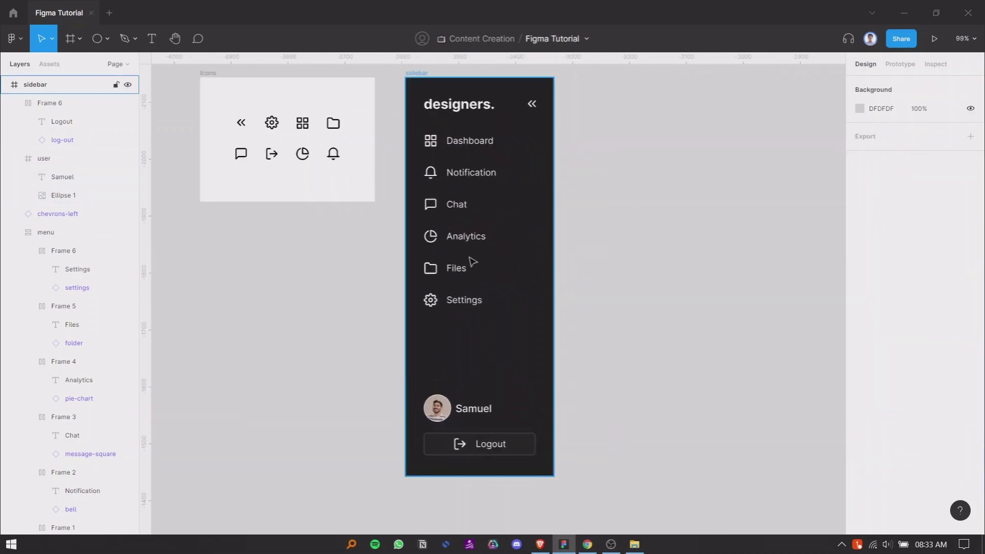
{"action": "scroll", "coordinate": [549, 236], "scroll_direction": "down", "scroll_amount": 2}
{"action": "scroll", "coordinate": [548, 236], "scroll_direction": "up", "scroll_amount": 3}
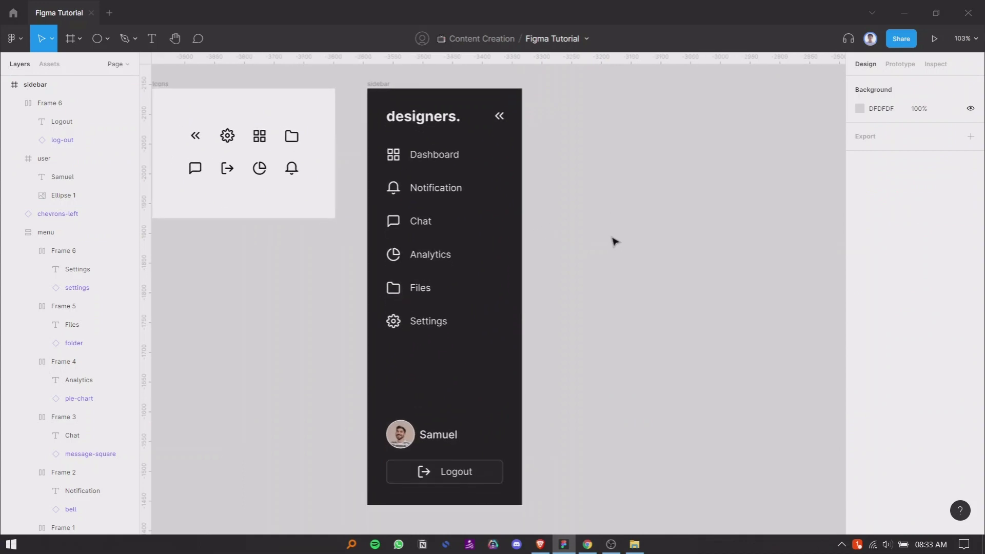
{"action": "left_click", "coordinate": [436, 157]}
{"action": "left_click", "coordinate": [433, 156]}
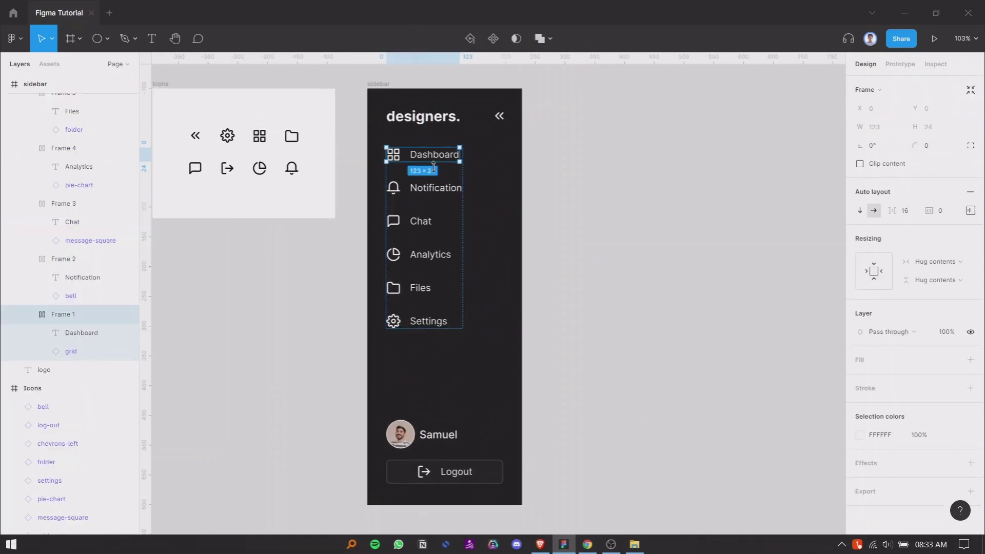
Recolor the letters "design" in the sidebar's "designers." logo text to light yellow (FBE46E)
{"action": "double_click", "coordinate": [429, 117]}
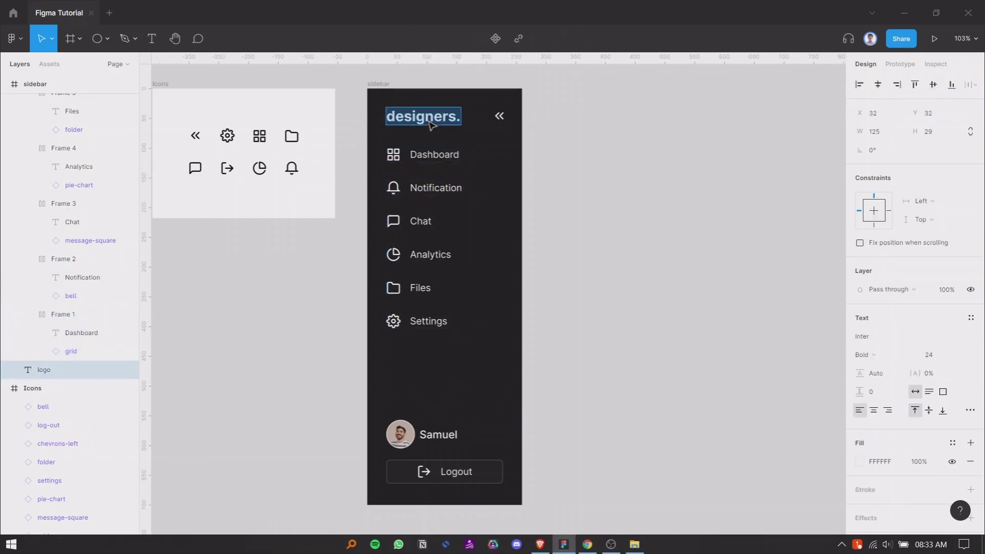
{"action": "left_click", "coordinate": [425, 117]}
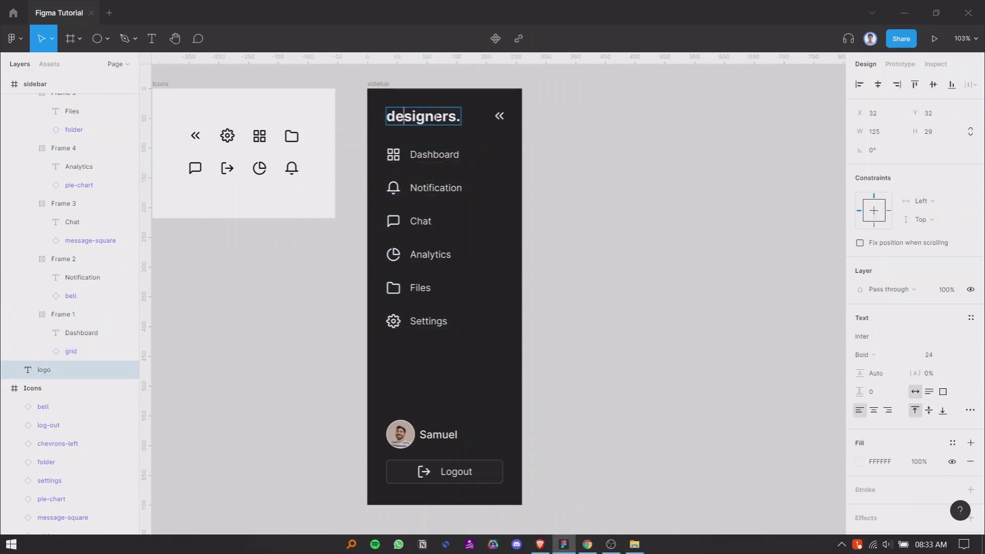
{"action": "left_click_drag", "start_coordinate": [435, 117], "coordinate": [387, 117]}
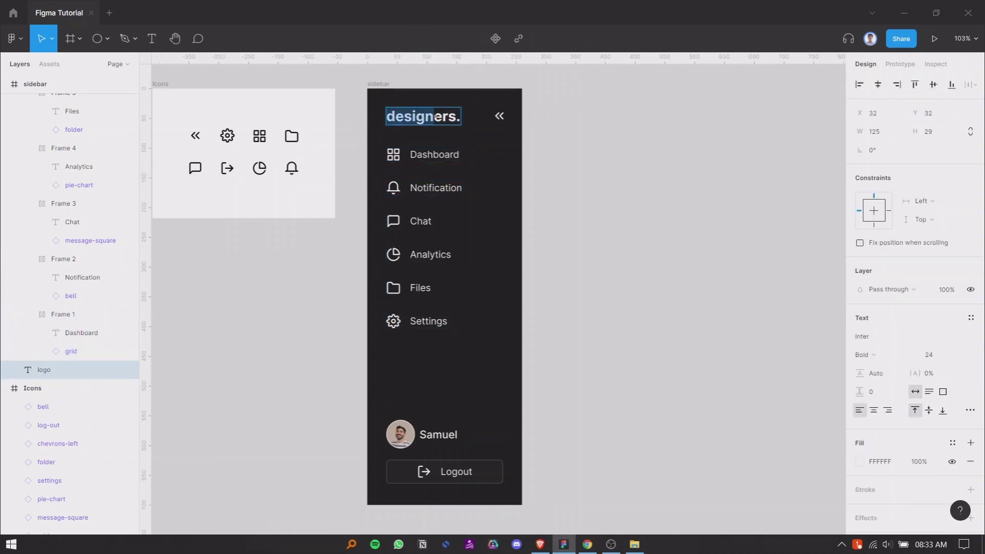
{"action": "left_click", "coordinate": [860, 462]}
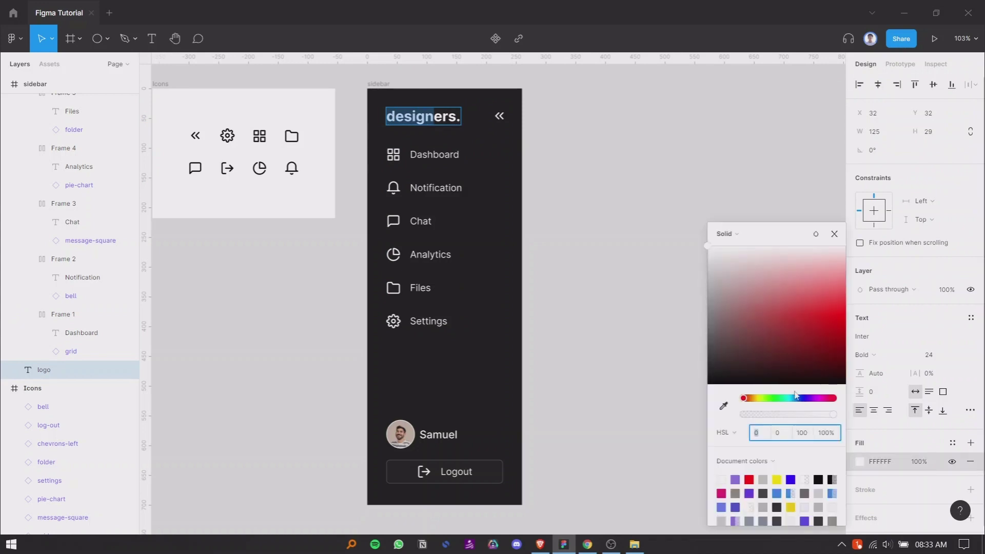
{"action": "left_click", "coordinate": [790, 507]}
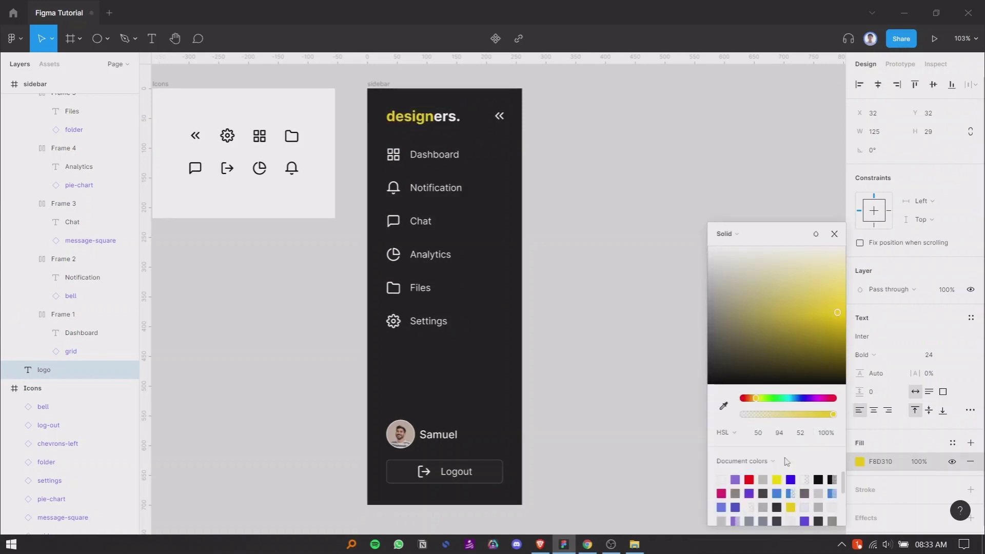
{"action": "left_click", "coordinate": [724, 432]}
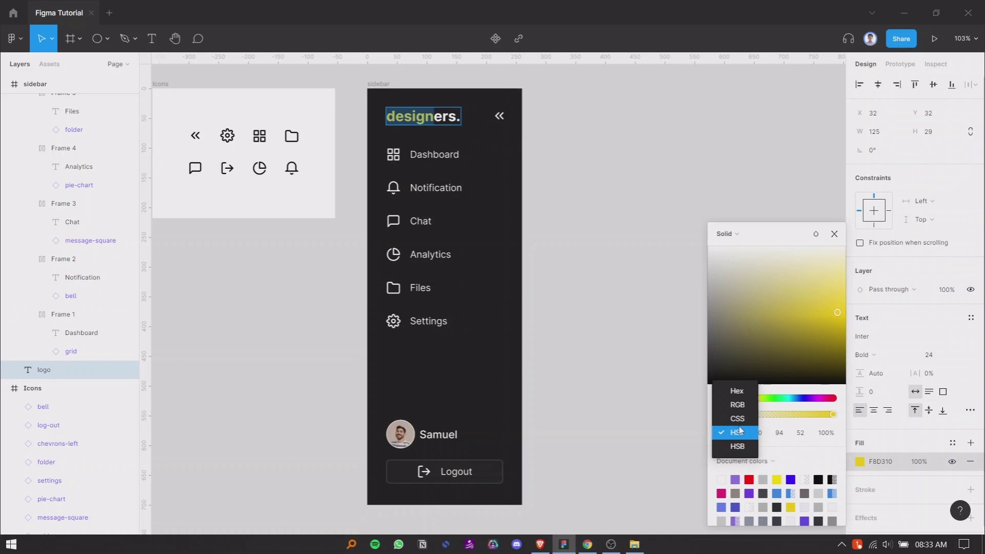
{"action": "left_click", "coordinate": [737, 392]}
{"action": "left_click_drag", "start_coordinate": [809, 254], "coordinate": [780, 251]}
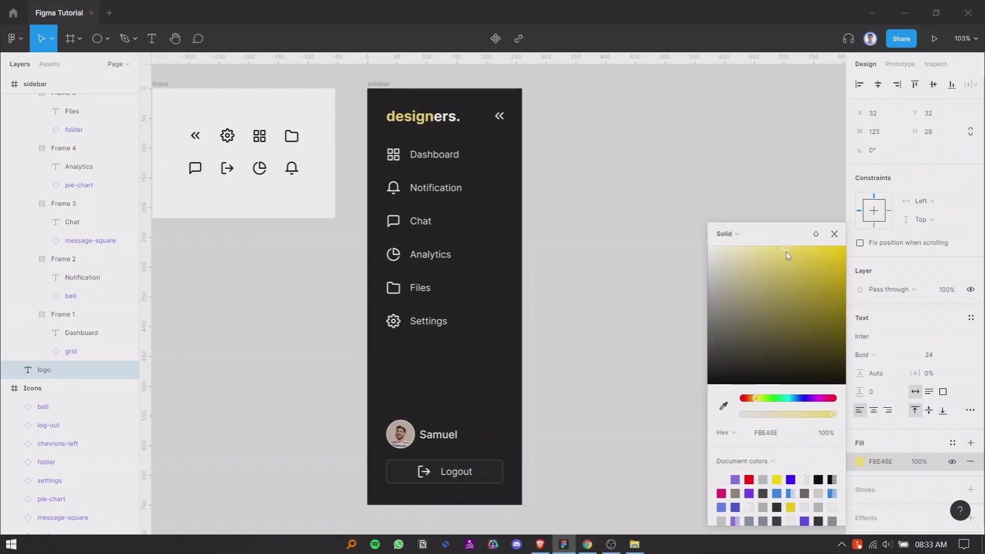
{"action": "key", "text": "Escape"}
{"action": "left_click", "coordinate": [719, 260]}
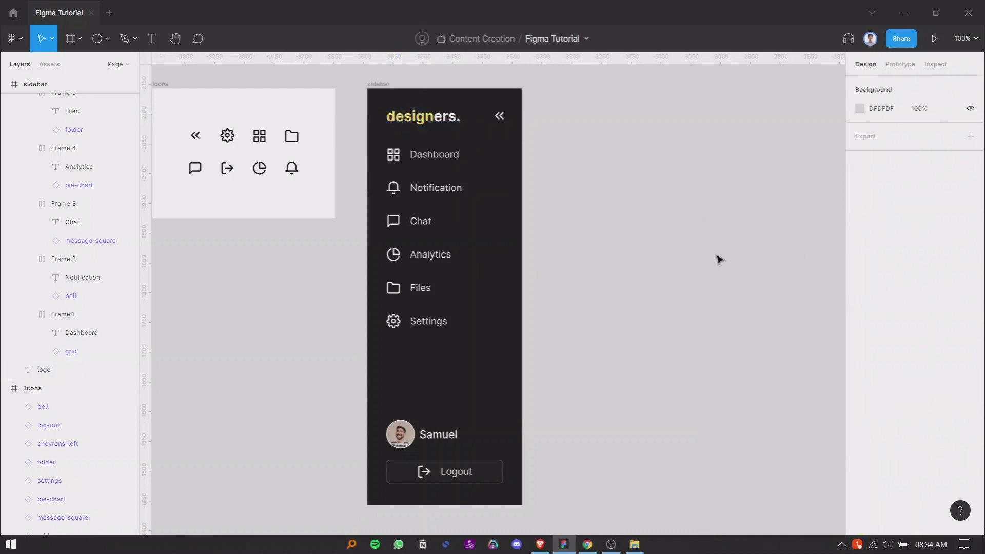
Set the white (FFFFFF) color of all icons and labels in the sidebar's menu frame to 80% opacity
{"action": "scroll", "coordinate": [720, 260], "scroll_direction": "down", "scroll_amount": 1}
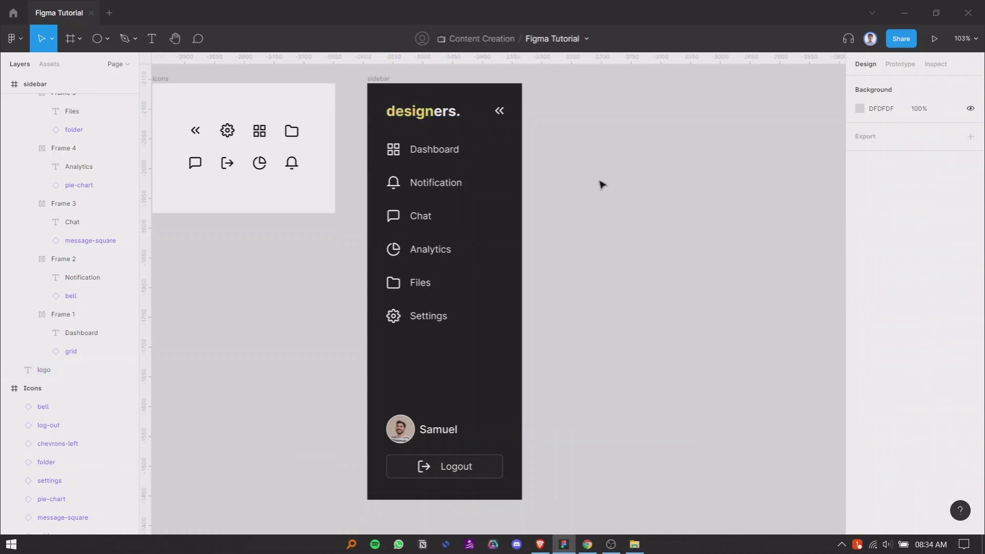
{"action": "left_click", "coordinate": [379, 80]}
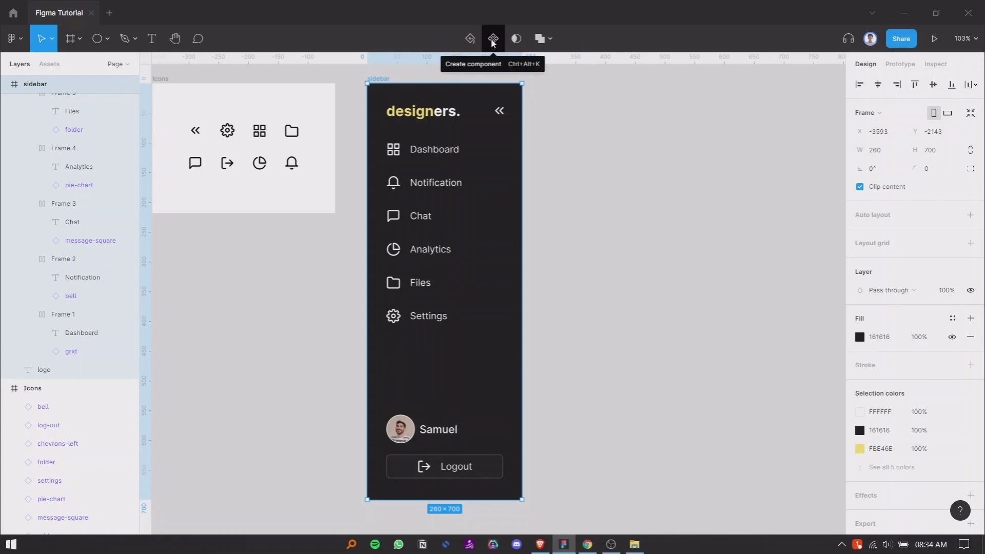
{"action": "key", "text": "shift+a"}
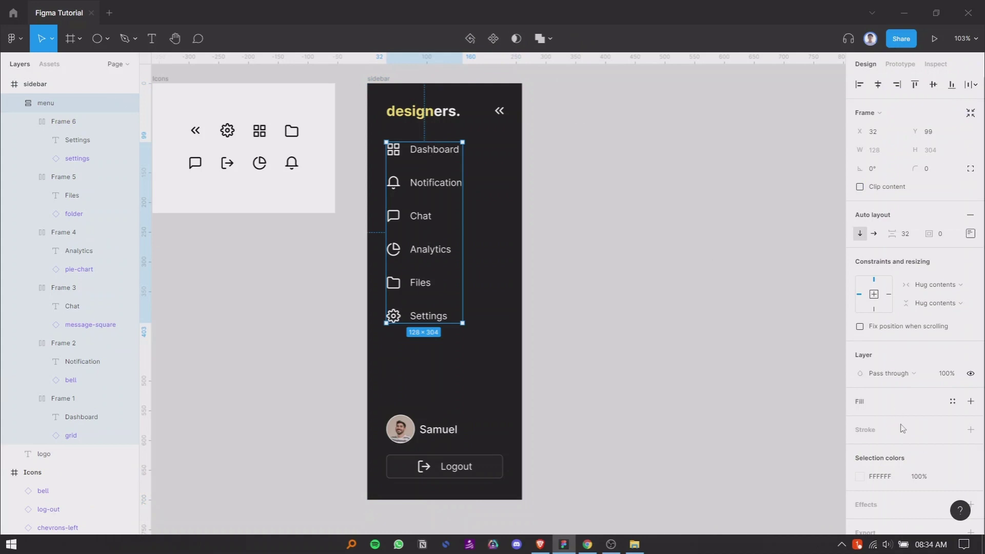
{"action": "scroll", "coordinate": [897, 481], "scroll_direction": "down", "scroll_amount": 1}
{"action": "left_click", "coordinate": [919, 460]}
{"action": "type", "text": "8"}
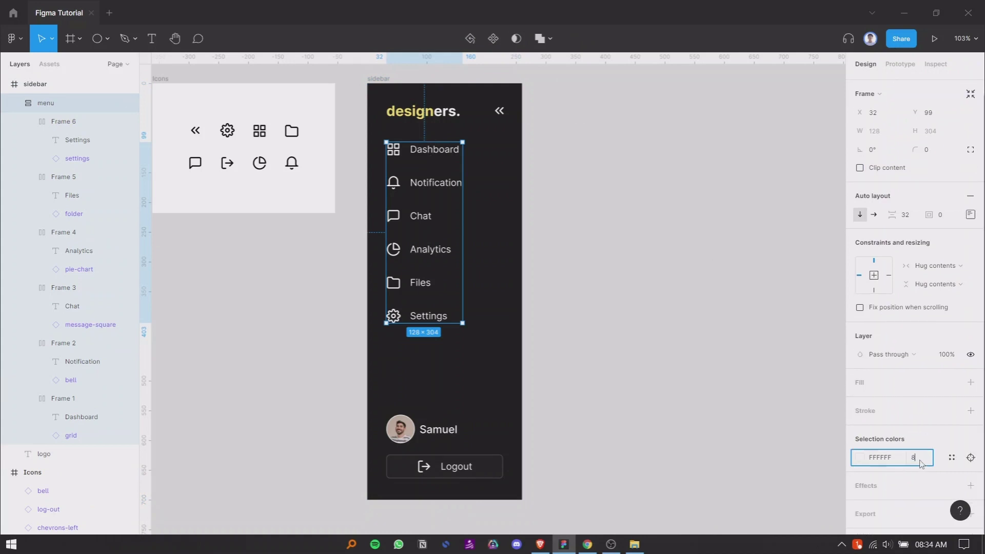
{"action": "type", "text": "0"}
{"action": "key", "text": "Return"}
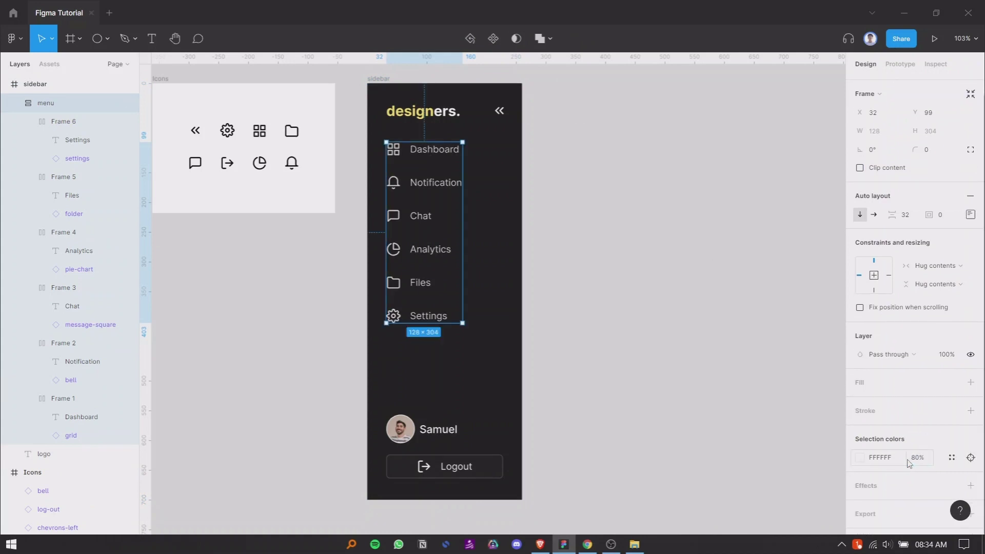
{"action": "left_click", "coordinate": [448, 471]}
{"action": "left_click", "coordinate": [632, 373]}
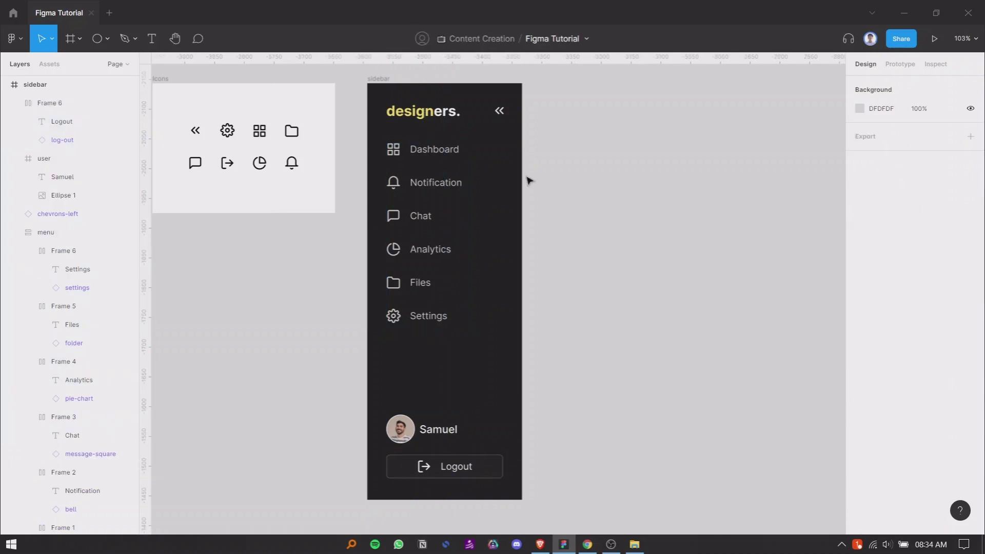
{"action": "scroll", "coordinate": [513, 164], "scroll_direction": "up", "scroll_amount": 1}
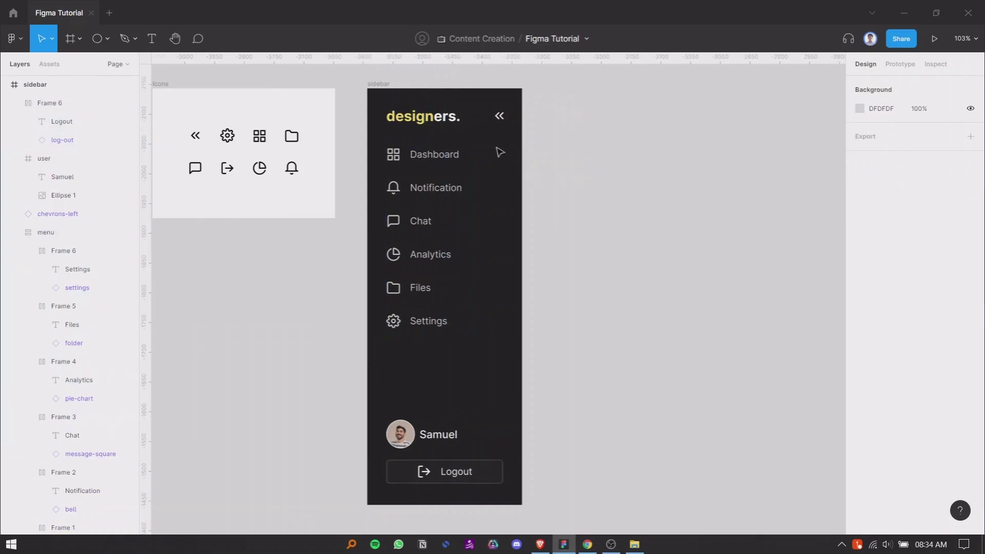
{"action": "left_click", "coordinate": [383, 90]}
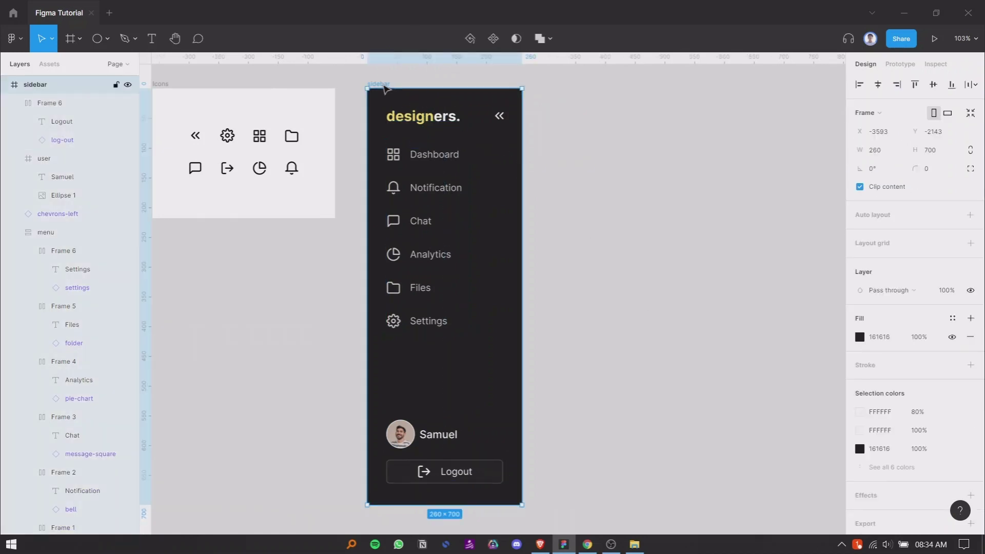
{"action": "double_click", "coordinate": [47, 89]}
{"action": "type", "text": "wrapper"}
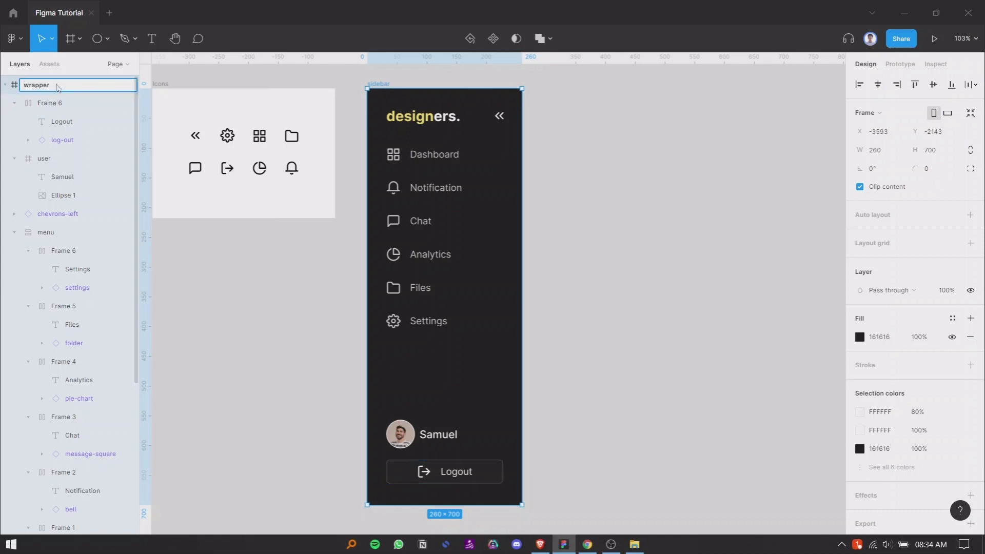
{"action": "key", "text": "ctrl+a"}
{"action": "type", "text": "side"}
{"action": "left_click", "coordinate": [331, 260]}
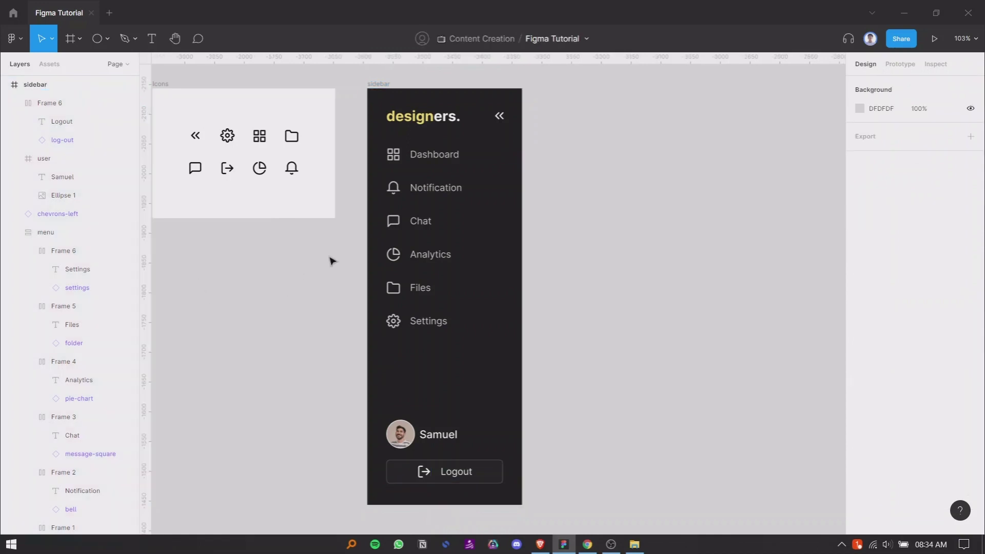
Duplicate the sidebar frame beside the original and convert both the original and the copy into components
{"action": "left_click", "coordinate": [382, 84]}
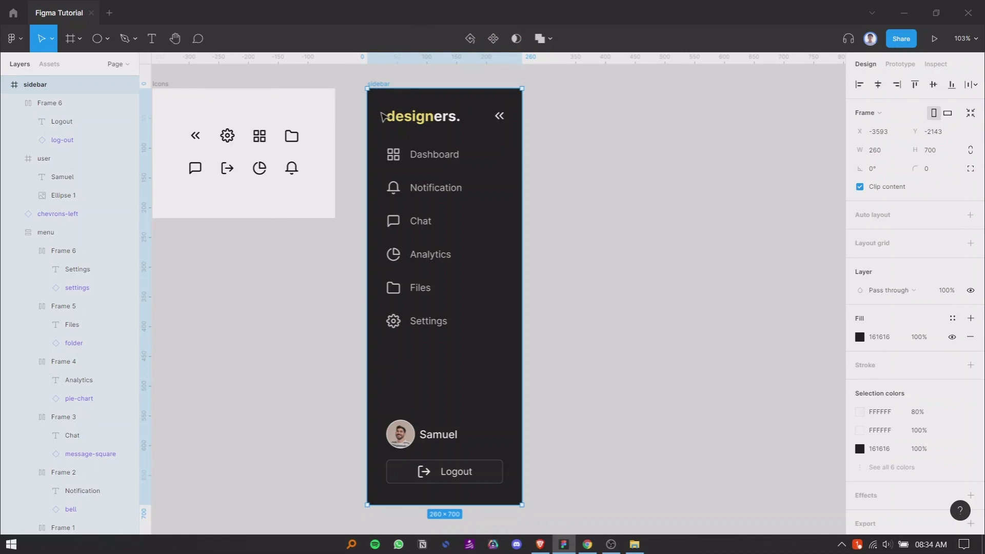
{"action": "left_click_drag", "start_coordinate": [383, 117], "coordinate": [558, 119]}
{"action": "left_click", "coordinate": [384, 81]}
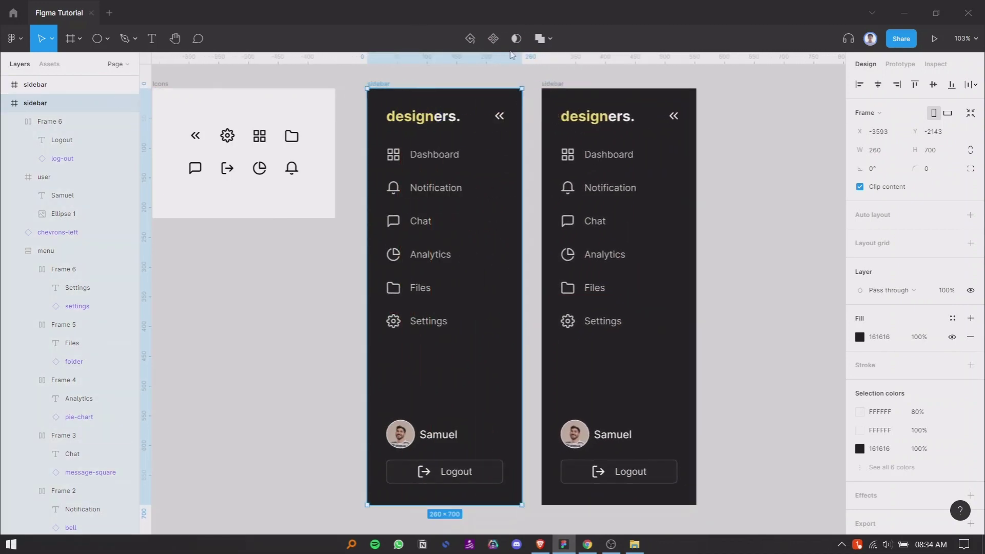
{"action": "left_click", "coordinate": [494, 39]}
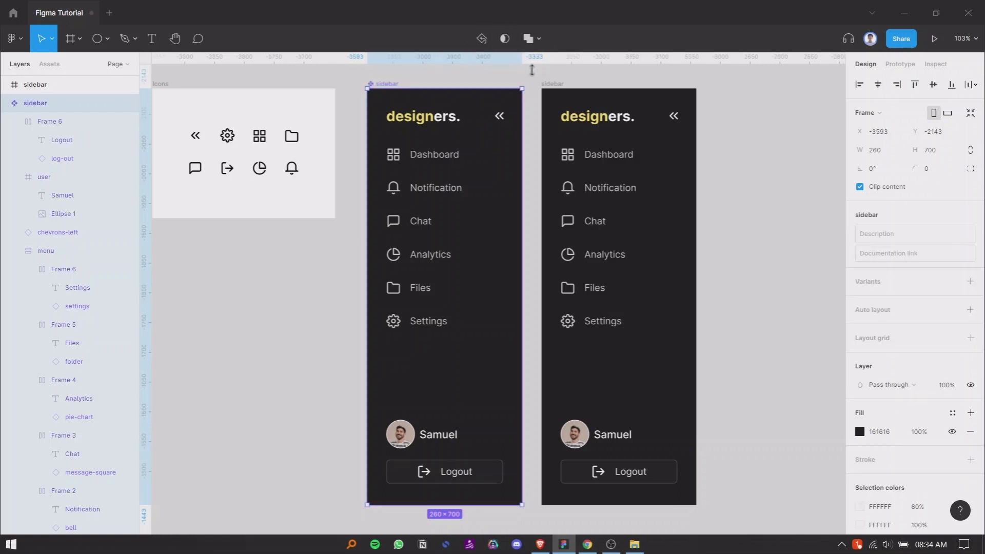
{"action": "key", "text": "Tab"}
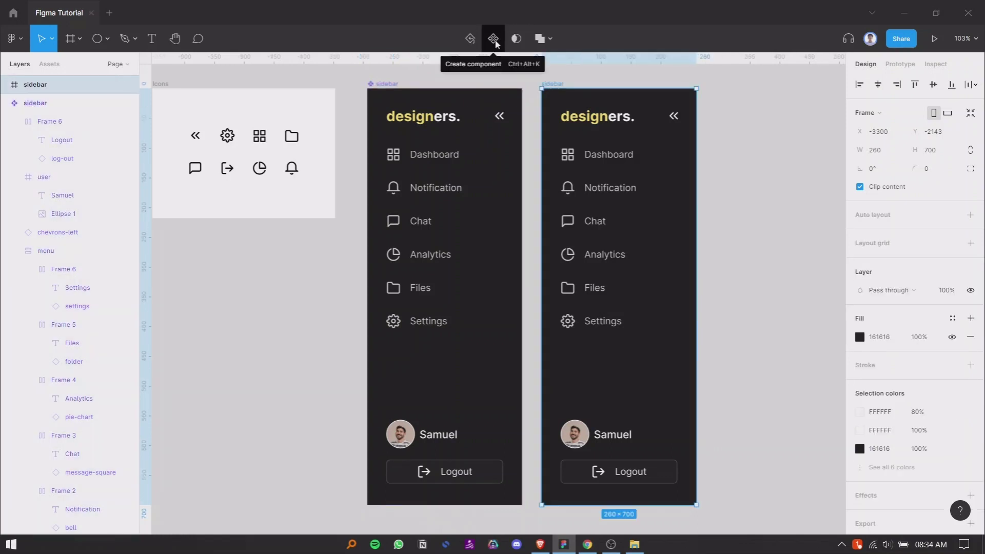
{"action": "left_click", "coordinate": [493, 39]}
Hide the Dashboard, Notification, Chat, Analytics, Files and Settings labels in the duplicated sidebar, keeping only the icons
{"action": "left_click", "coordinate": [599, 160]}
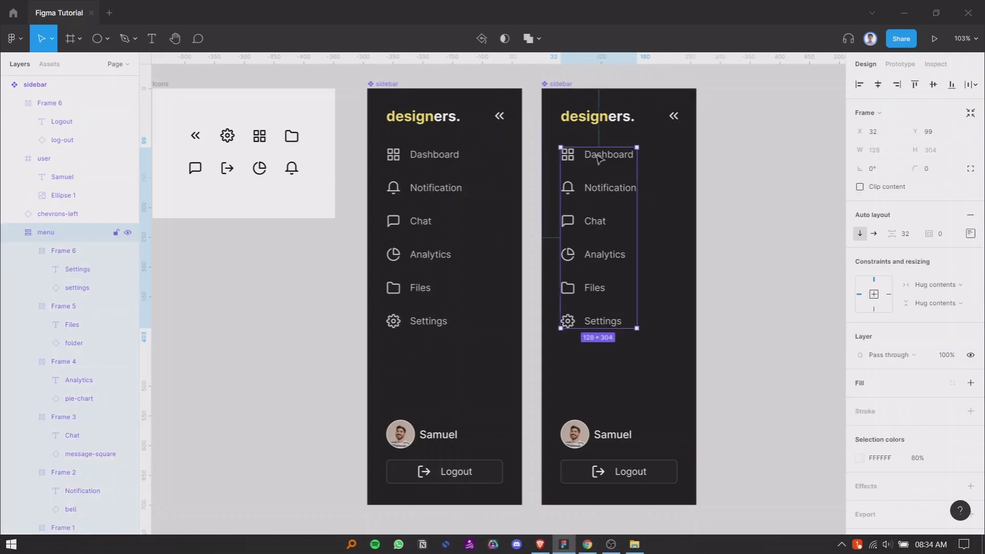
{"action": "double_click", "coordinate": [599, 157]}
{"action": "left_click", "coordinate": [601, 189], "text": "shift"}
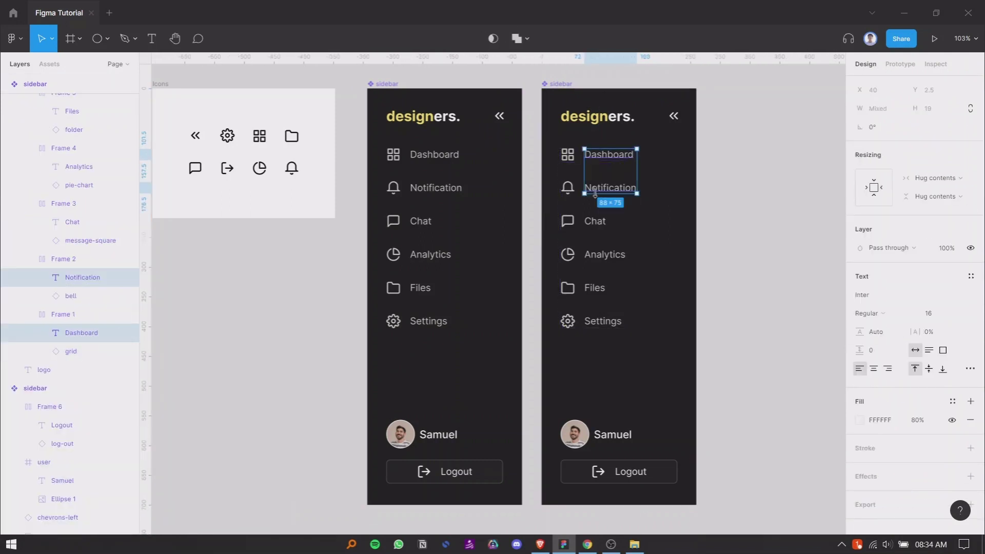
{"action": "left_click", "coordinate": [595, 221], "text": "shift"}
{"action": "left_click", "coordinate": [603, 255], "text": "shift"}
{"action": "left_click", "coordinate": [595, 287], "text": "shift"}
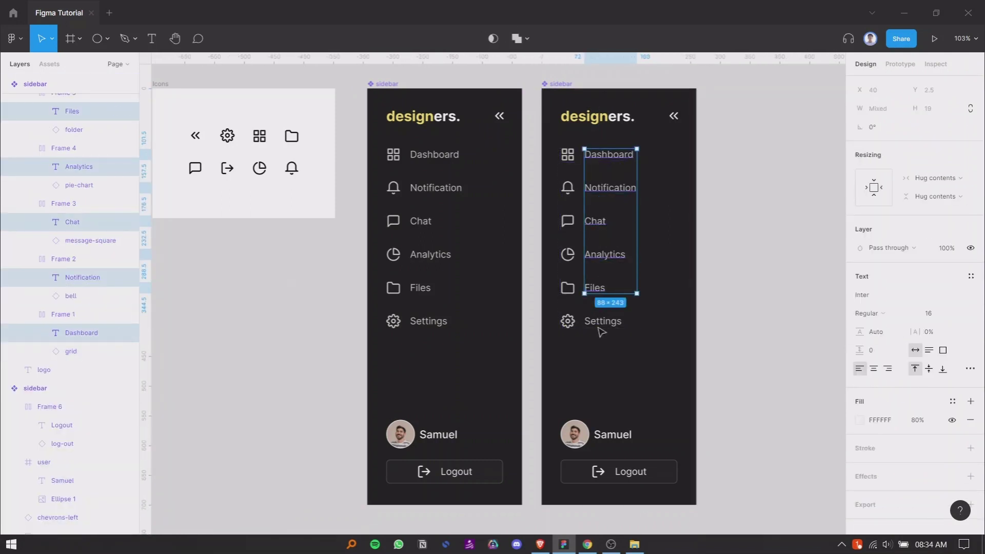
{"action": "left_click", "coordinate": [599, 322], "text": "shift"}
{"action": "right_click", "coordinate": [595, 257]}
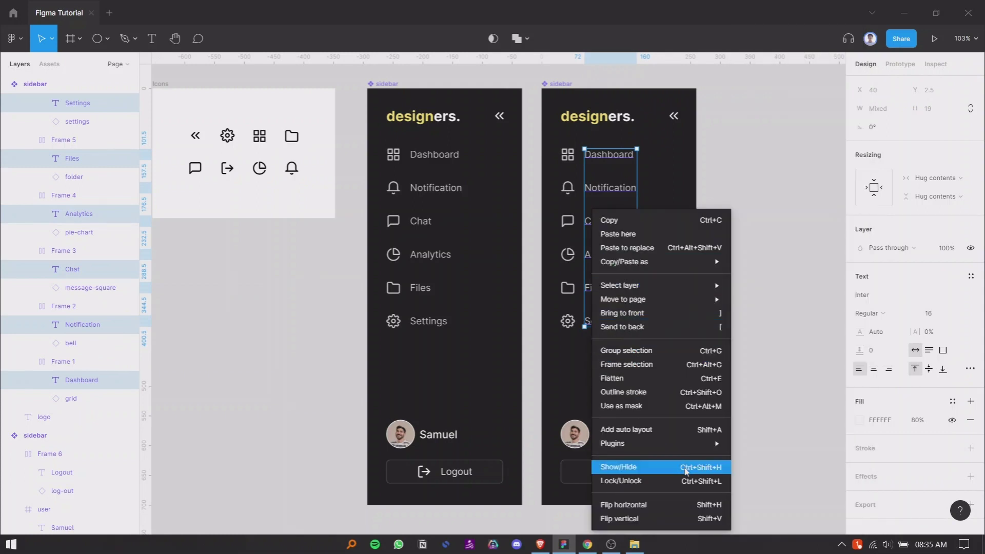
{"action": "left_click", "coordinate": [678, 469]}
{"action": "left_click", "coordinate": [726, 293]}
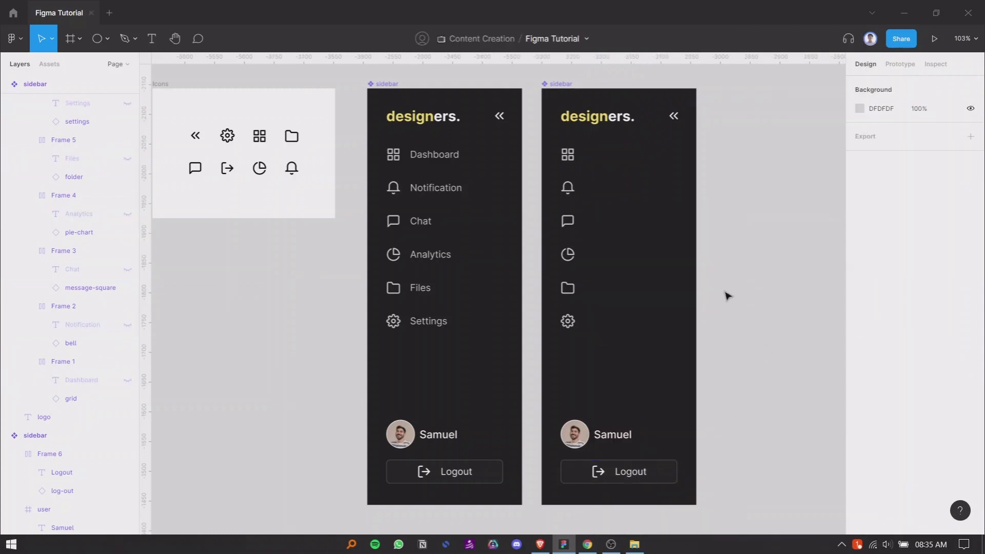
Hide the user's name beside the avatar and the Logout button's label in the duplicated sidebar
{"action": "left_click", "coordinate": [576, 162]}
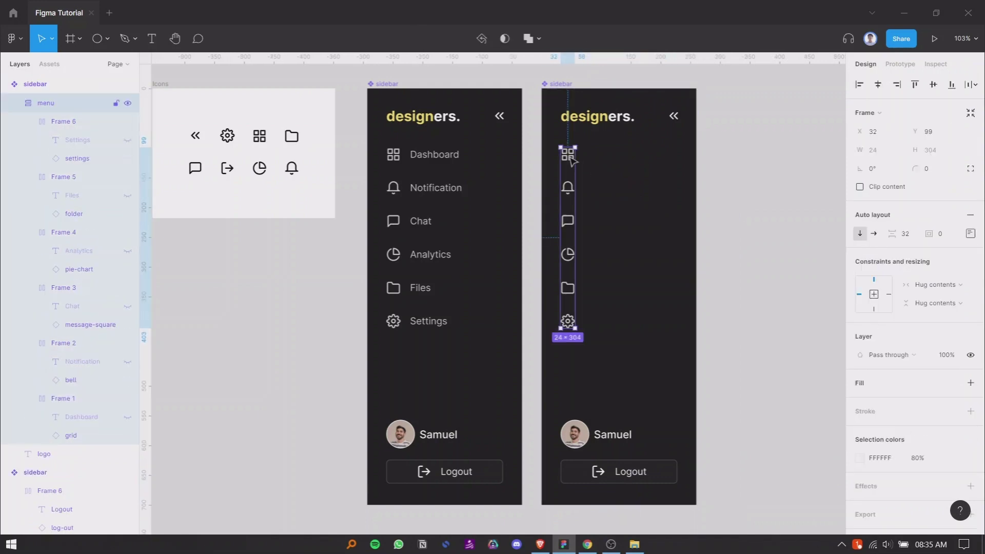
{"action": "left_click", "coordinate": [604, 437]}
{"action": "left_click", "coordinate": [604, 437]}
{"action": "right_click", "coordinate": [596, 435]}
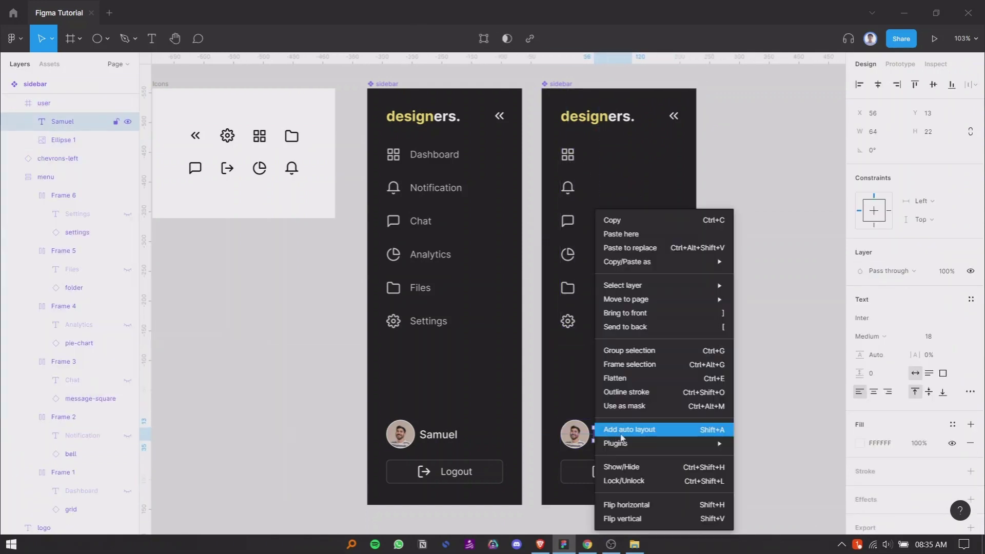
{"action": "left_click", "coordinate": [623, 467]}
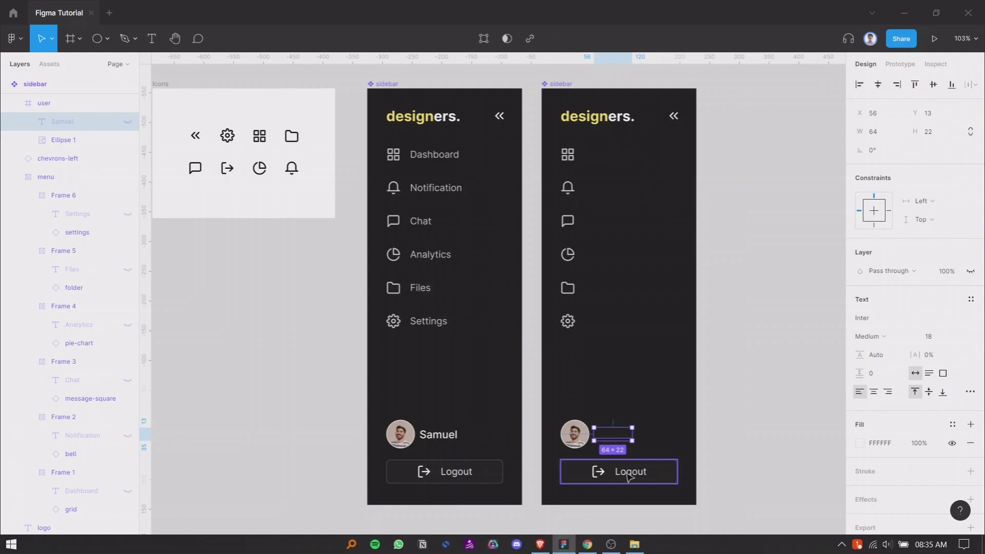
{"action": "double_click", "coordinate": [630, 472]}
{"action": "right_click", "coordinate": [617, 471]}
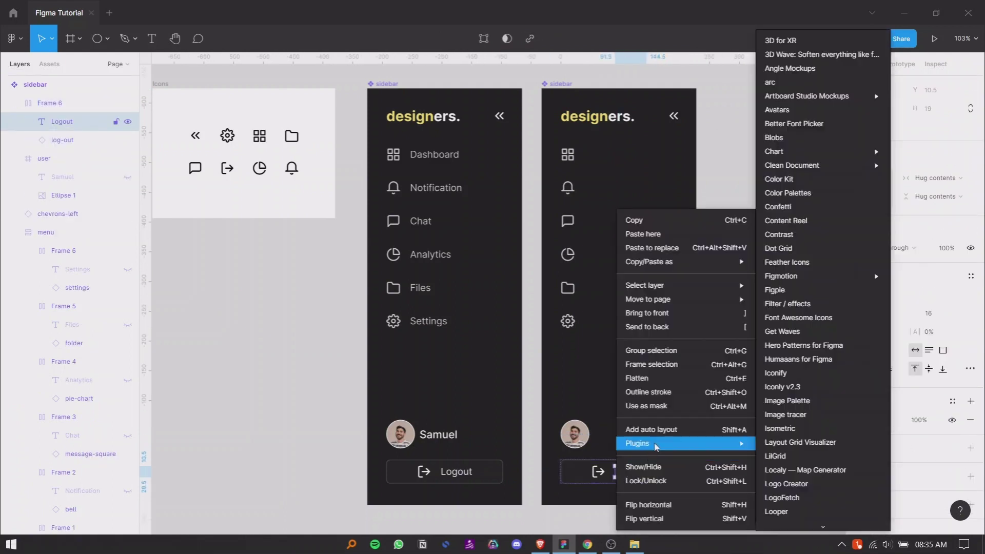
{"action": "left_click", "coordinate": [647, 471]}
Shrink the duplicated sidebar's icon-only Logout button to a fixed width of 40
{"action": "left_click", "coordinate": [668, 468]}
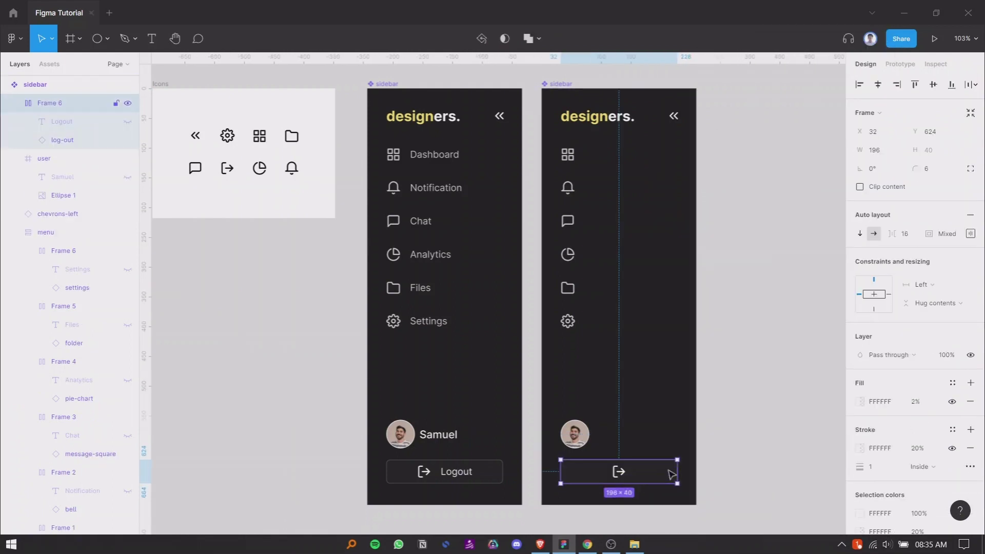
{"action": "left_click", "coordinate": [931, 285]}
{"action": "left_click", "coordinate": [932, 262]}
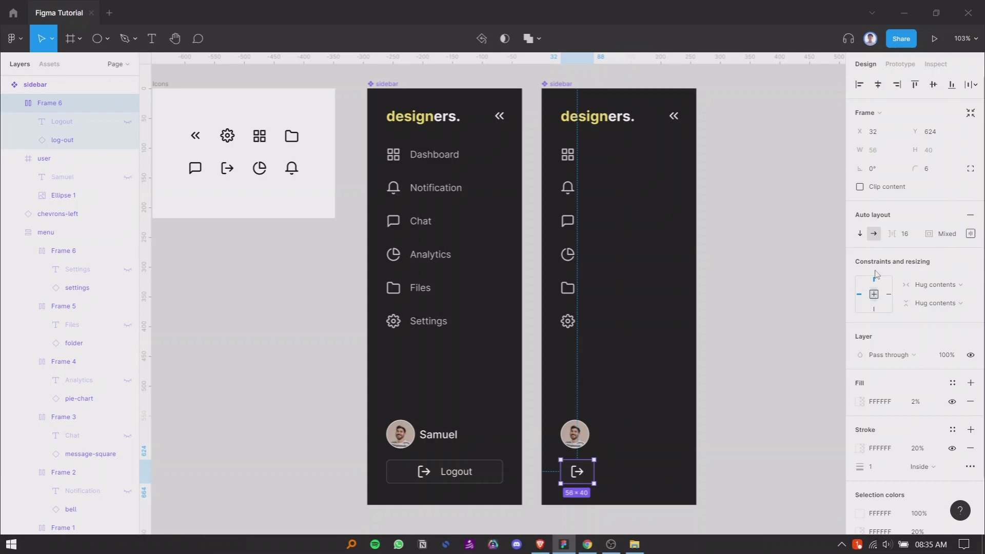
{"action": "left_click", "coordinate": [931, 284]}
{"action": "key", "text": "Escape"}
{"action": "left_click", "coordinate": [884, 151]}
{"action": "type", "text": "40"}
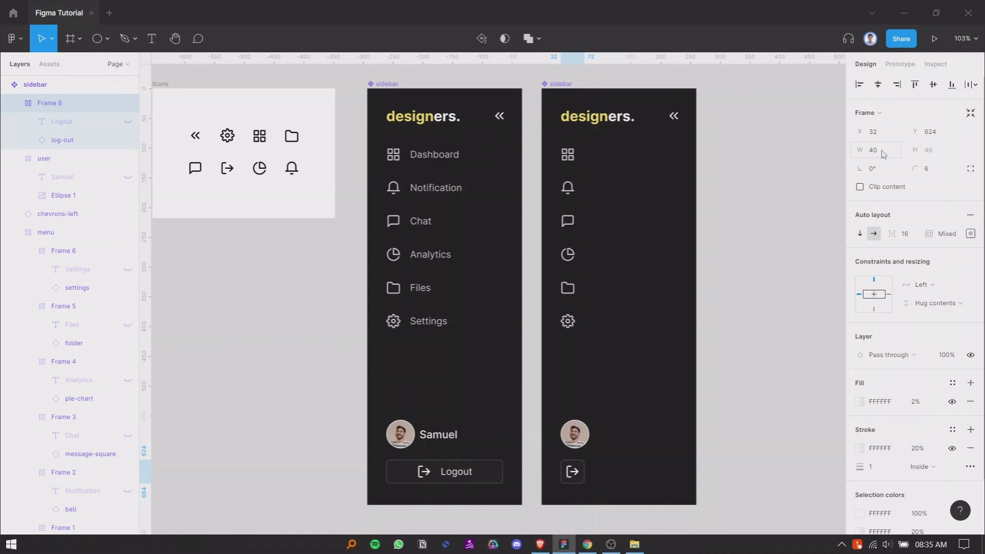
{"action": "key", "text": "Return"}
{"action": "left_click", "coordinate": [766, 318]}
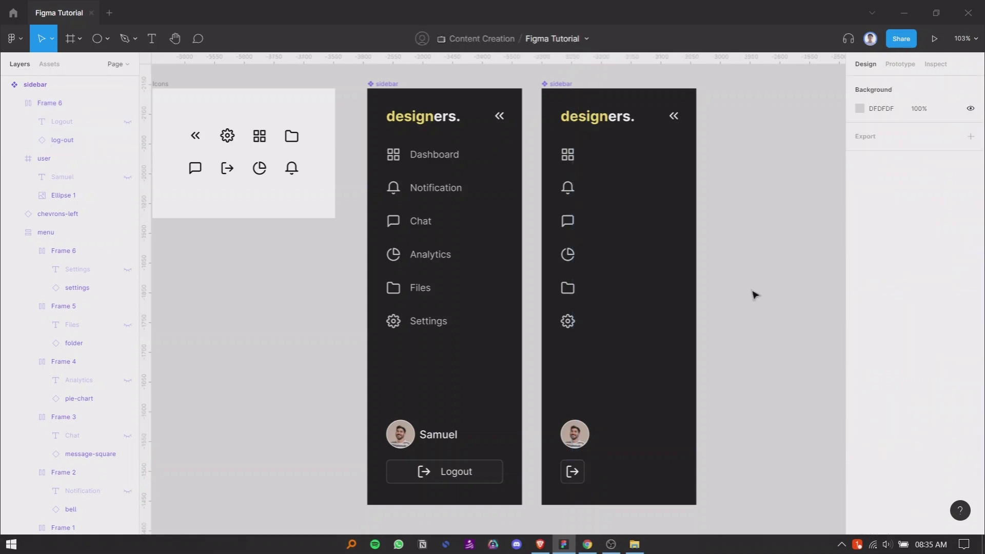
Move the logo in the duplicated sidebar out of the frame by setting its X position to -200
{"action": "double_click", "coordinate": [610, 118]}
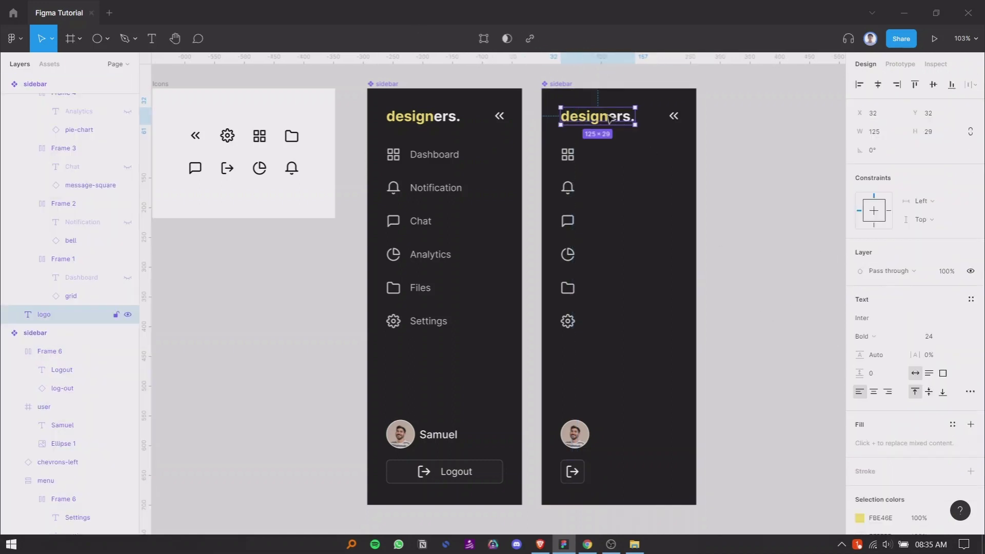
{"action": "type", "text": "-200"}
{"action": "key", "text": "Return"}
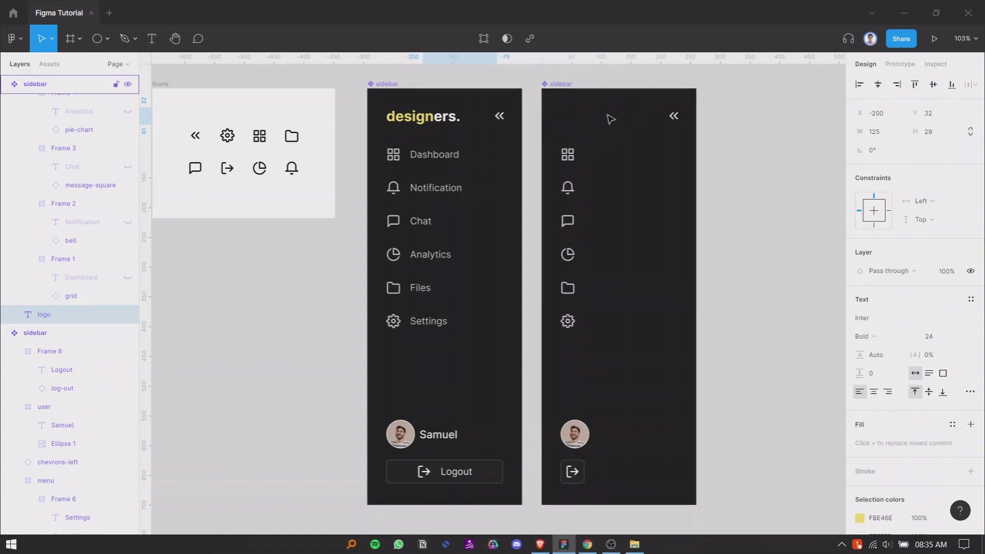
Move the duplicated sidebar's chevrons icon to X 32, keeping Y 34, in line with the menu icons
{"action": "left_click", "coordinate": [674, 117]}
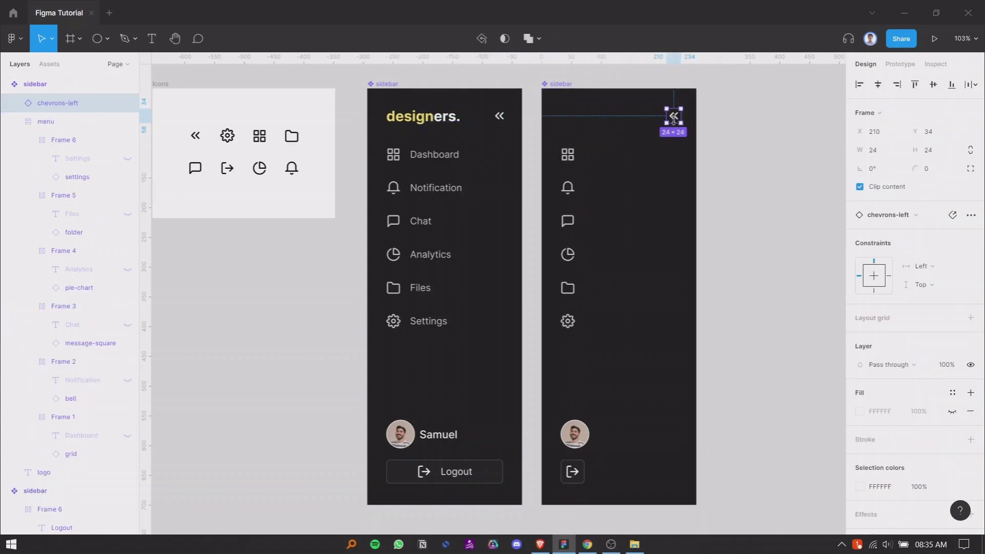
{"action": "left_click_drag", "start_coordinate": [674, 117], "coordinate": [568, 116]}
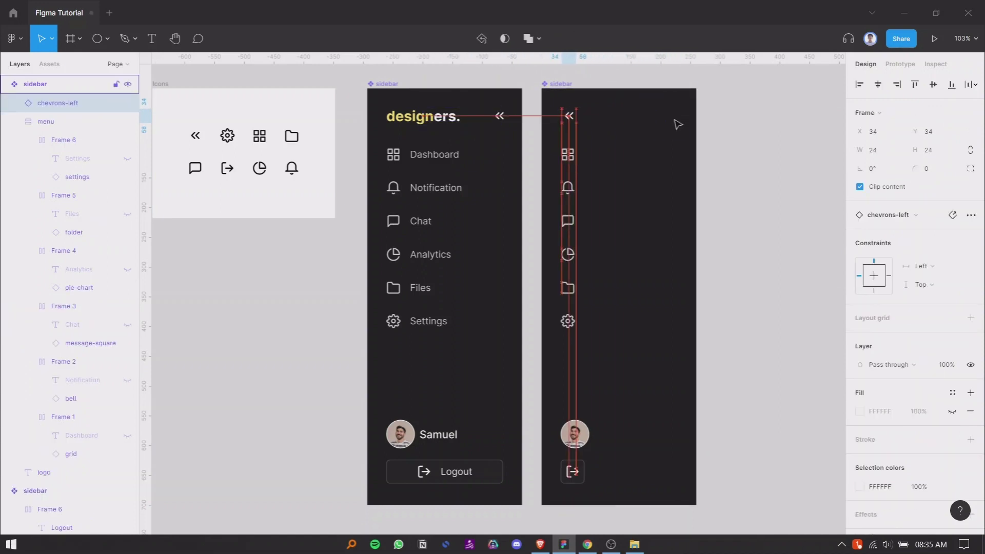
{"action": "key", "text": "Left"}
{"action": "key", "text": "Left"}
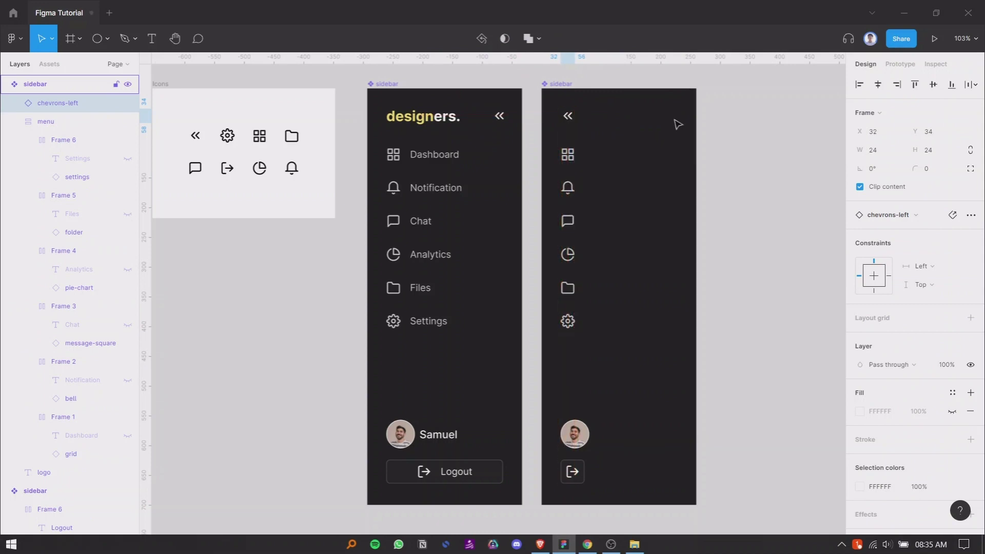
Rotate the duplicated sidebar's chevrons icon by 180° so that it points right
{"action": "left_click", "coordinate": [886, 170]}
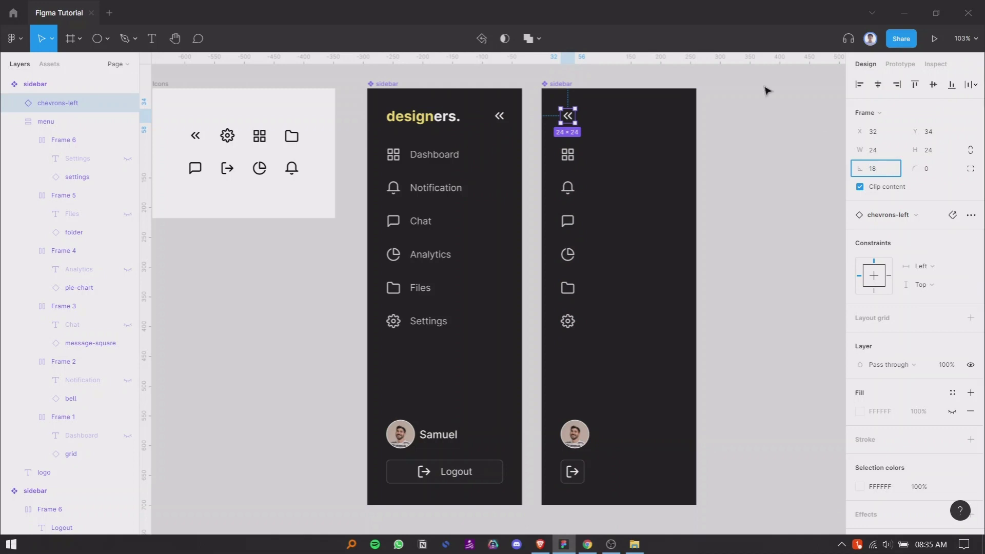
{"action": "scroll", "coordinate": [602, 126], "scroll_direction": "up", "scroll_amount": 1}
{"action": "scroll", "coordinate": [578, 122], "scroll_direction": "up", "scroll_amount": 3}
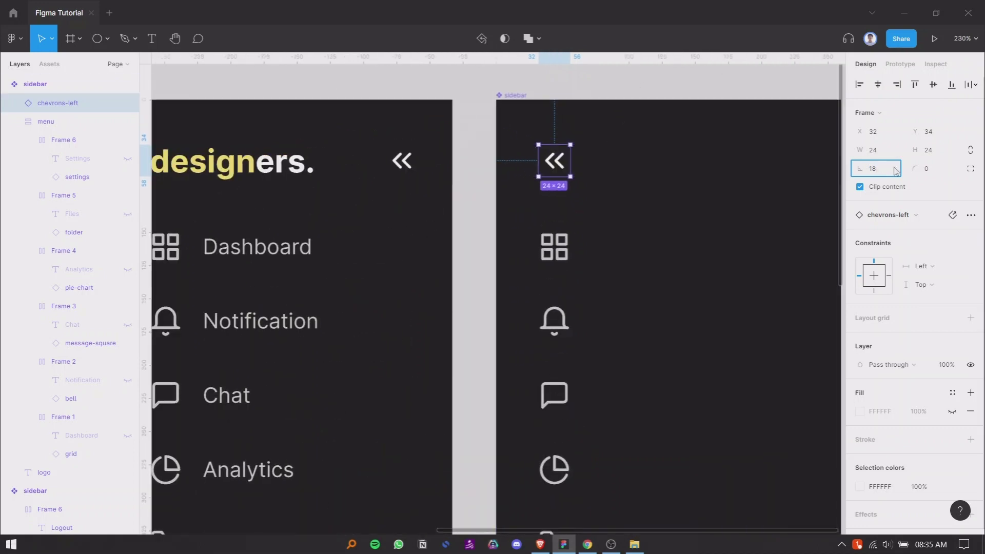
{"action": "key", "text": "Return"}
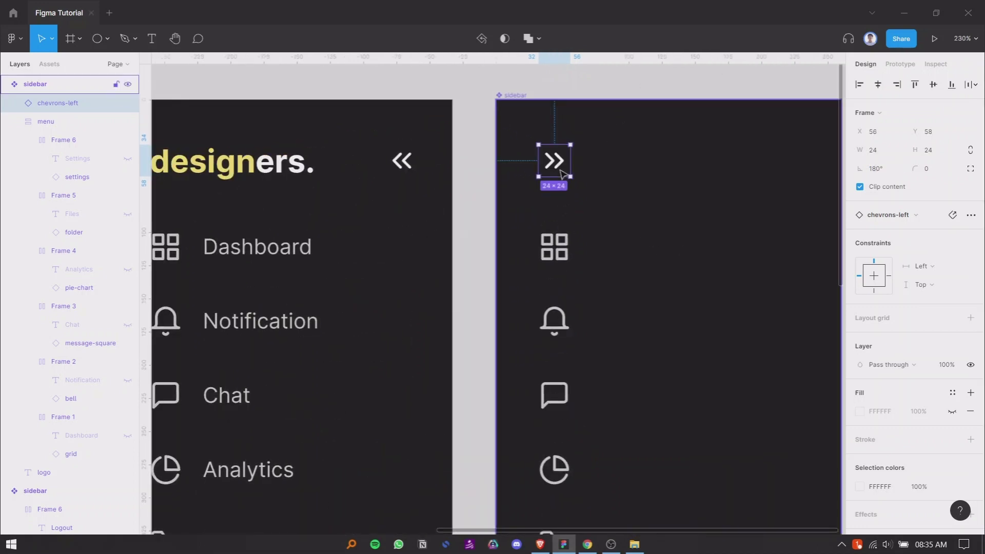
{"action": "left_click_drag", "start_coordinate": [553, 160], "coordinate": [553, 160]}
{"action": "scroll", "coordinate": [552, 161], "scroll_direction": "down", "scroll_amount": 4}
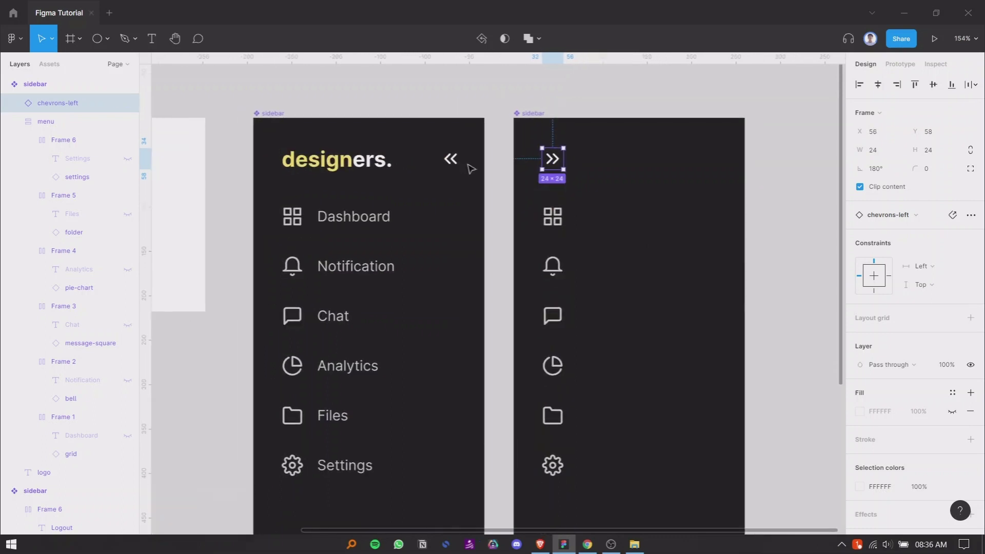
{"action": "left_click", "coordinate": [452, 164]}
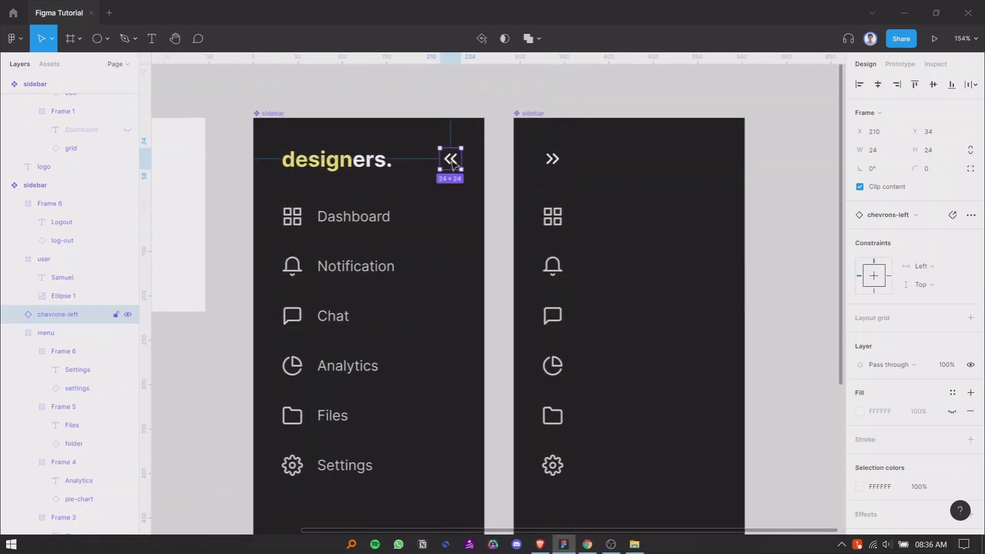
{"action": "left_click", "coordinate": [552, 160]}
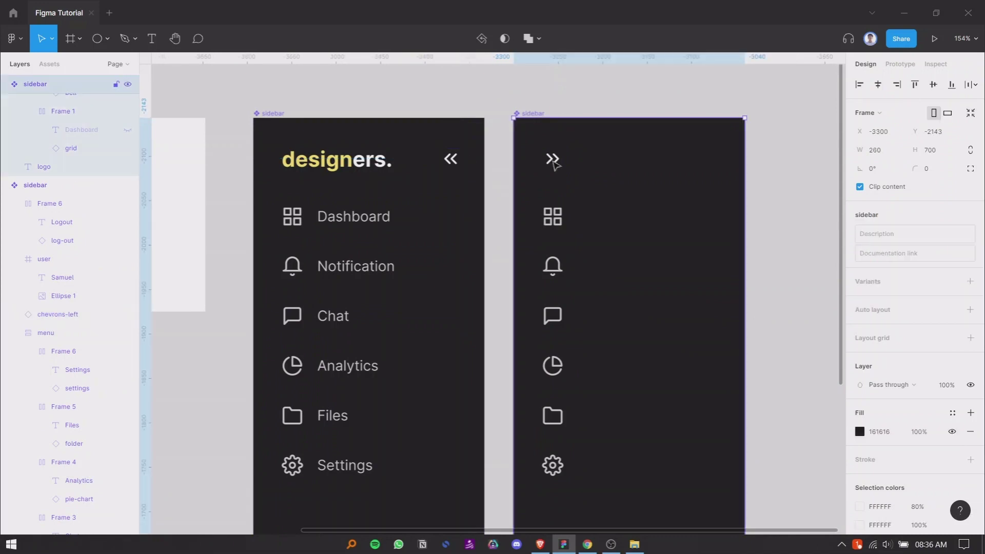
{"action": "left_click", "coordinate": [553, 160]}
{"action": "left_click", "coordinate": [452, 162], "text": "shift"}
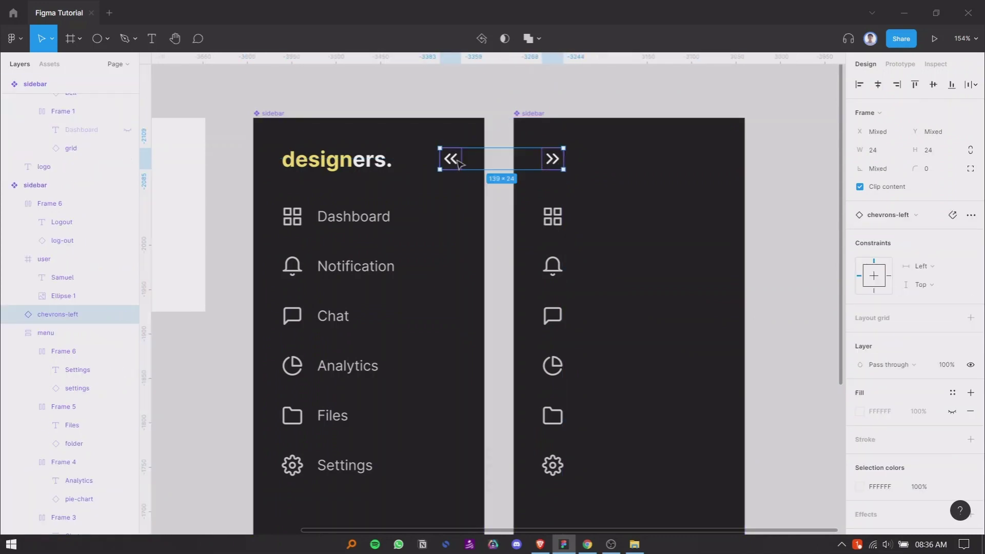
{"action": "left_click", "coordinate": [564, 107]}
Apply auto layout to the duplicated sidebar's user frame and shift the avatar left to center it under the menu icons
{"action": "scroll", "coordinate": [560, 165], "scroll_direction": "down", "scroll_amount": 3}
{"action": "scroll", "coordinate": [570, 231], "scroll_direction": "down", "scroll_amount": 2}
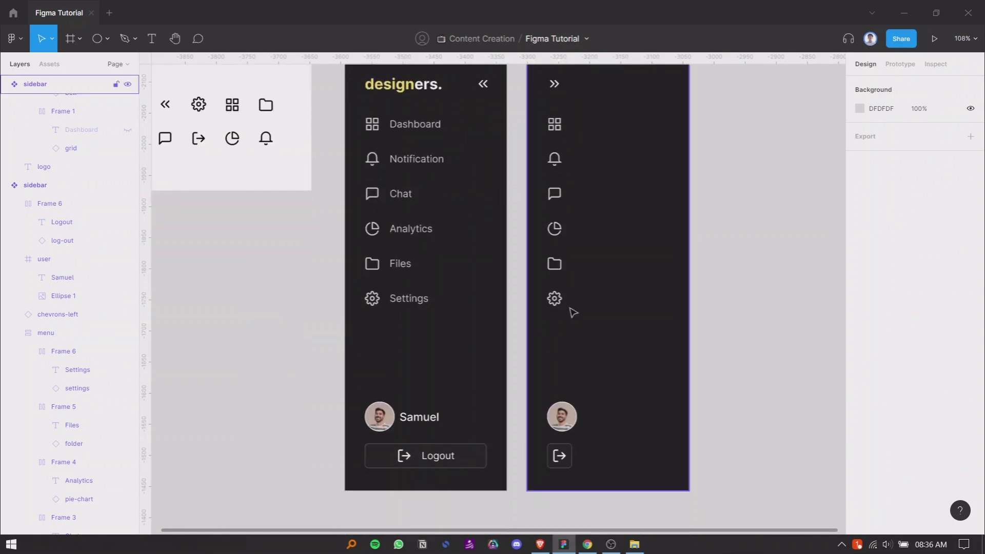
{"action": "double_click", "coordinate": [562, 422]}
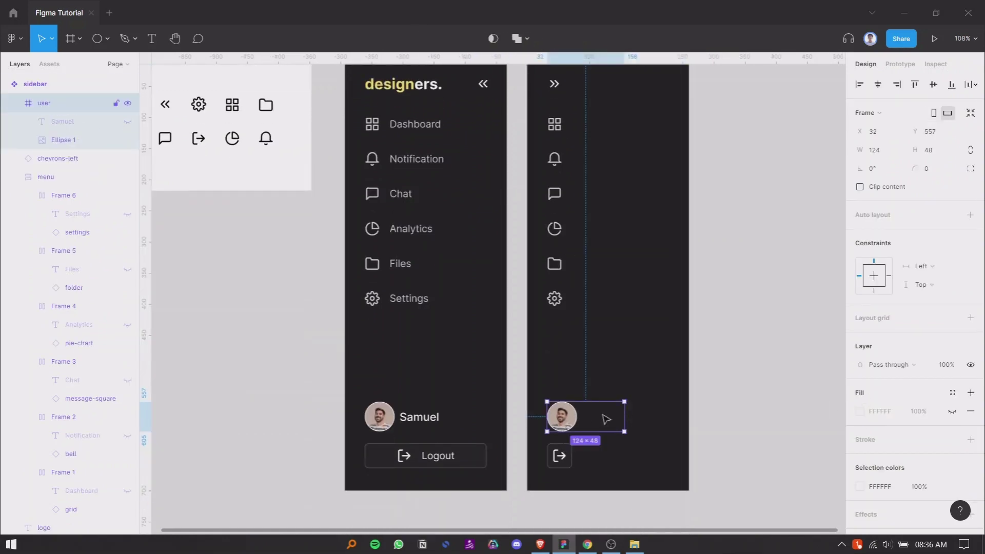
{"action": "left_click", "coordinate": [922, 266]}
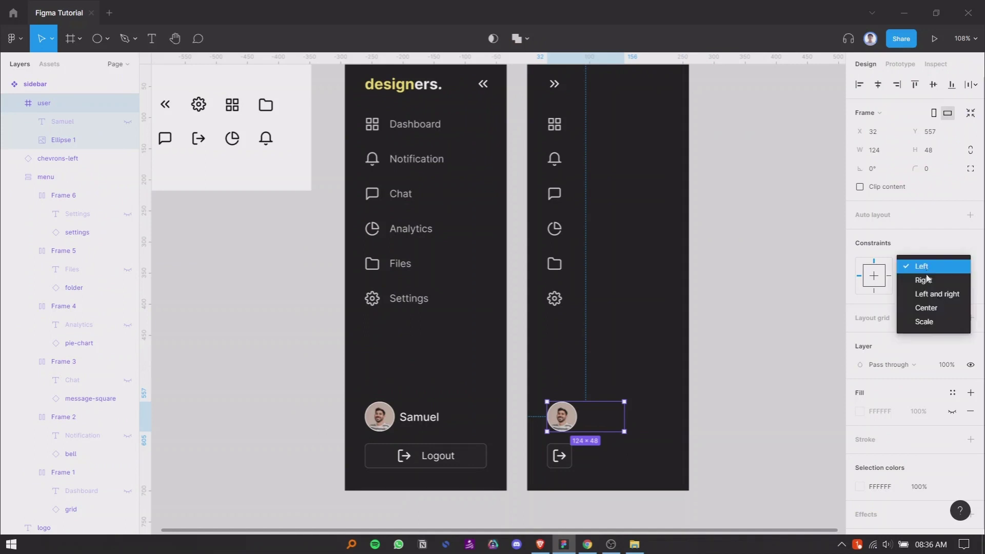
{"action": "left_click", "coordinate": [922, 234]}
{"action": "left_click", "coordinate": [971, 216]}
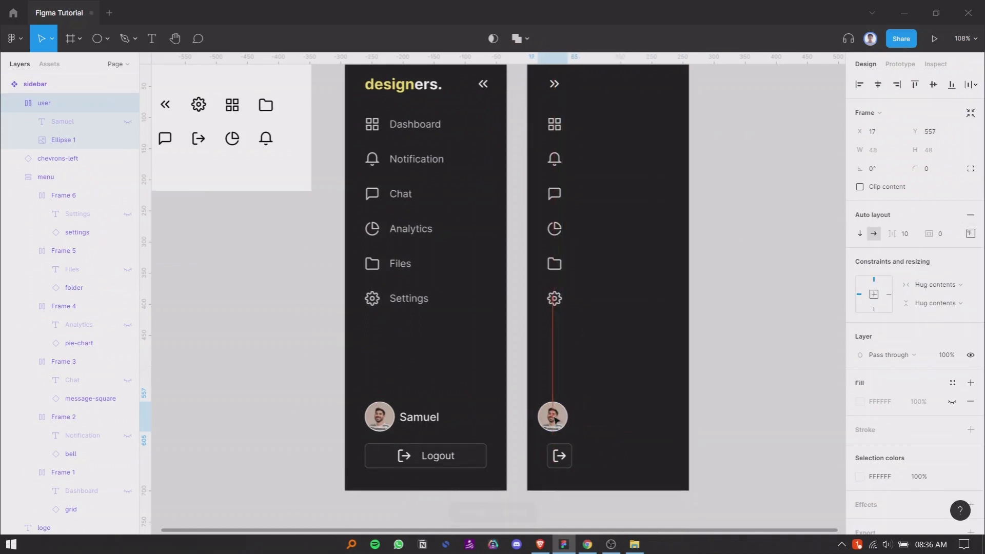
Move the duplicated sidebar's icon-only Logout button to X 24, centered beneath the avatar
{"action": "left_click", "coordinate": [562, 457]}
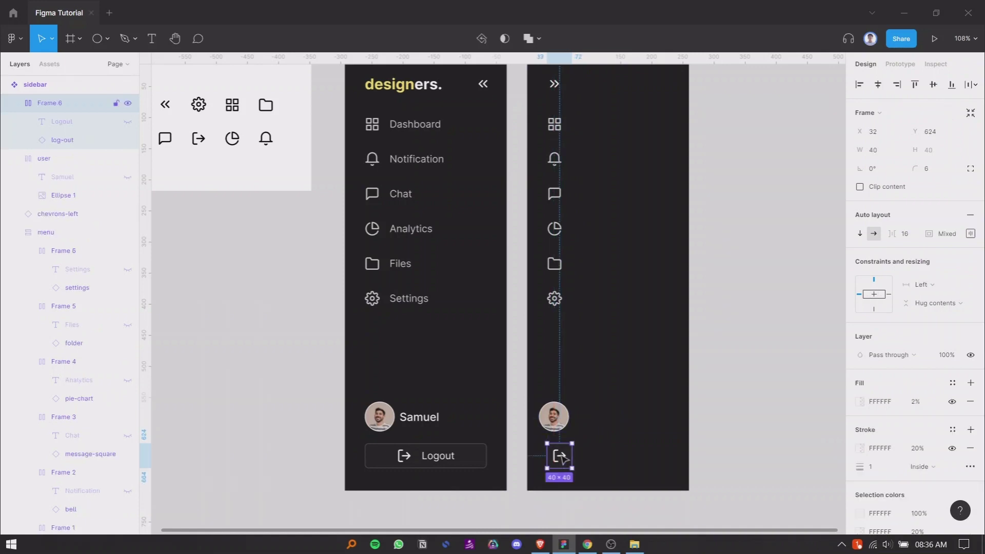
{"action": "left_click_drag", "start_coordinate": [561, 457], "coordinate": [557, 459]}
{"action": "left_click", "coordinate": [444, 460]}
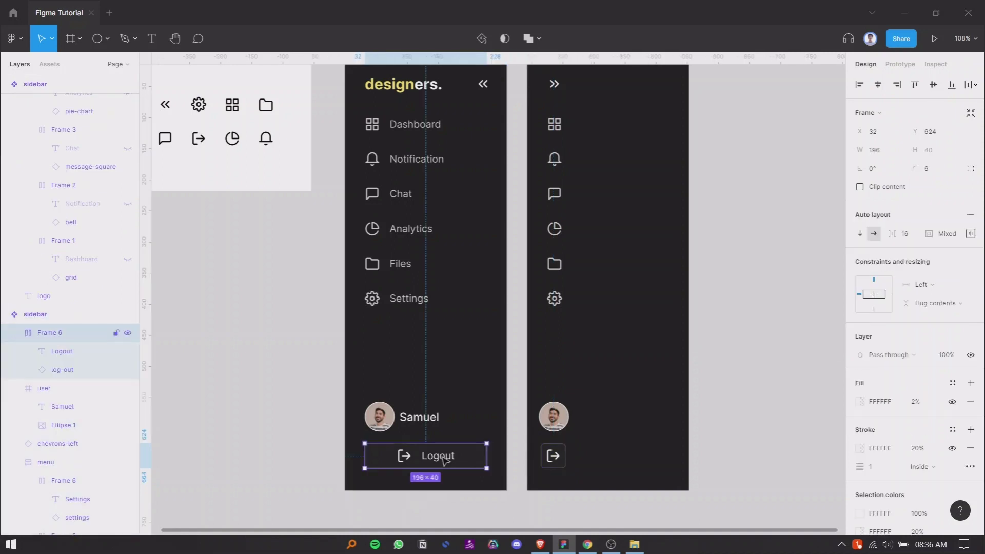
{"action": "left_click", "coordinate": [555, 455]}
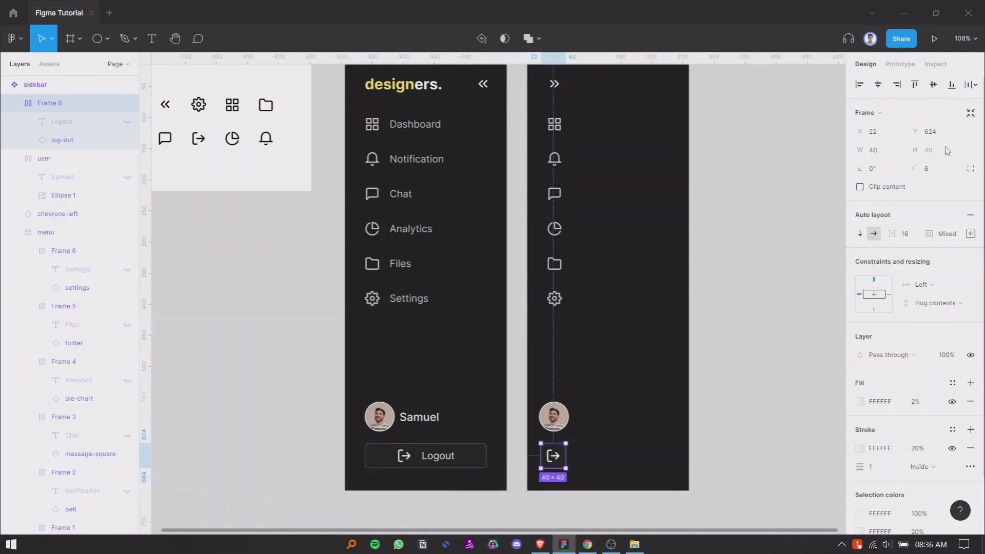
{"action": "left_click", "coordinate": [555, 419], "text": "shift"}
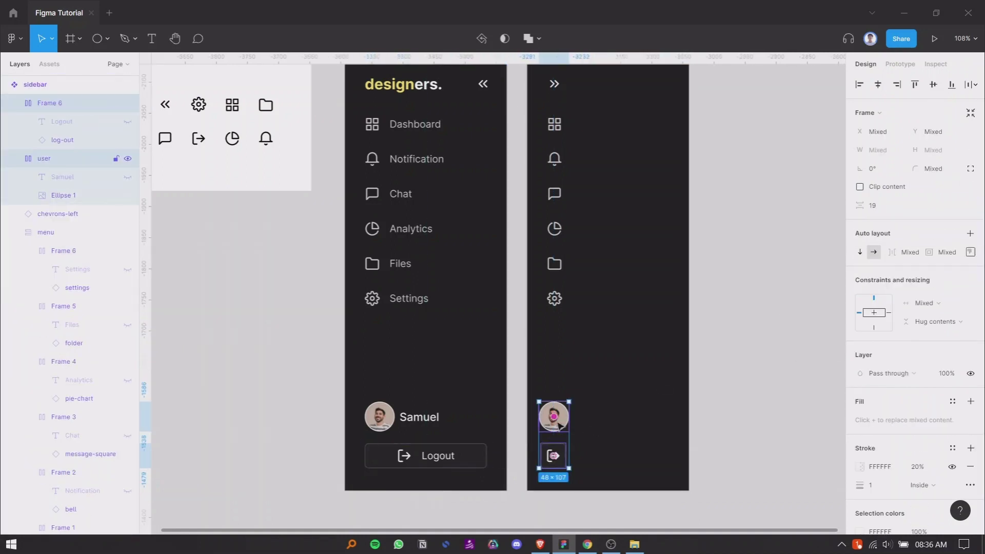
{"action": "left_click", "coordinate": [561, 454]}
{"action": "left_click_drag", "start_coordinate": [558, 460], "coordinate": [558, 461]}
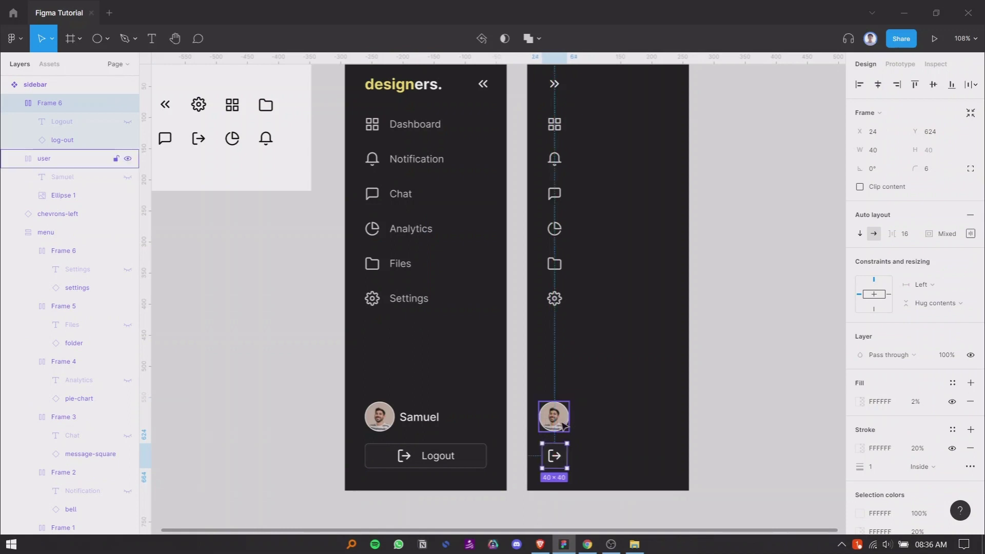
{"action": "scroll", "coordinate": [564, 426], "scroll_direction": "down", "scroll_amount": 2}
{"action": "left_click", "coordinate": [771, 306]}
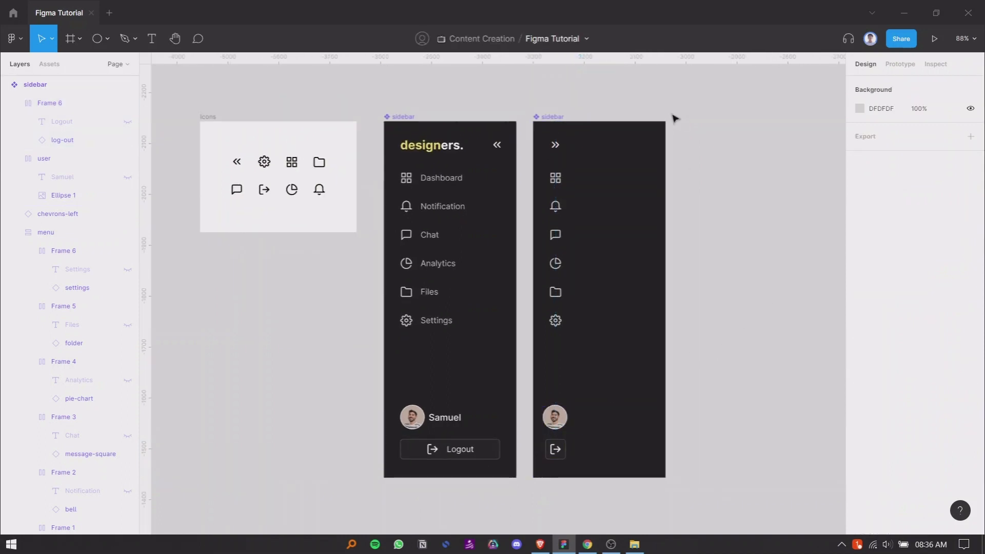
Narrow the duplicated sidebar to about 91 wide around its column of icons
{"action": "left_click", "coordinate": [550, 119]}
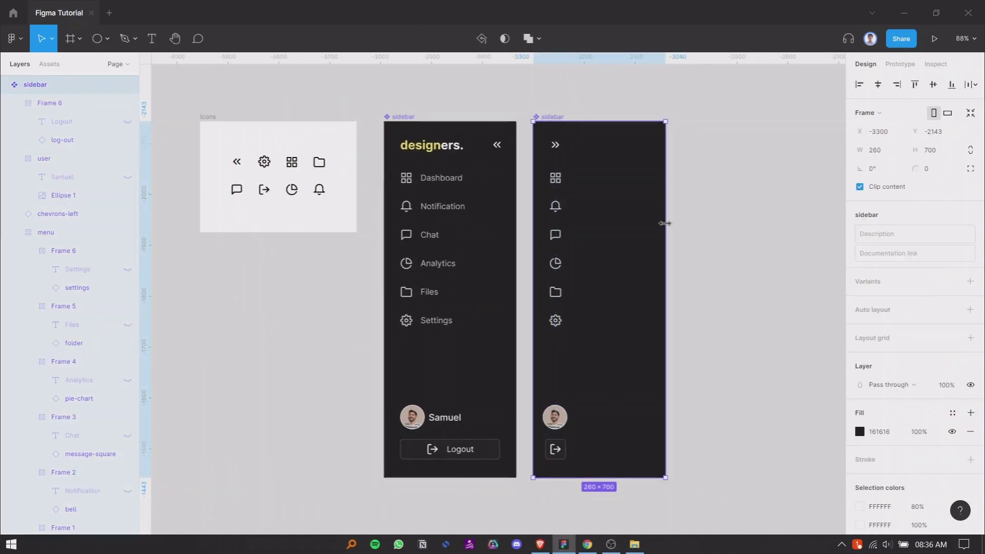
{"action": "left_click_drag", "start_coordinate": [664, 223], "coordinate": [580, 224]}
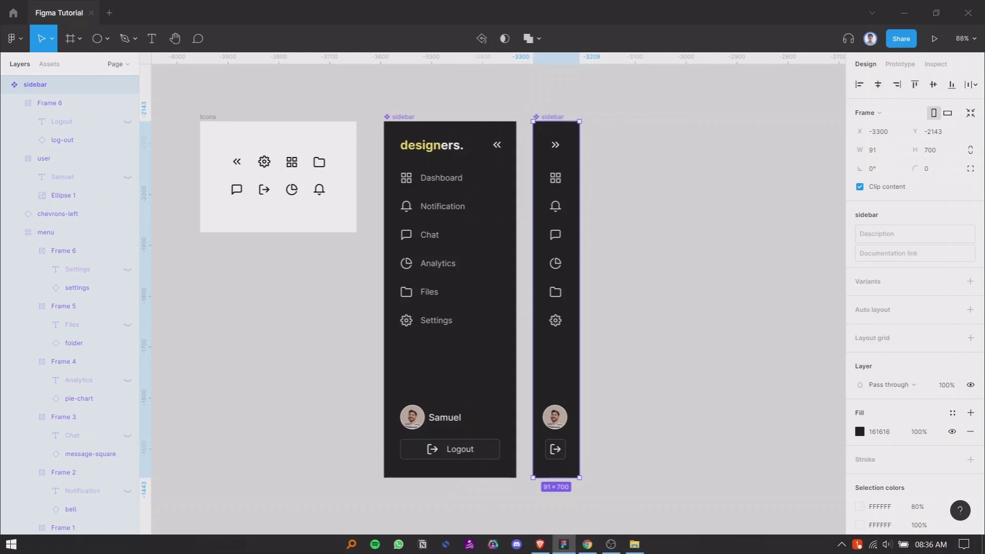
{"action": "key", "text": "alt+Tab"}
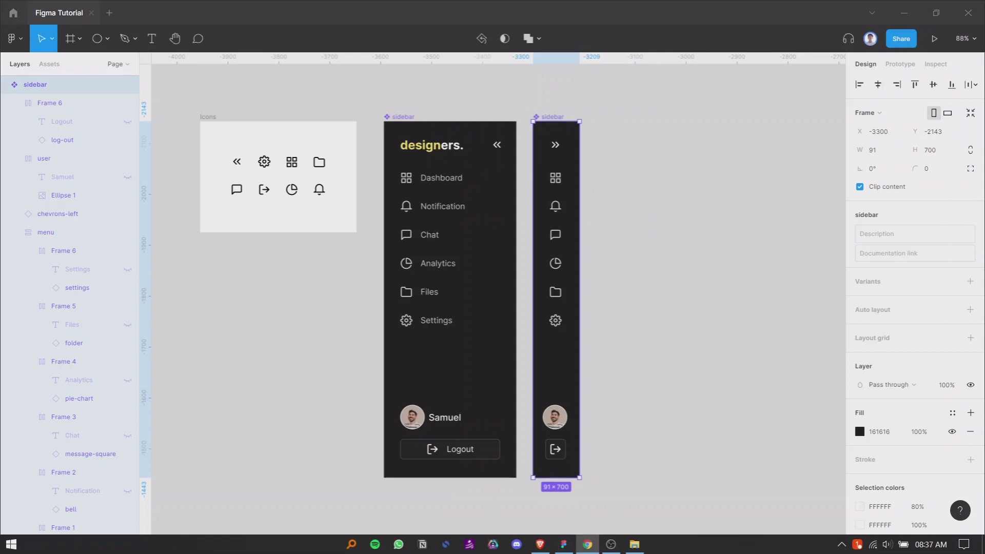
Set the icon-only sidebar's width to 64+24
{"action": "scroll", "coordinate": [585, 129], "scroll_direction": "up", "scroll_amount": 5}
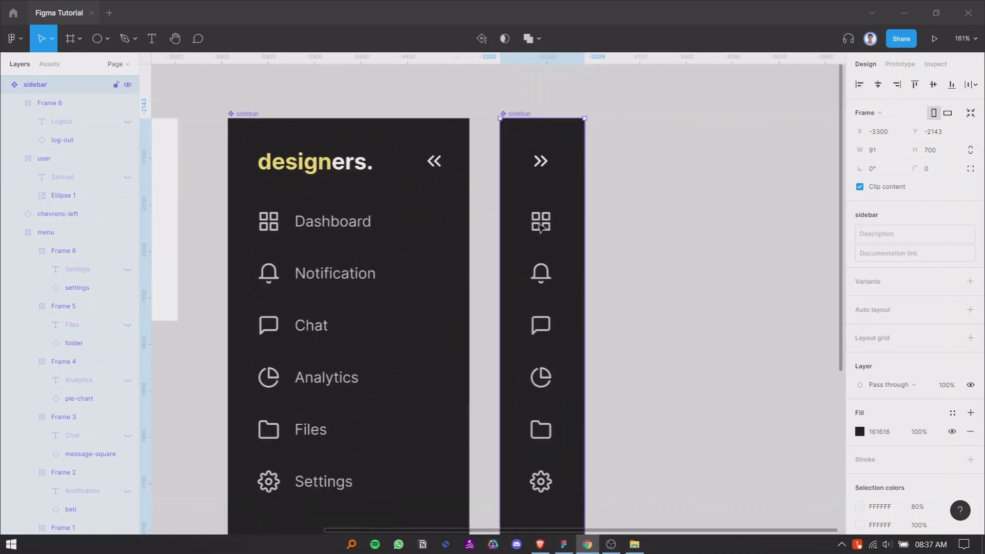
{"action": "left_click", "coordinate": [539, 226]}
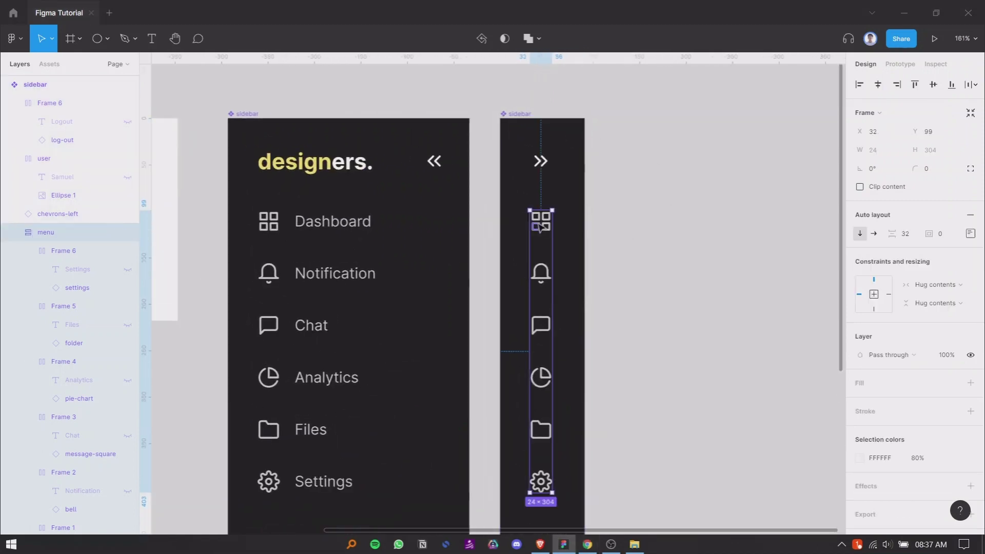
{"action": "scroll", "coordinate": [539, 226], "scroll_direction": "up", "scroll_amount": 3}
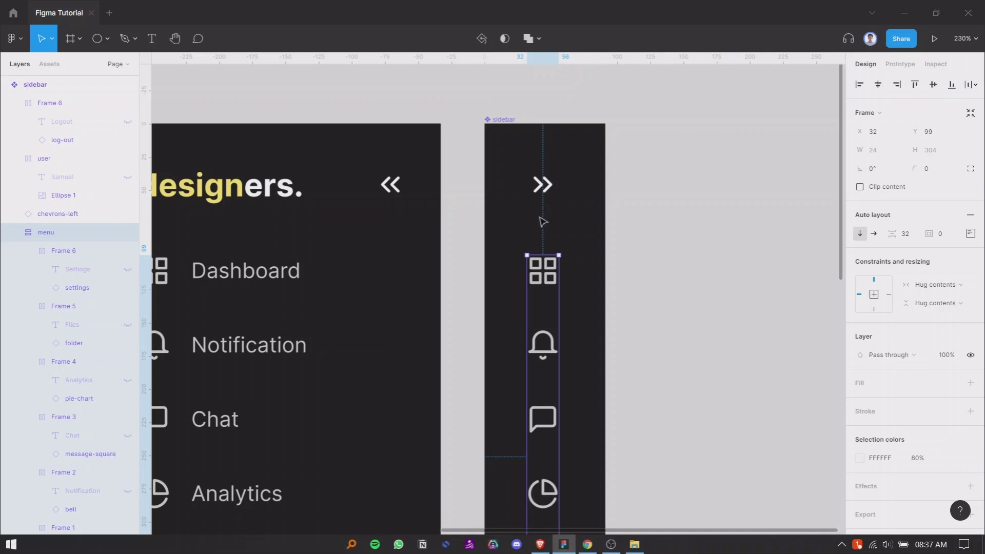
{"action": "left_click", "coordinate": [503, 120]}
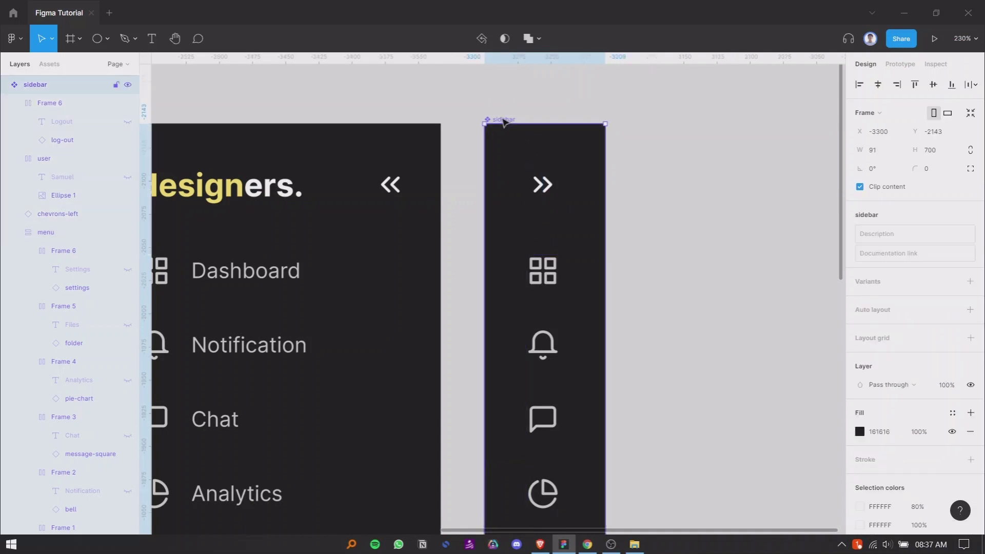
{"action": "left_click", "coordinate": [882, 153]}
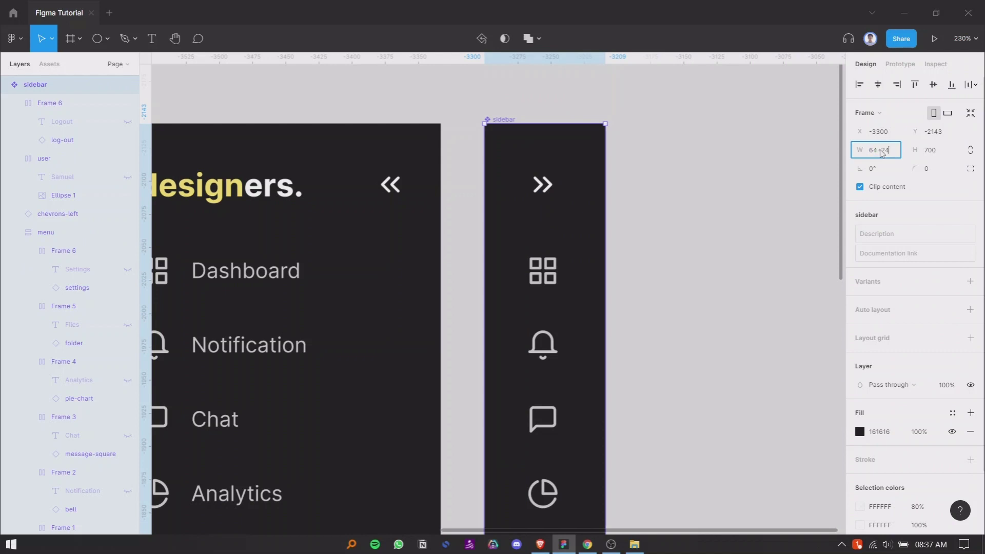
{"action": "key", "text": "Return"}
{"action": "left_click", "coordinate": [747, 253]}
{"action": "scroll", "coordinate": [595, 182], "scroll_direction": "down", "scroll_amount": 3}
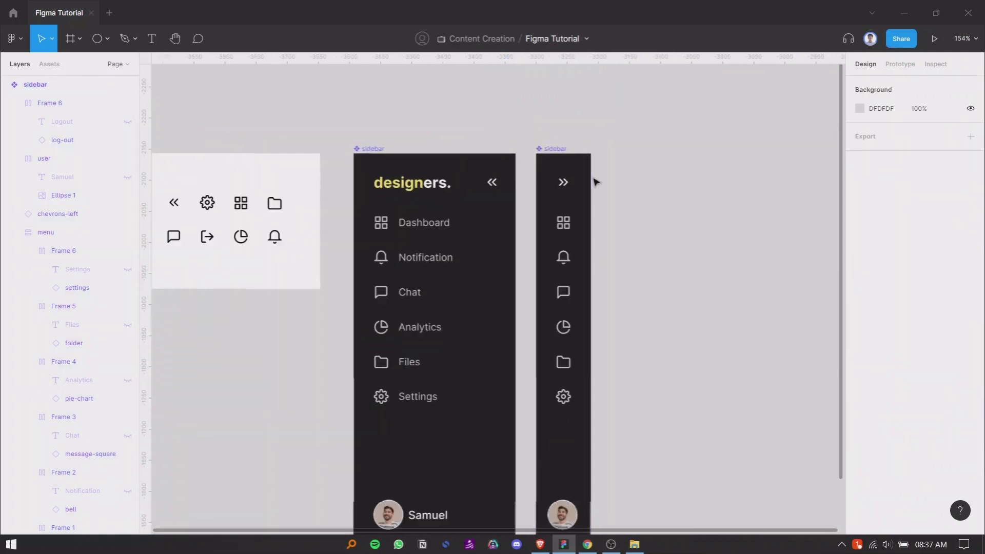
{"action": "scroll", "coordinate": [595, 182], "scroll_direction": "down", "scroll_amount": 4}
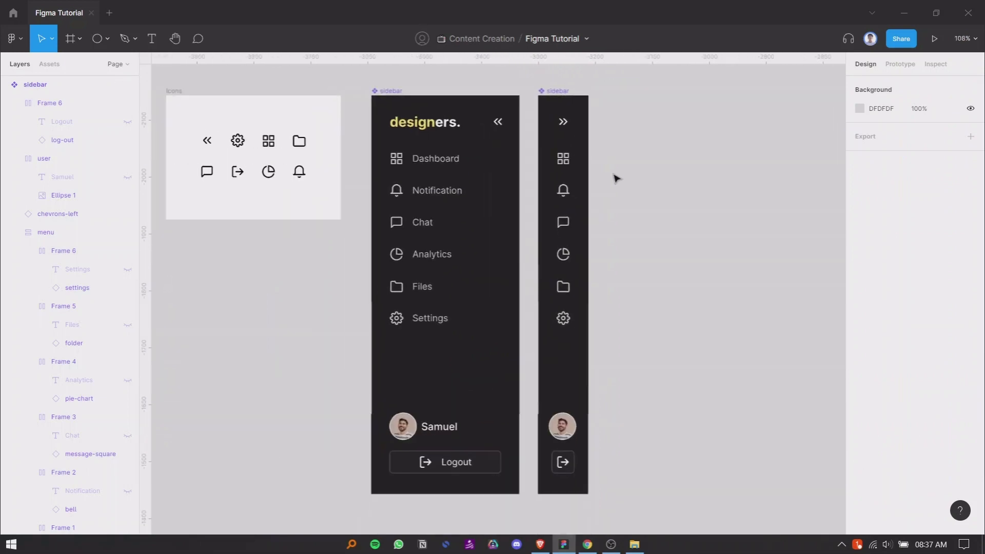
Combine the expanded and icon-only sidebars as variants and rename their variant property to State
{"action": "left_click_drag", "start_coordinate": [355, 80], "coordinate": [655, 523]}
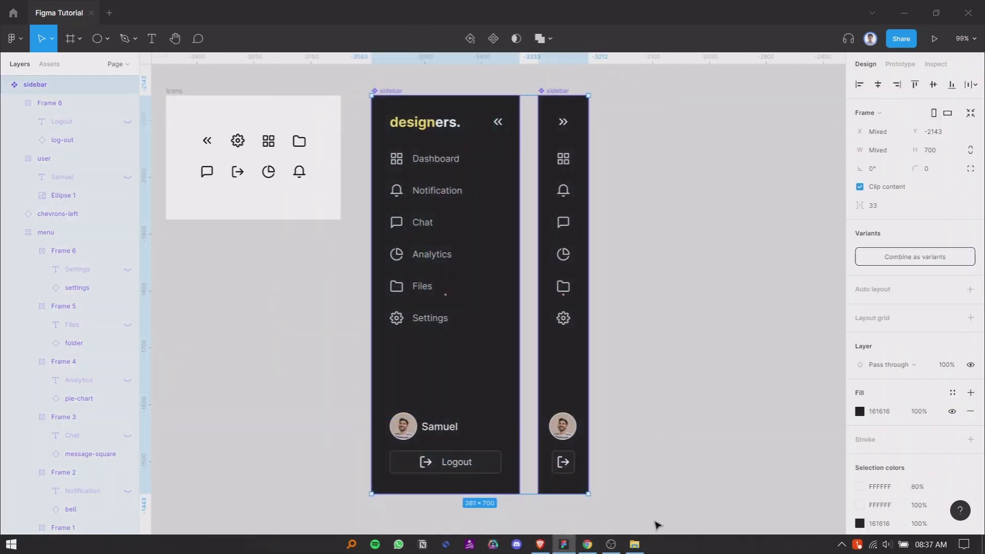
{"action": "left_click", "coordinate": [900, 263]}
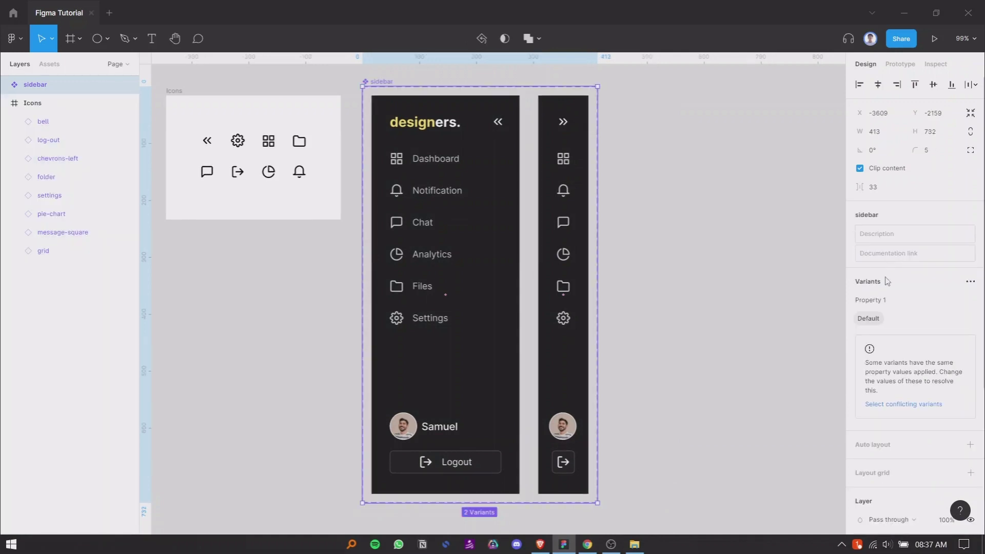
{"action": "double_click", "coordinate": [893, 301]}
{"action": "type", "text": "State"}
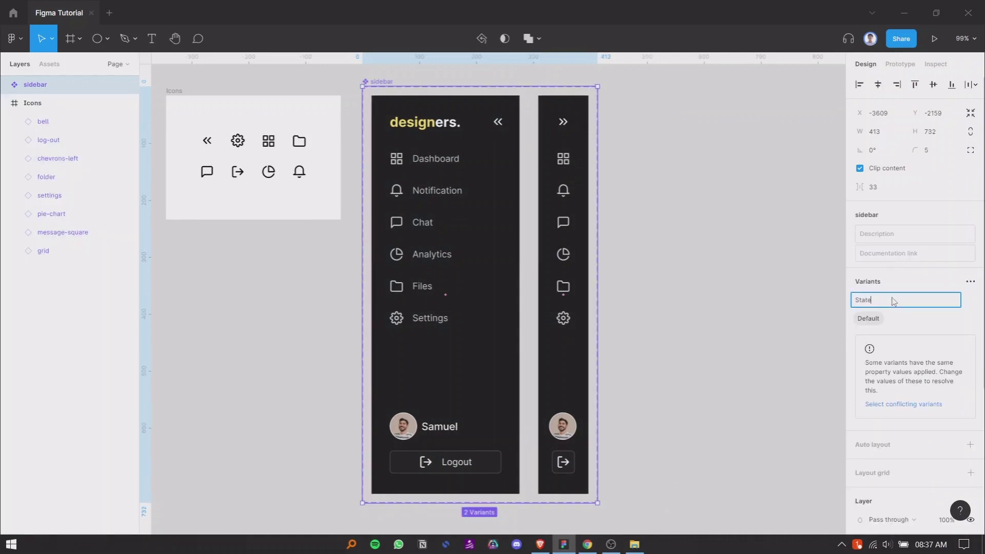
{"action": "left_click", "coordinate": [711, 298]}
Set the icon-only sidebar variant's State value to Collapsed
{"action": "left_click", "coordinate": [444, 255]}
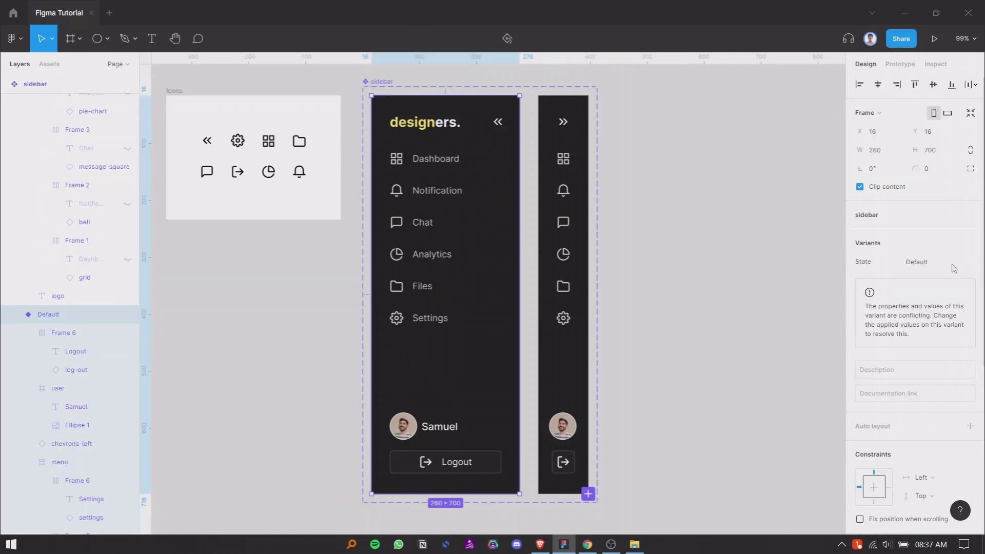
{"action": "left_click", "coordinate": [928, 263]}
{"action": "left_click", "coordinate": [662, 246]}
{"action": "left_click", "coordinate": [577, 239]}
{"action": "left_click", "coordinate": [919, 263]}
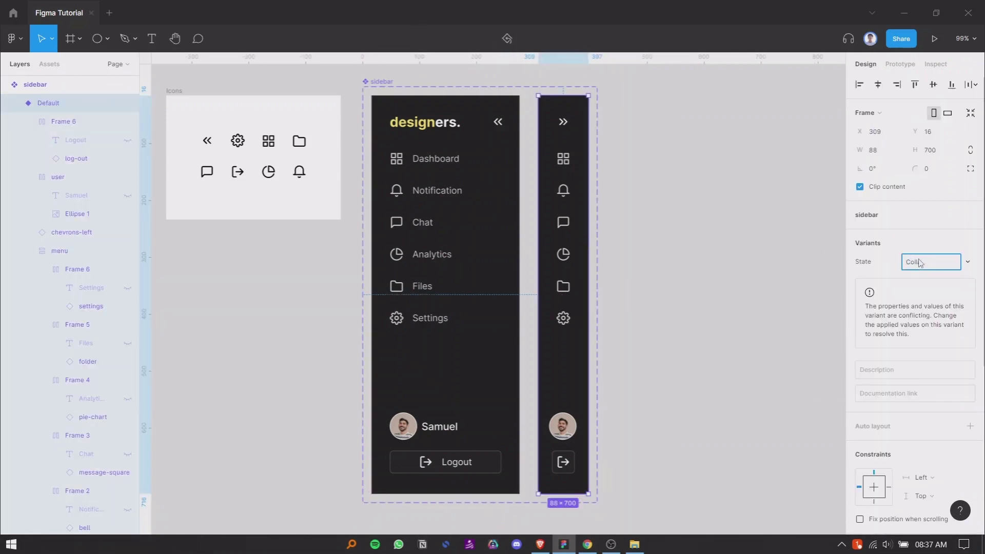
{"action": "left_click", "coordinate": [703, 327]}
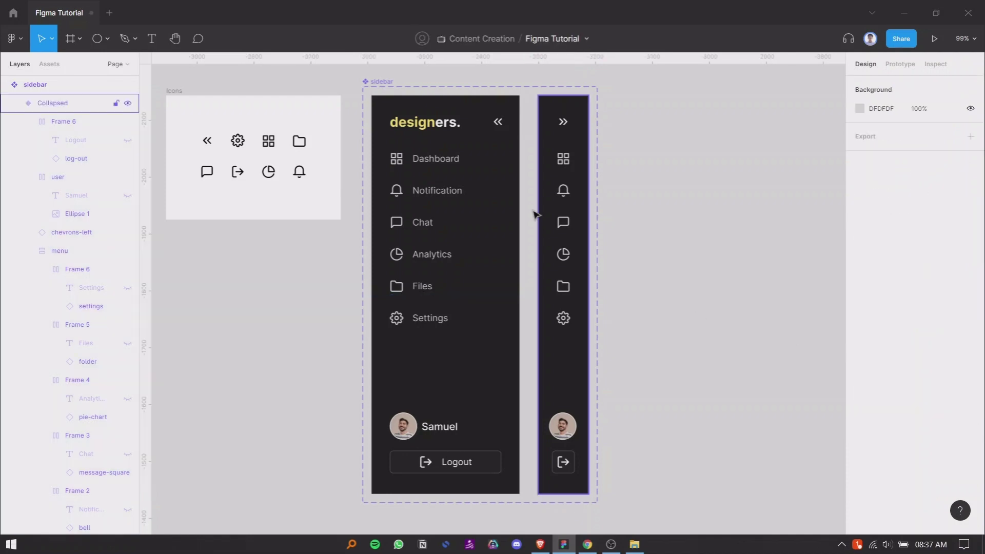
Link the double-chevron icon in the Default sidebar to the Collapsed variant with an on-click Change to interaction
{"action": "left_click", "coordinate": [476, 152]}
{"action": "scroll", "coordinate": [497, 113], "scroll_direction": "up", "scroll_amount": 5}
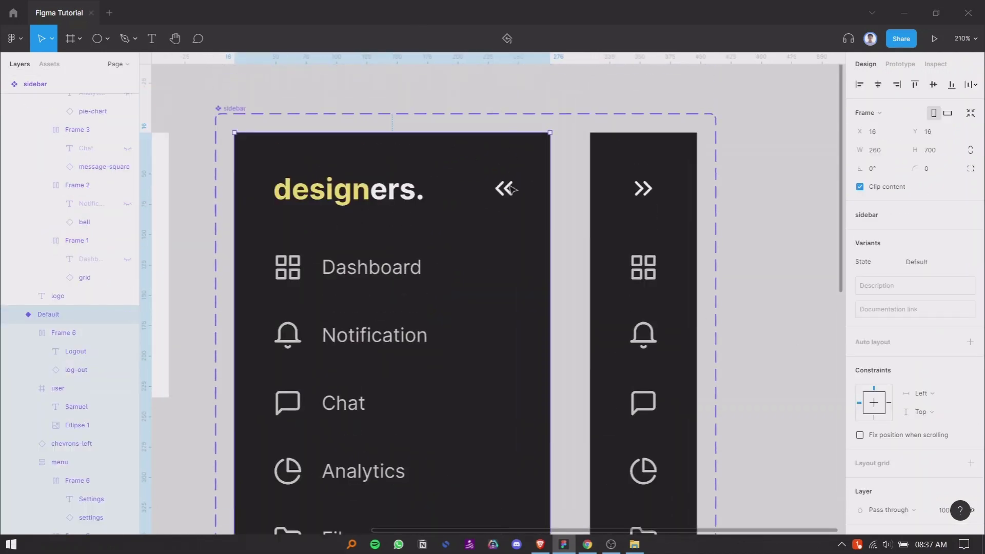
{"action": "left_click", "coordinate": [900, 64]}
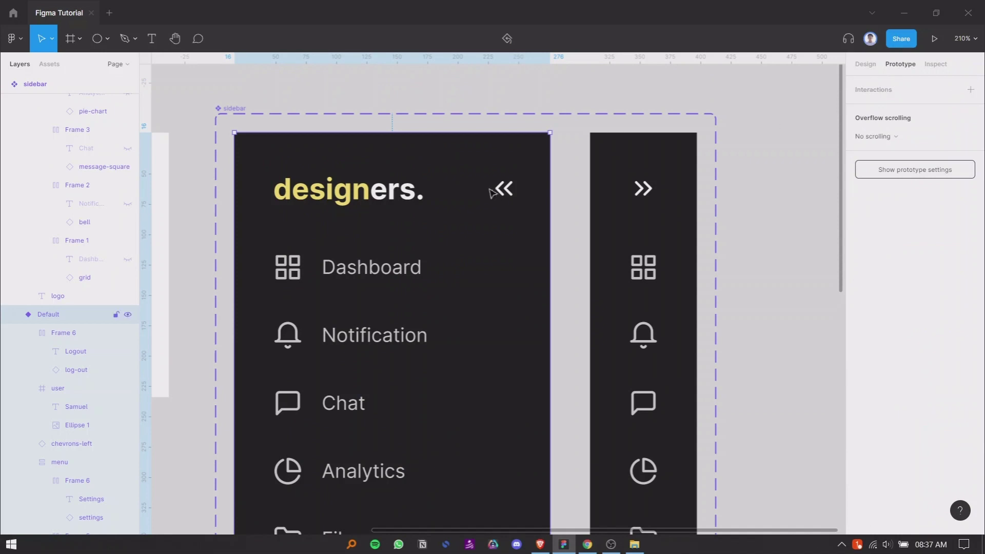
{"action": "left_click", "coordinate": [511, 188]}
{"action": "left_click_drag", "start_coordinate": [519, 188], "coordinate": [598, 199]}
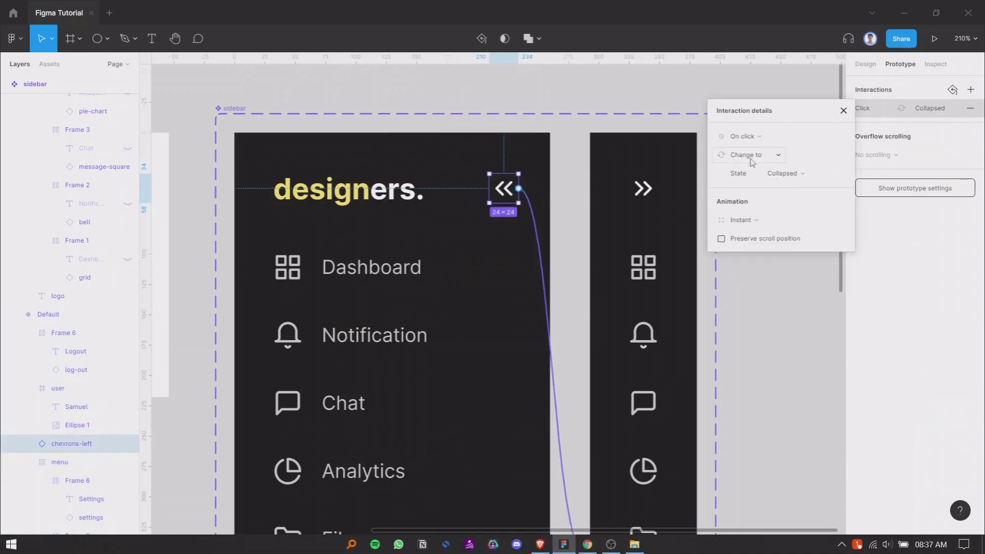
Animate the change to Collapsed with Smart animate, Linear easing and a duration of 400 ms
{"action": "left_click", "coordinate": [743, 220]}
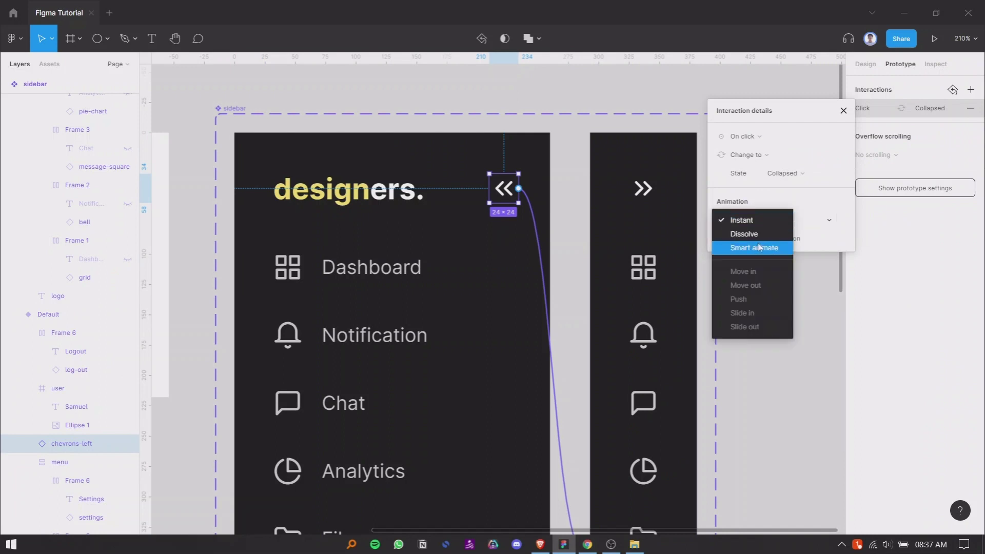
{"action": "left_click", "coordinate": [760, 248]}
{"action": "left_click", "coordinate": [805, 241]}
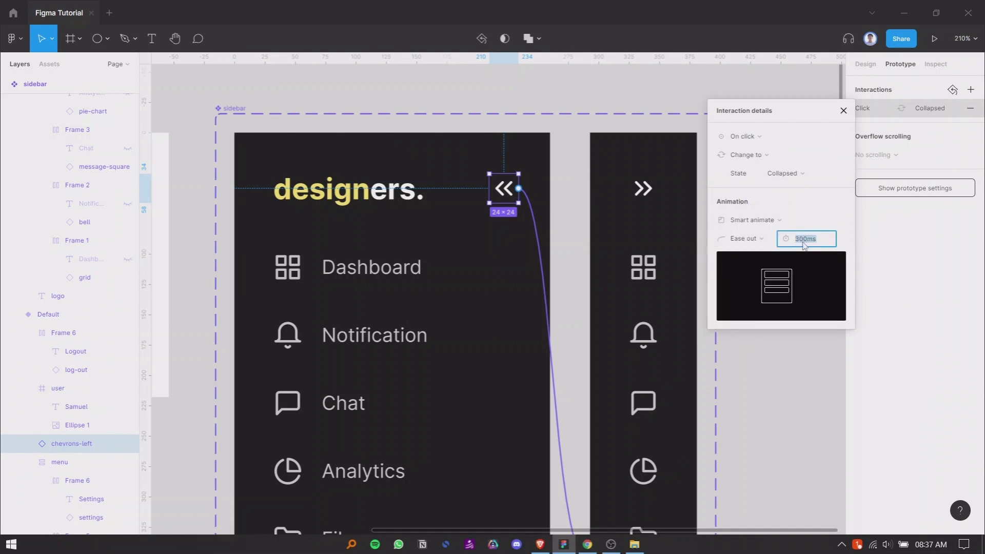
{"action": "key", "text": "Return"}
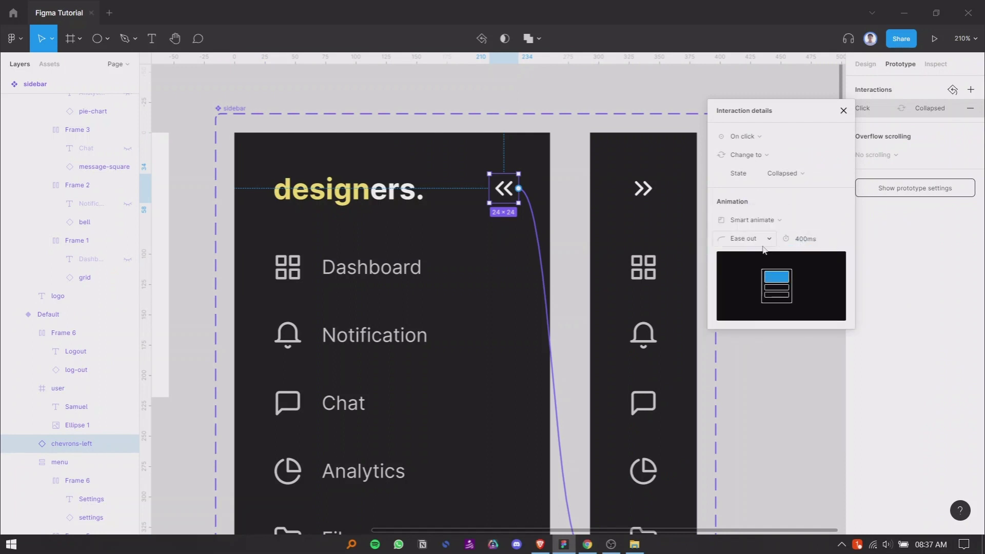
{"action": "left_click", "coordinate": [845, 117]}
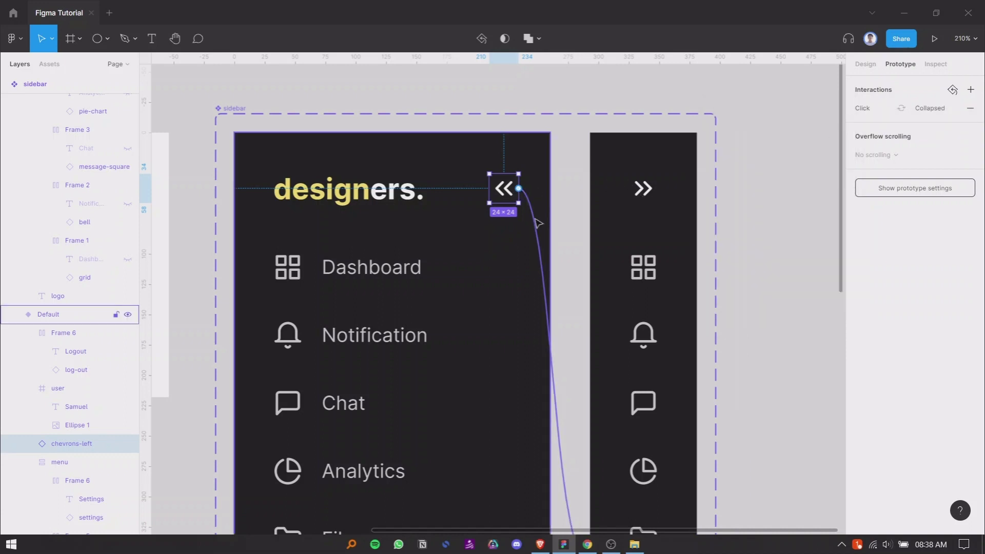
{"action": "left_click", "coordinate": [882, 107]}
{"action": "left_click", "coordinate": [754, 238]}
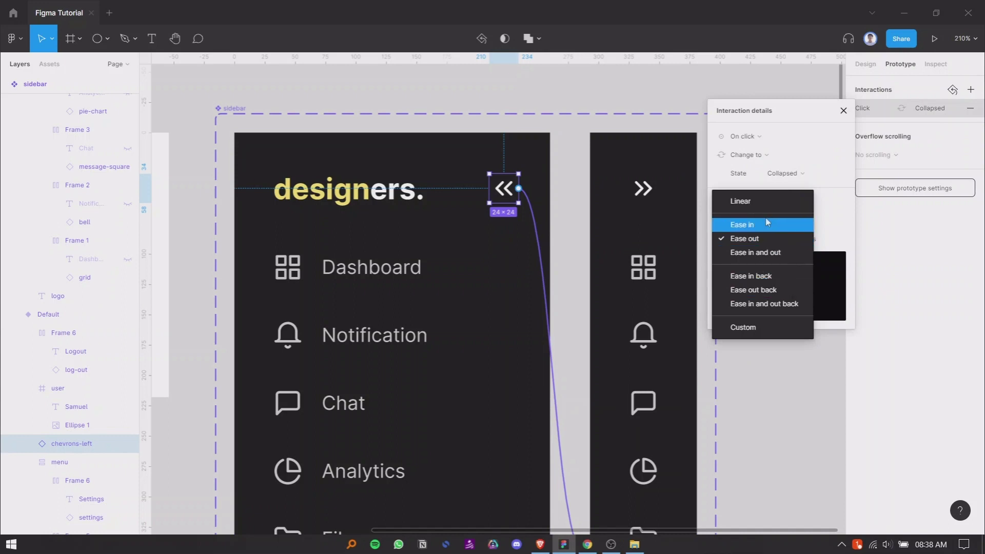
{"action": "left_click", "coordinate": [763, 201]}
{"action": "left_click", "coordinate": [843, 110]}
Link the Collapsed variant's double-chevron icon back to the Default variant on click, using Smart animate, Linear, 400 ms
{"action": "left_click", "coordinate": [656, 196]}
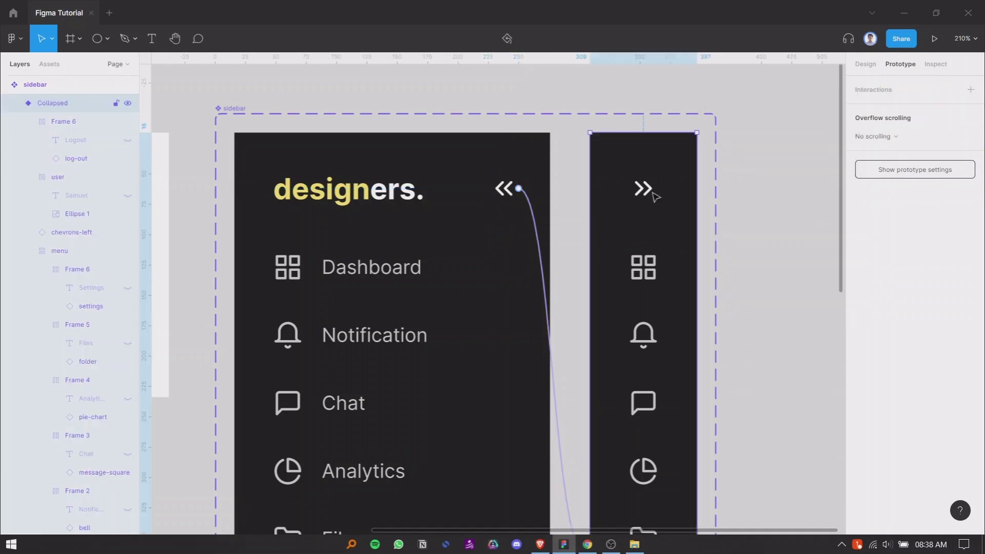
{"action": "left_click", "coordinate": [655, 197]}
{"action": "left_click_drag", "start_coordinate": [658, 188], "coordinate": [522, 267]}
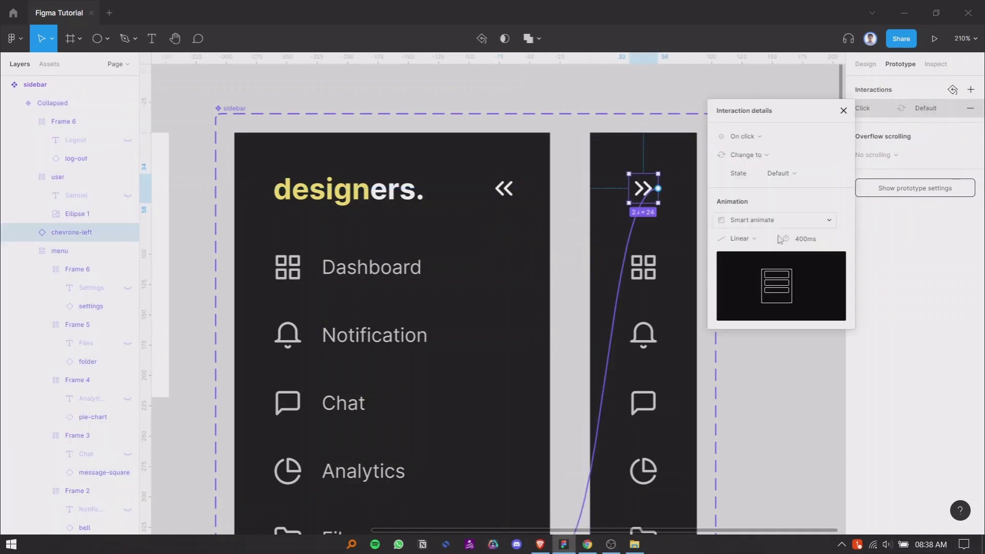
{"action": "left_click", "coordinate": [843, 110]}
{"action": "scroll", "coordinate": [754, 211], "scroll_direction": "down", "scroll_amount": 2}
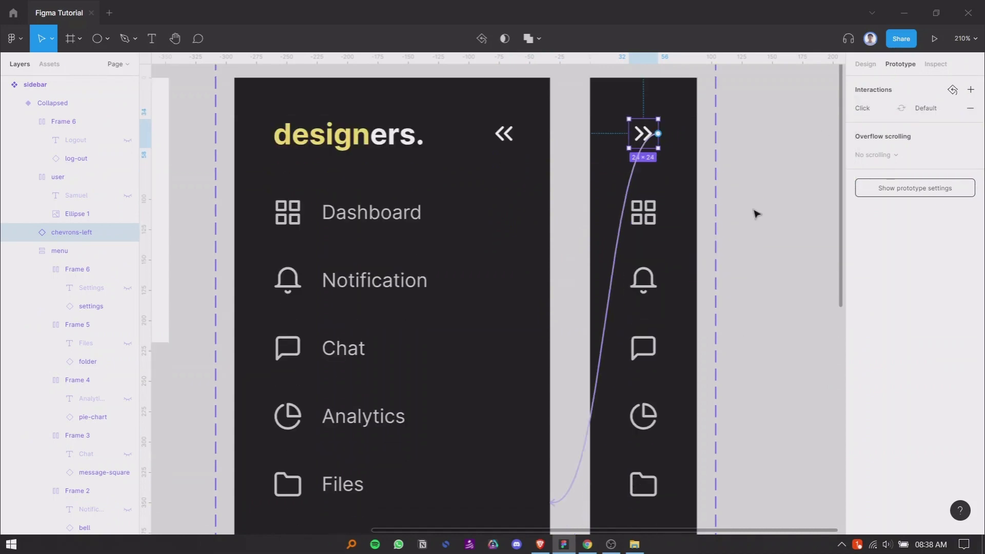
{"action": "left_click", "coordinate": [774, 205]}
Delete the Icons frame beside the sidebar component
{"action": "scroll", "coordinate": [521, 214], "scroll_direction": "down", "scroll_amount": 5}
{"action": "scroll", "coordinate": [522, 214], "scroll_direction": "down", "scroll_amount": 3}
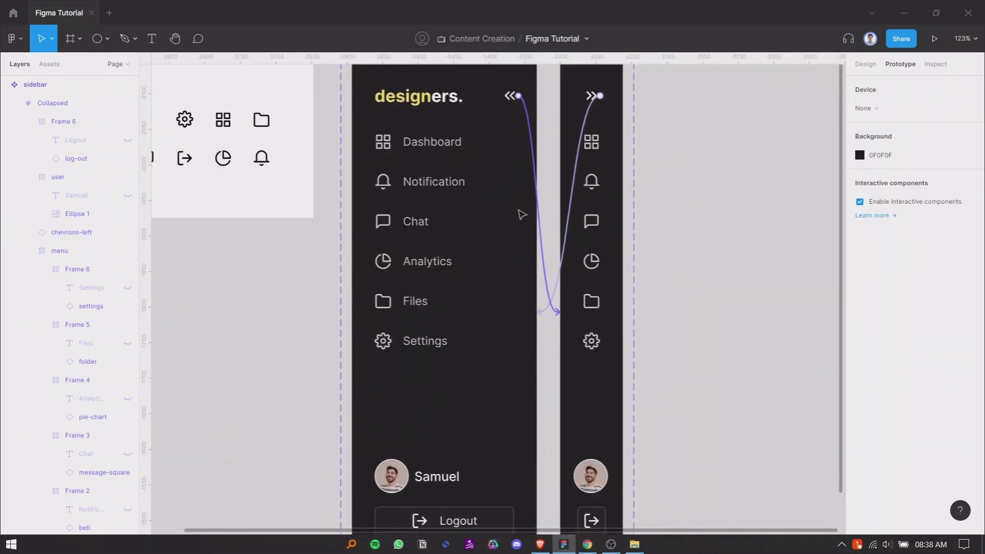
{"action": "scroll", "coordinate": [521, 214], "scroll_direction": "down", "scroll_amount": 1}
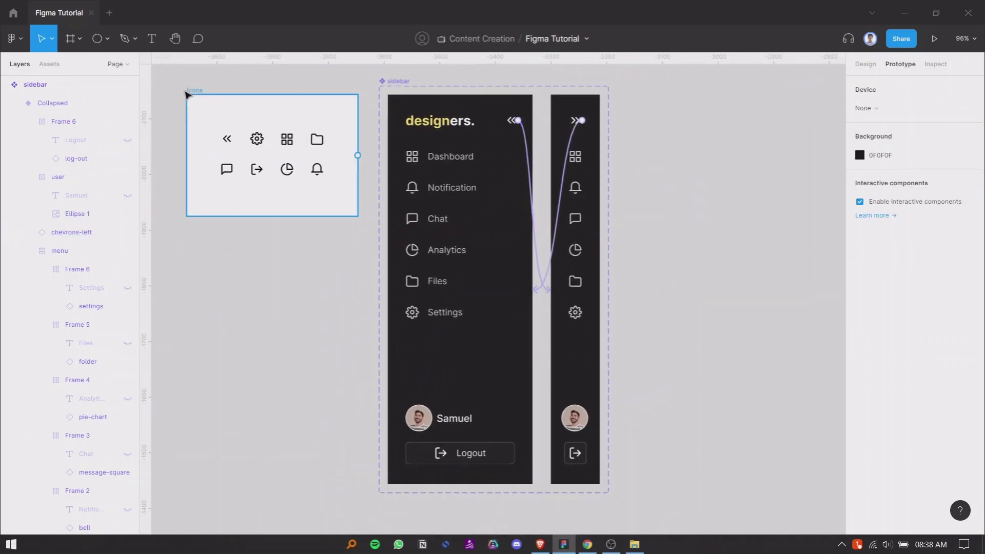
{"action": "left_click", "coordinate": [194, 91]}
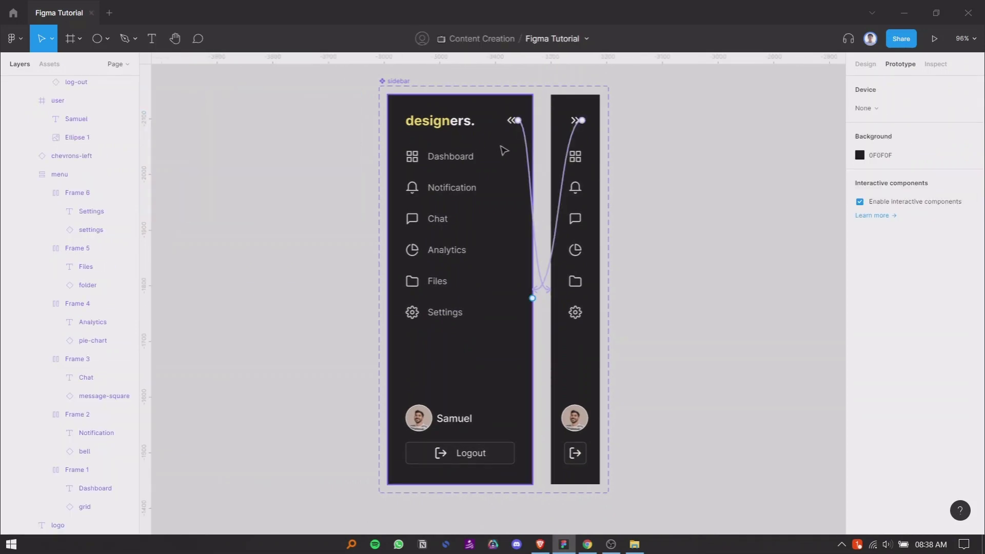
Try to present the Default sidebar variant as a prototype
{"action": "left_click", "coordinate": [409, 114]}
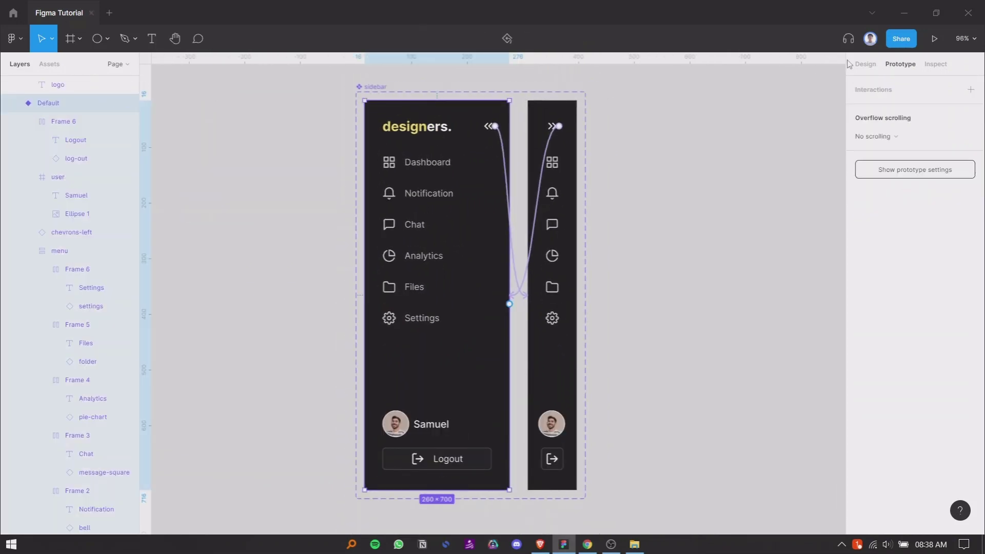
{"action": "left_click", "coordinate": [935, 39]}
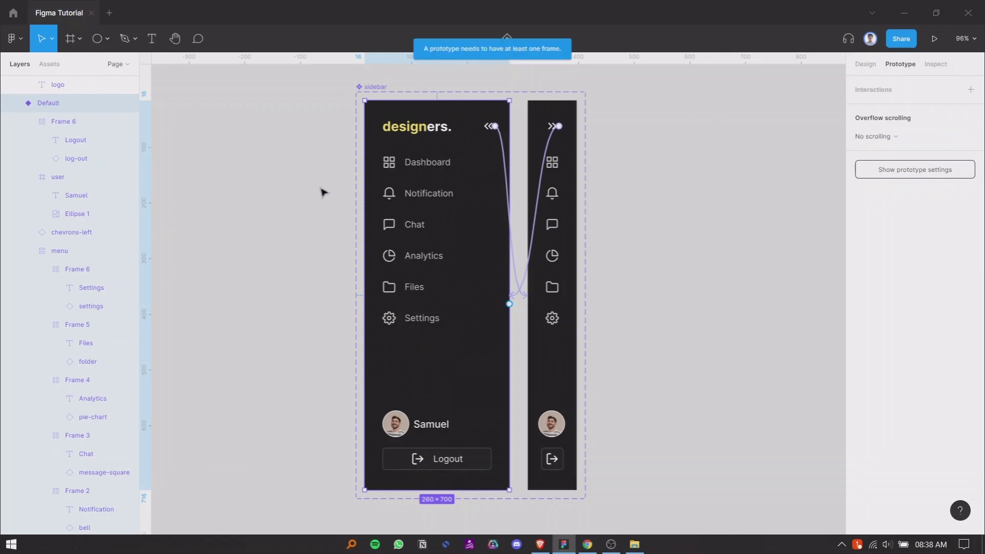
{"action": "scroll", "coordinate": [321, 192], "scroll_direction": "down", "scroll_amount": 4}
{"action": "scroll", "coordinate": [470, 177], "scroll_direction": "up", "scroll_amount": 4}
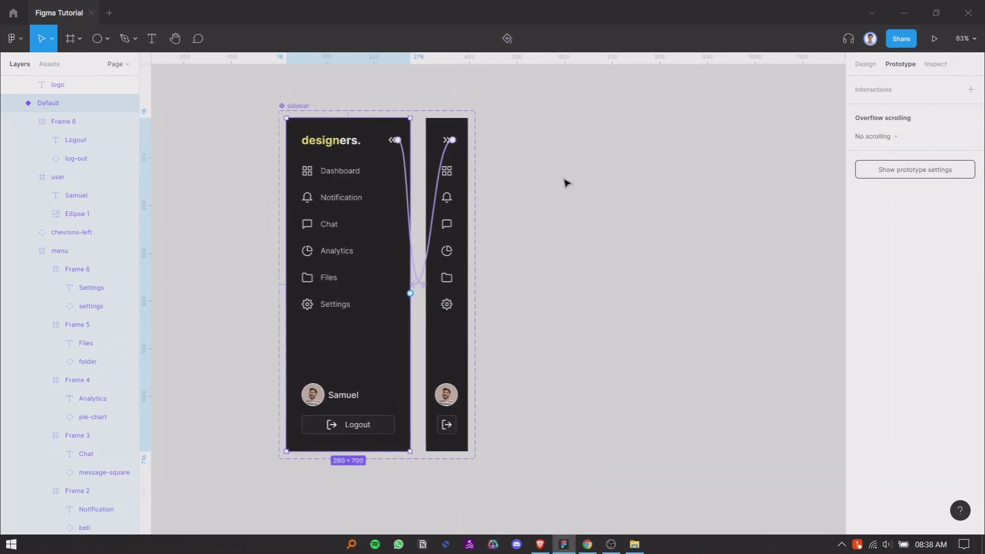
{"action": "left_click", "coordinate": [565, 183]}
Add a 1440 × 1024 Desktop preset frame and place it right of the sidebar component, level with its upper edge
{"action": "scroll", "coordinate": [497, 176], "scroll_direction": "down", "scroll_amount": 4}
{"action": "scroll", "coordinate": [390, 213], "scroll_direction": "up", "scroll_amount": 3}
{"action": "scroll", "coordinate": [503, 195], "scroll_direction": "up", "scroll_amount": 1}
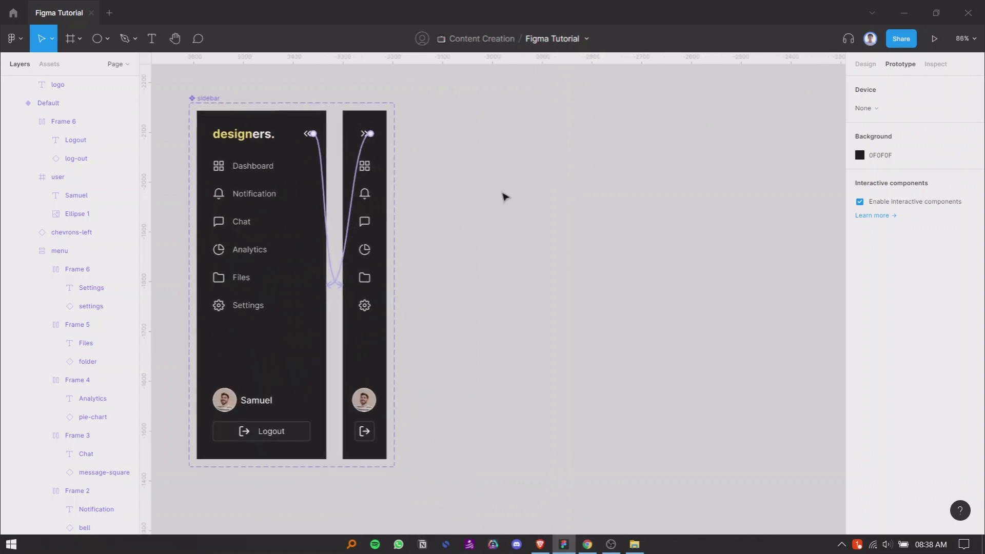
{"action": "left_click", "coordinate": [865, 65]}
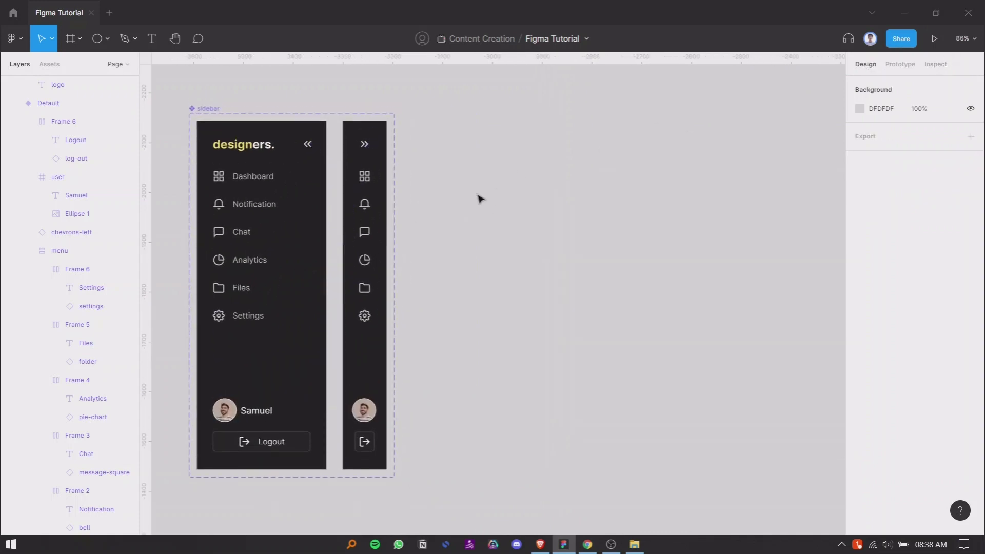
{"action": "scroll", "coordinate": [503, 197], "scroll_direction": "down", "scroll_amount": 1}
{"action": "left_click", "coordinate": [72, 39]}
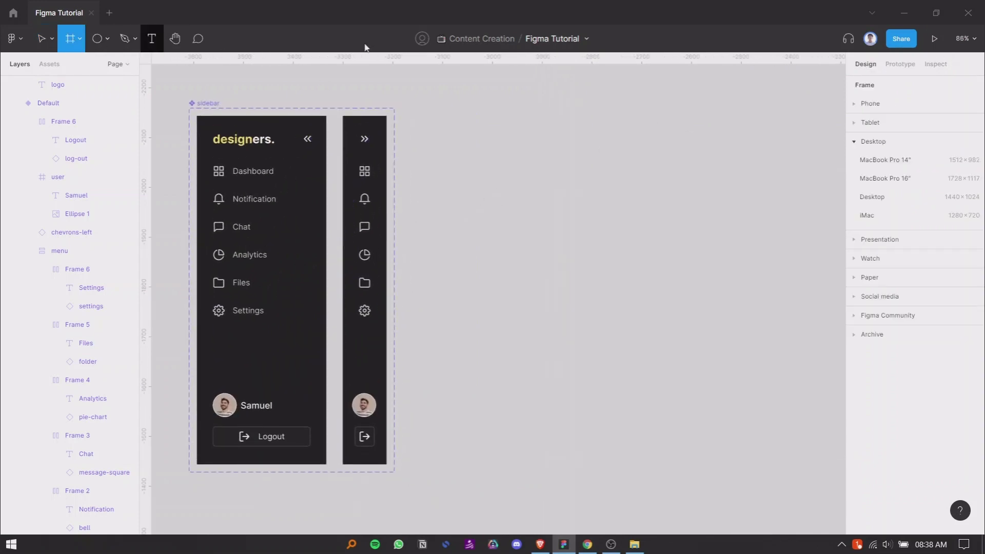
{"action": "left_click", "coordinate": [902, 202]}
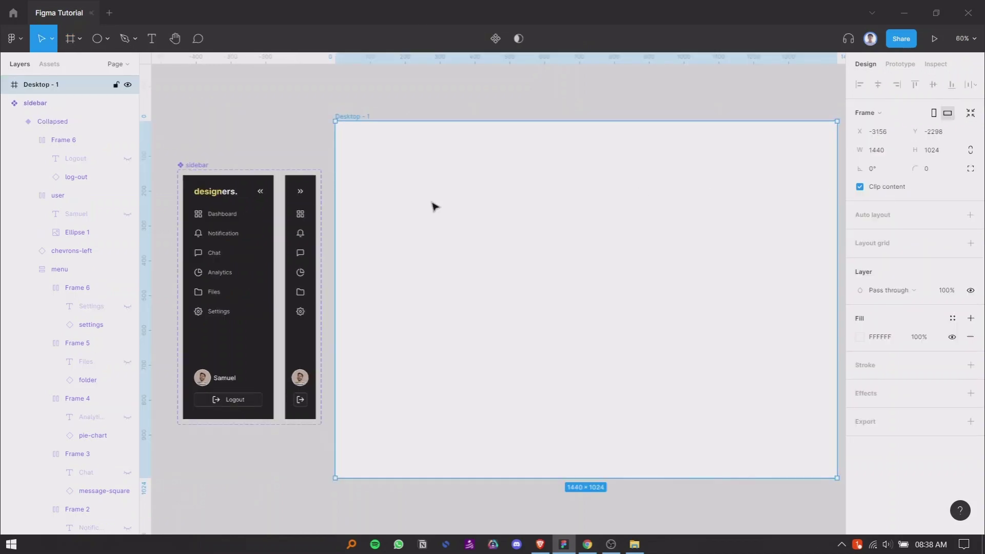
{"action": "scroll", "coordinate": [480, 215], "scroll_direction": "down", "scroll_amount": 2}
{"action": "left_click_drag", "start_coordinate": [487, 239], "coordinate": [492, 236]}
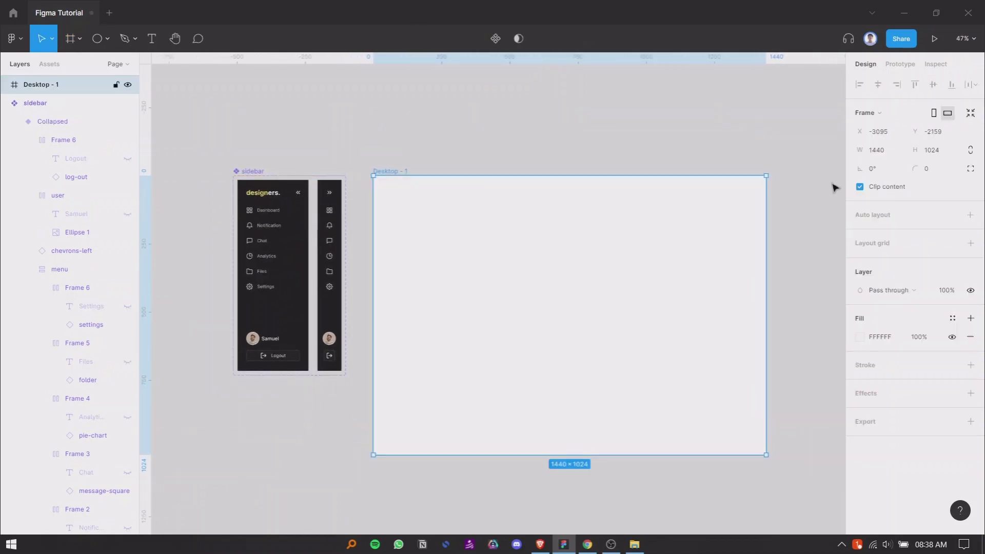
Set the height of the Desktop - 1 frame to 700
{"action": "left_click", "coordinate": [941, 154]}
{"action": "type", "text": "700"}
{"action": "key", "text": "Return"}
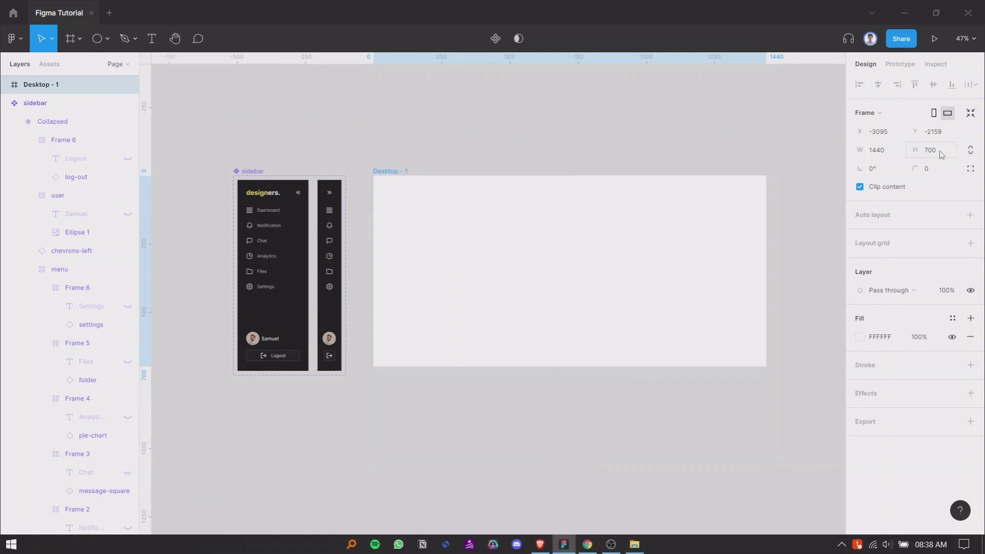
{"action": "scroll", "coordinate": [479, 231], "scroll_direction": "up", "scroll_amount": 1}
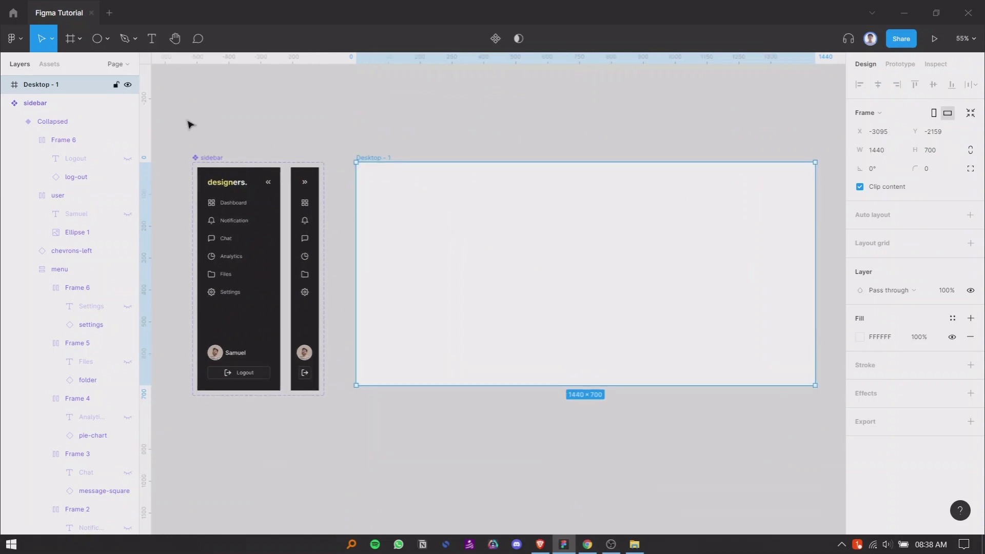
Insert an instance of the local sidebar component into the Desktop - 1 frame
{"action": "left_click", "coordinate": [247, 227]}
{"action": "left_click", "coordinate": [365, 114]}
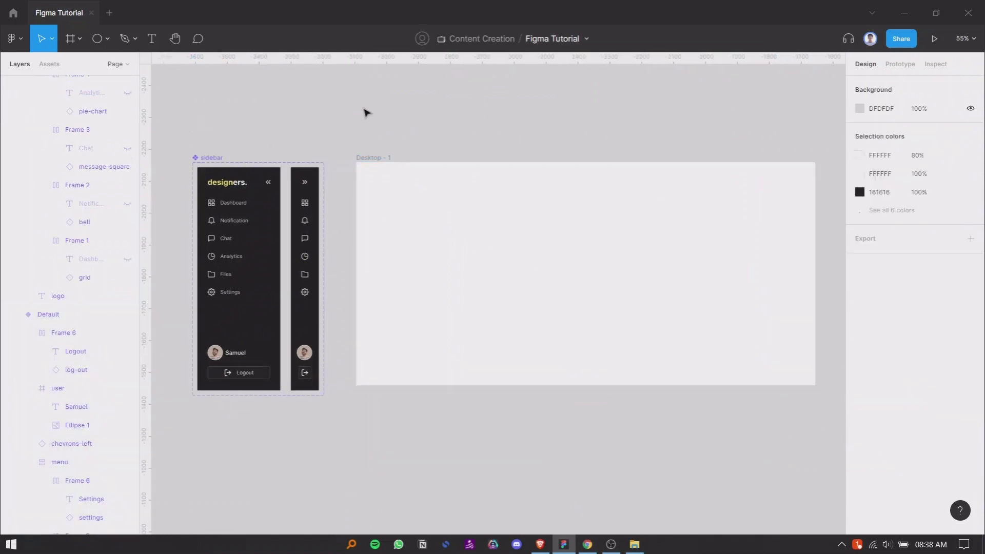
{"action": "left_click", "coordinate": [43, 64]}
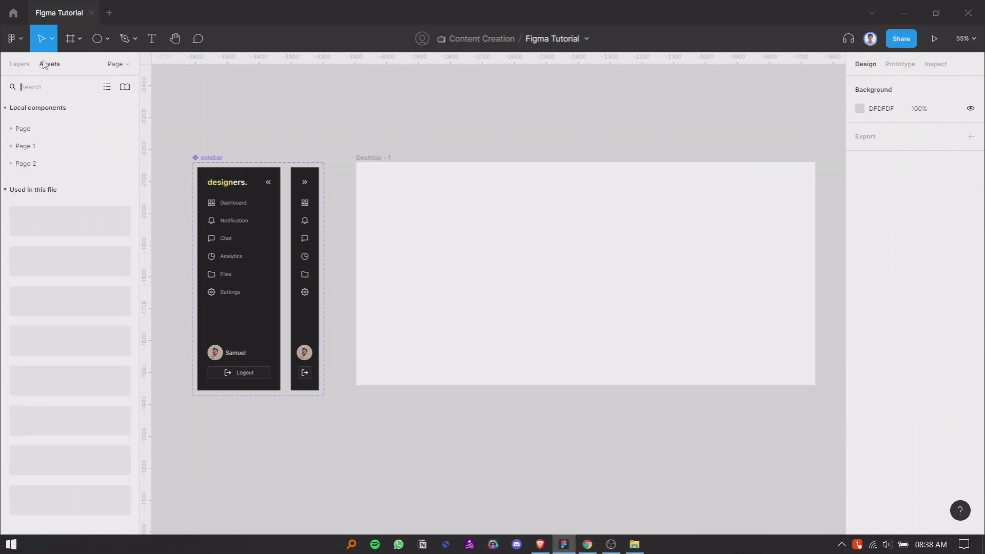
{"action": "left_click", "coordinate": [5, 190]}
{"action": "left_click", "coordinate": [10, 131]}
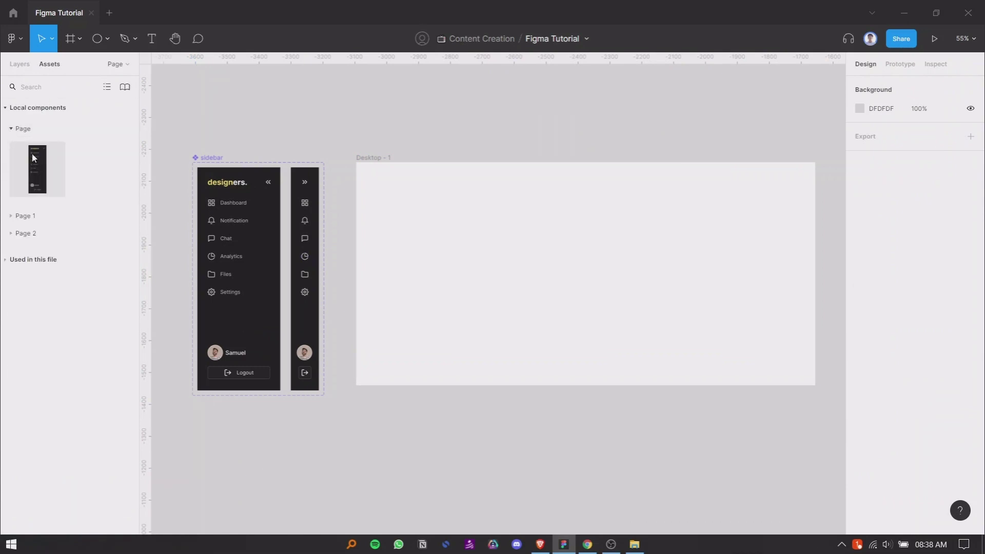
{"action": "left_click_drag", "start_coordinate": [36, 164], "coordinate": [406, 233]}
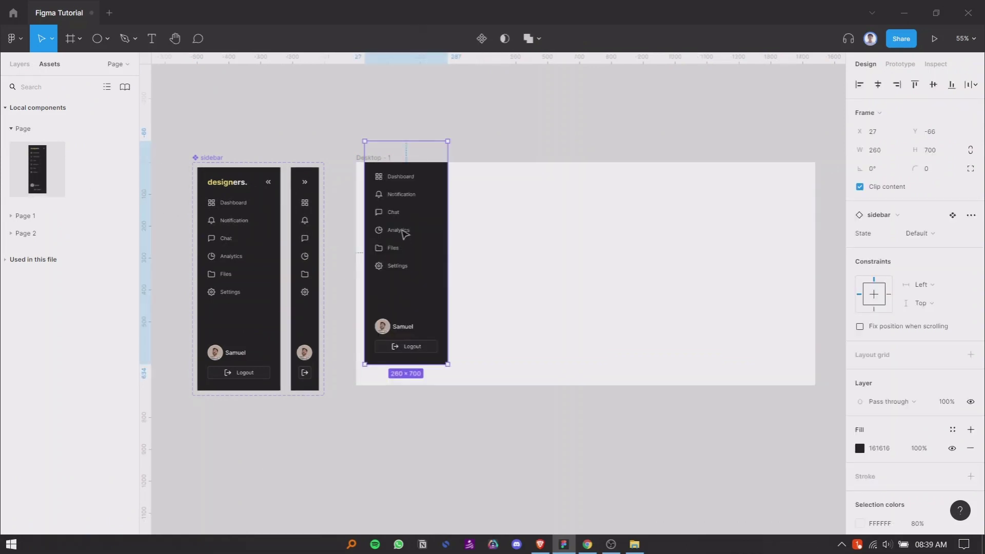
Align the sidebar instance to the left and top edges of the Desktop - 1 frame
{"action": "left_click", "coordinate": [859, 85]}
{"action": "left_click", "coordinate": [914, 85]}
{"action": "left_click", "coordinate": [535, 225]}
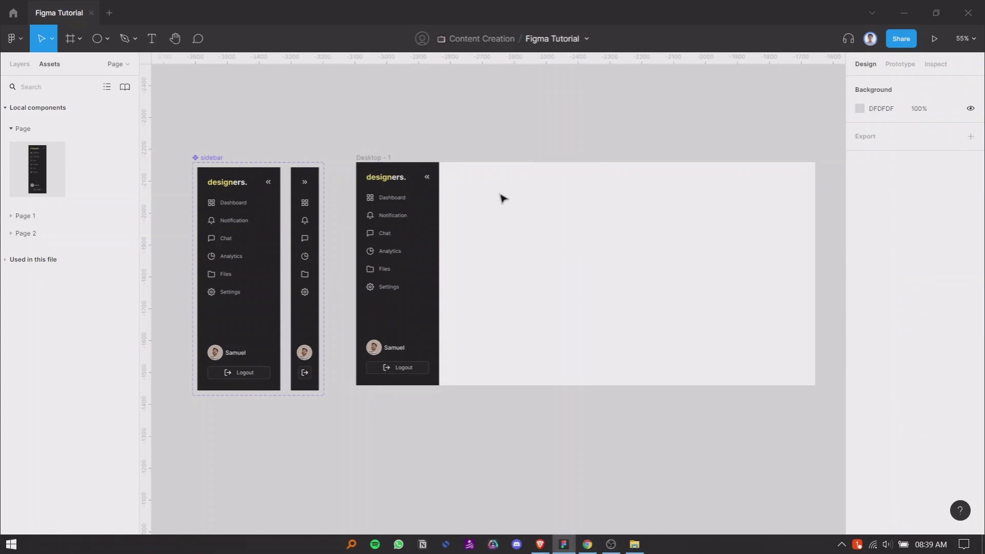
Draw a content frame inside the Desktop - 1 frame and size it to 1180 × 700, filling the empty area beside the sidebar
{"action": "left_click", "coordinate": [80, 39]}
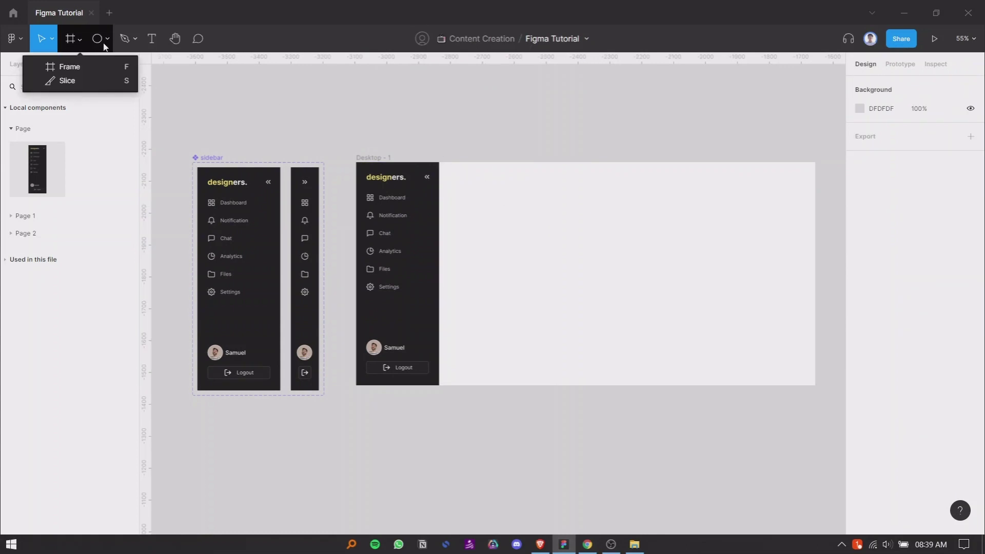
{"action": "left_click", "coordinate": [108, 40]}
{"action": "left_click", "coordinate": [72, 40]}
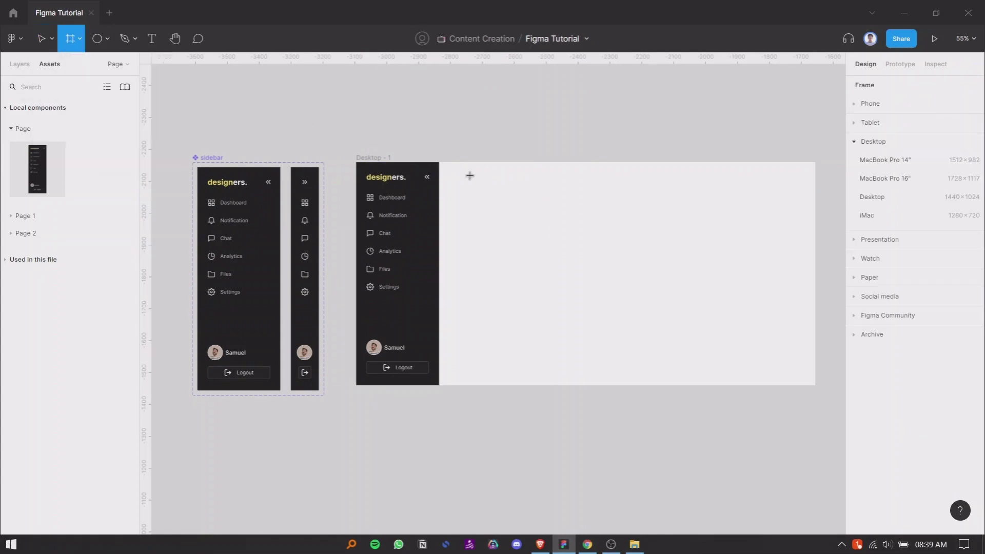
{"action": "mouse_move", "coordinate": [457, 171]}
{"action": "left_mouse_down"}
{"action": "mouse_move", "coordinate": [483, 248]}
{"action": "mouse_move", "coordinate": [540, 324]}
{"action": "left_mouse_up"}
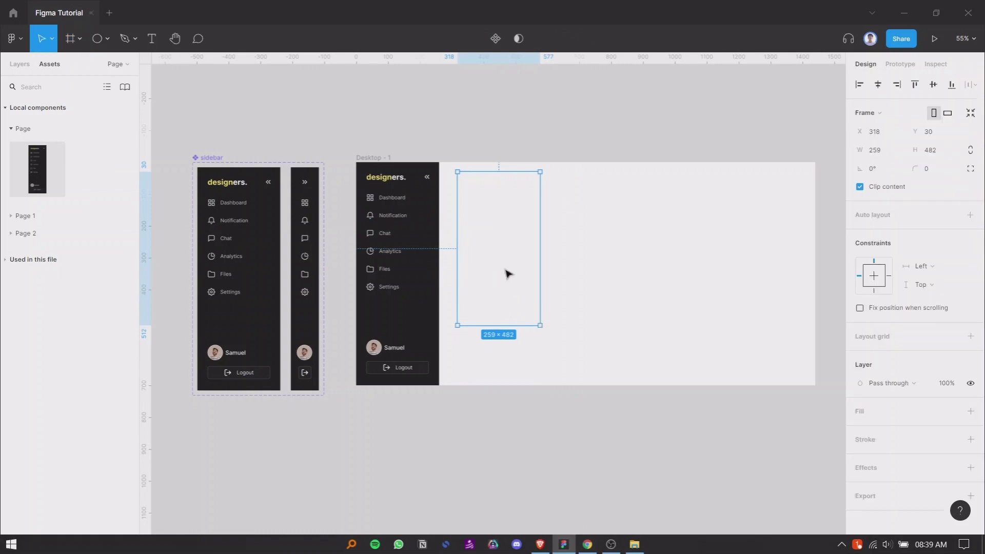
{"action": "left_click_drag", "start_coordinate": [509, 274], "coordinate": [815, 305]}
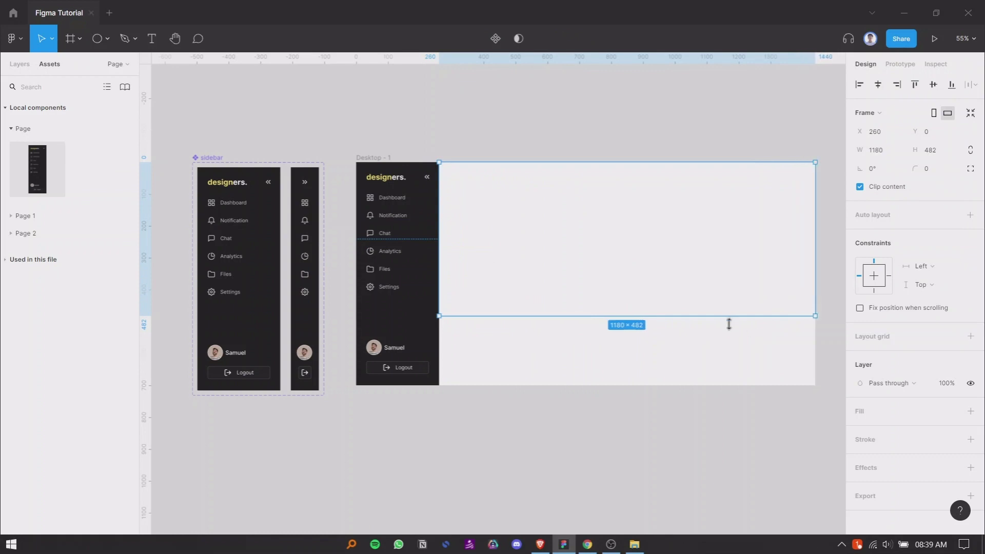
{"action": "left_click_drag", "start_coordinate": [729, 324], "coordinate": [736, 383]}
{"action": "left_click", "coordinate": [594, 414]}
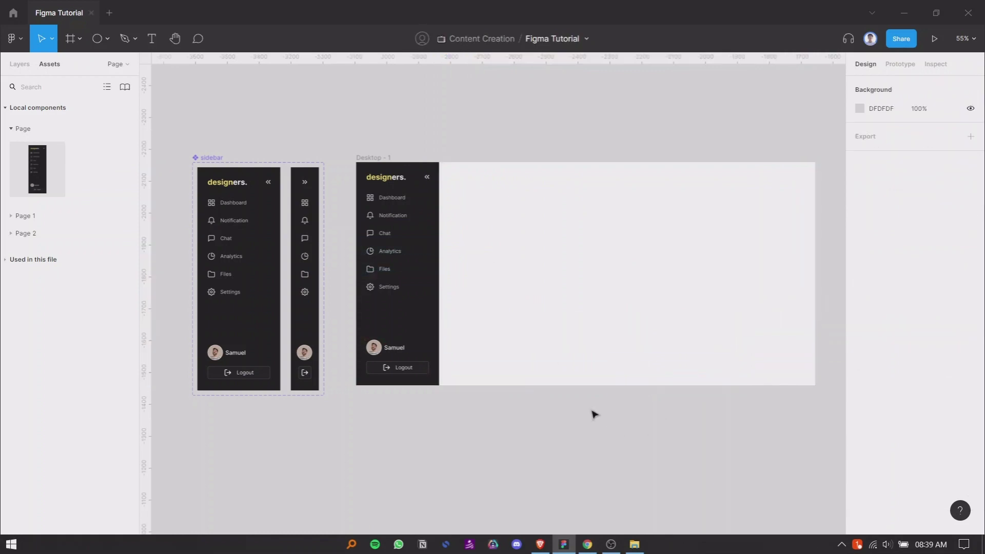
Add horizontal auto layout to the Desktop - 1 frame and set the inner content frame's width to Fill container
{"action": "left_click", "coordinate": [375, 158]}
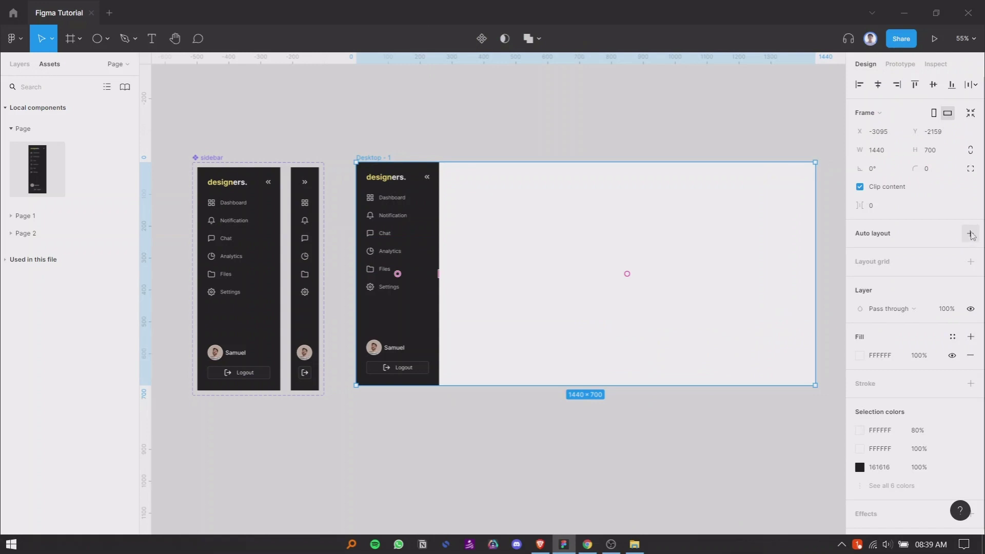
{"action": "left_click", "coordinate": [969, 233]}
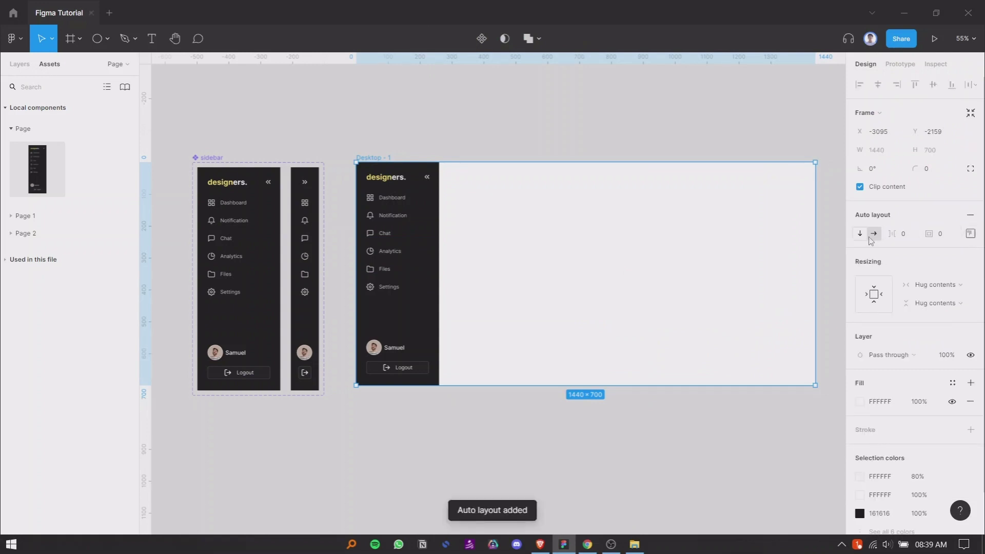
{"action": "left_click", "coordinate": [605, 220]}
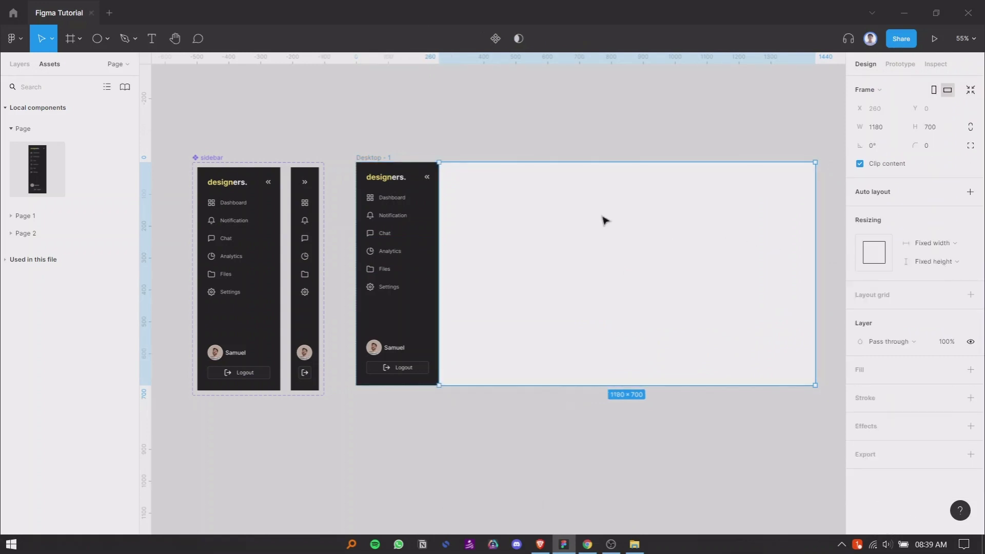
{"action": "left_click", "coordinate": [431, 211]}
{"action": "left_click", "coordinate": [549, 216]}
{"action": "left_click", "coordinate": [954, 243]}
{"action": "left_click", "coordinate": [935, 258]}
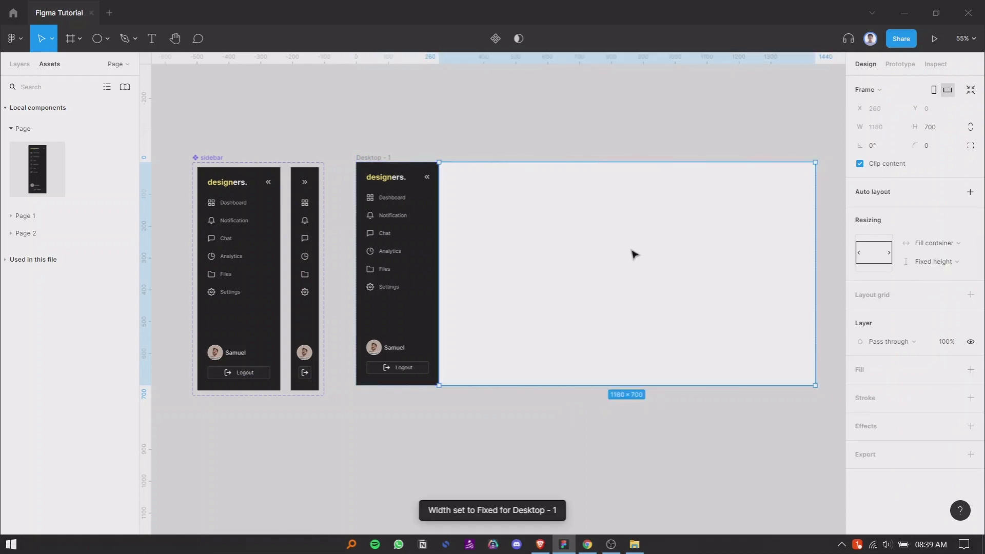
Run the Unsplash plugin on the content frame and search for abstract images
{"action": "right_click", "coordinate": [632, 251]}
{"action": "mouse_move", "coordinate": [682, 443]}
{"action": "scroll", "coordinate": [805, 416], "scroll_direction": "down", "scroll_amount": 10}
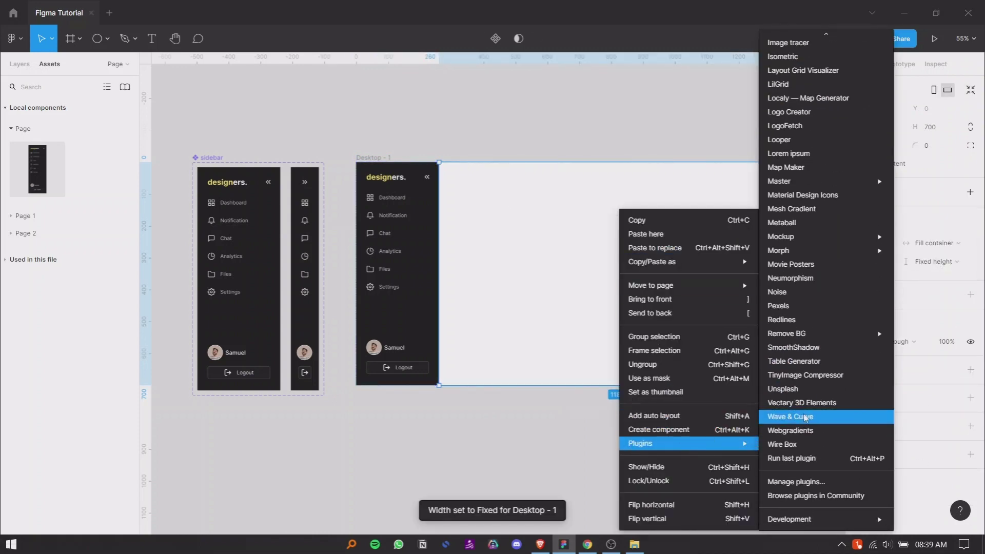
{"action": "left_click", "coordinate": [804, 391]}
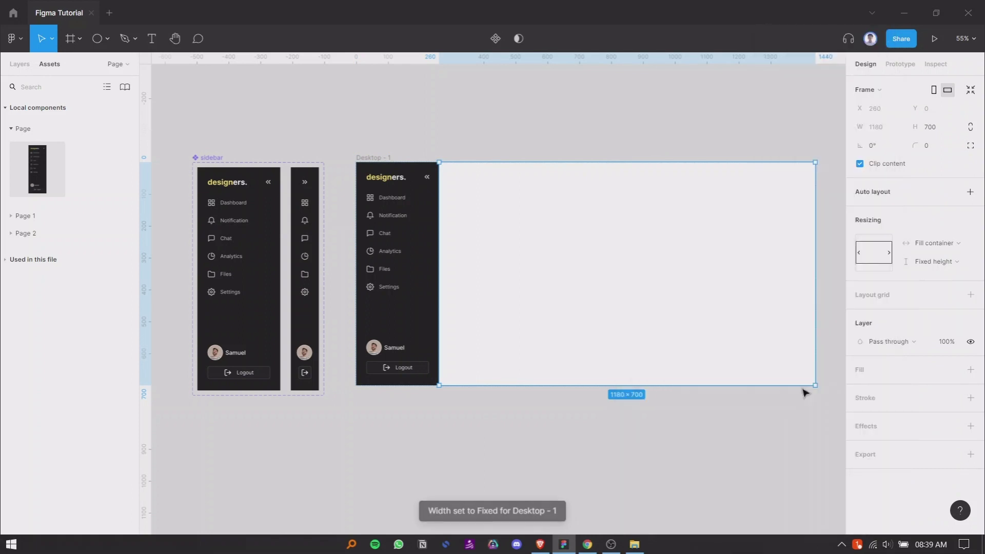
{"action": "scroll", "coordinate": [761, 236], "scroll_direction": "up", "scroll_amount": 3}
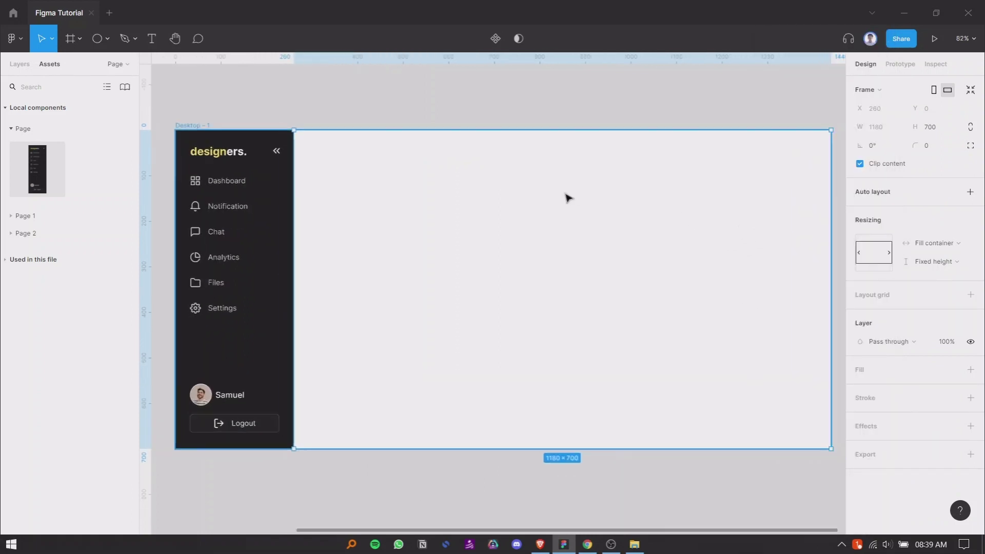
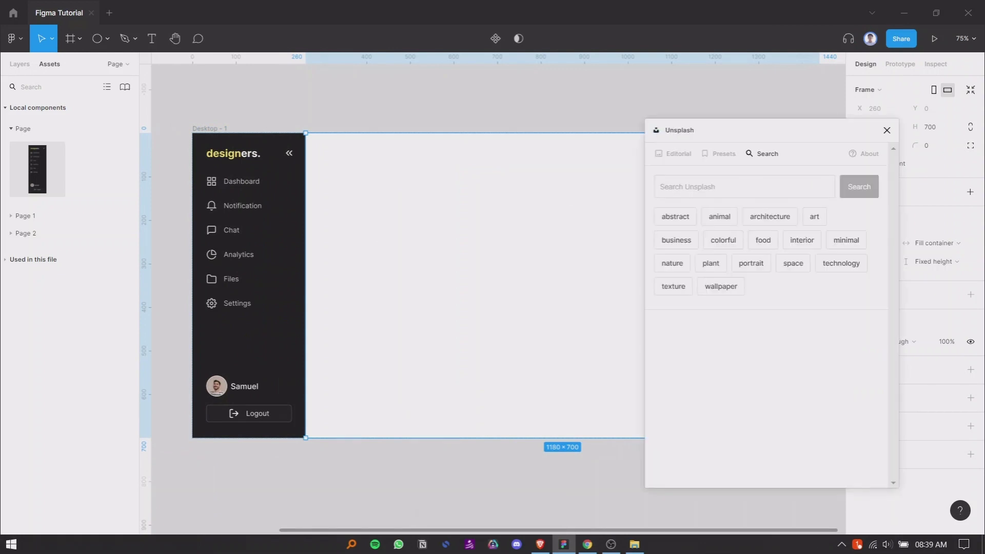
{"action": "key", "text": "alt+Tab"}
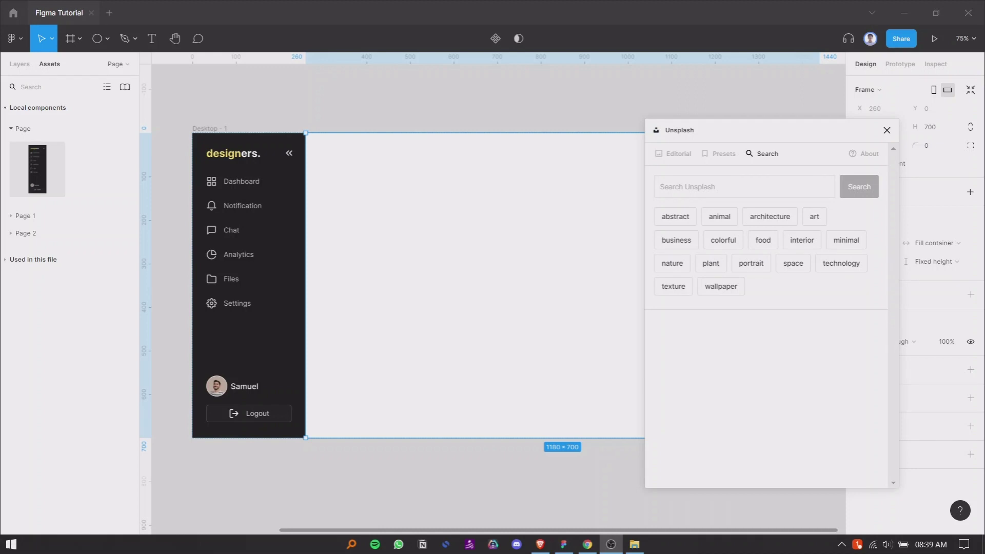
{"action": "key", "text": "alt+Tab"}
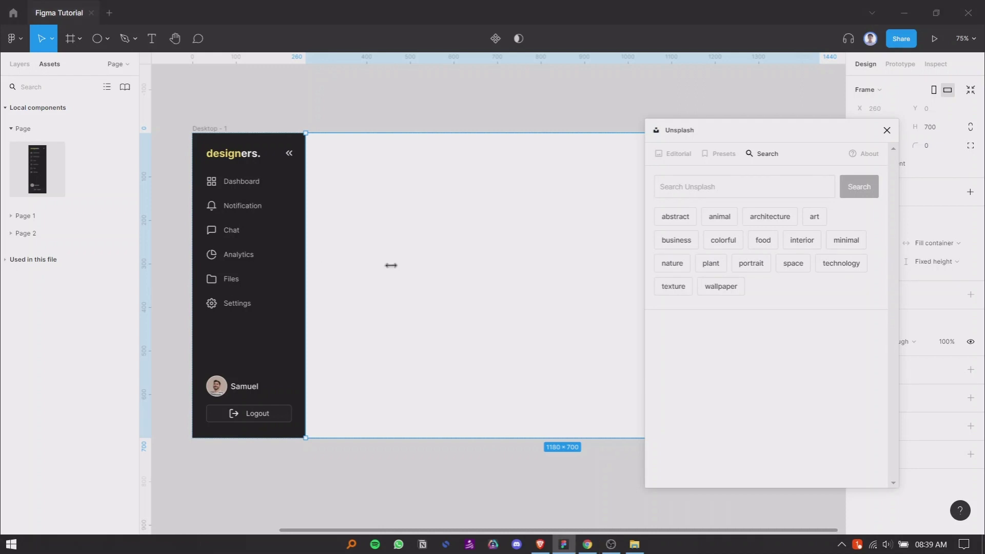
{"action": "left_click", "coordinate": [714, 186]}
{"action": "left_click", "coordinate": [675, 216]}
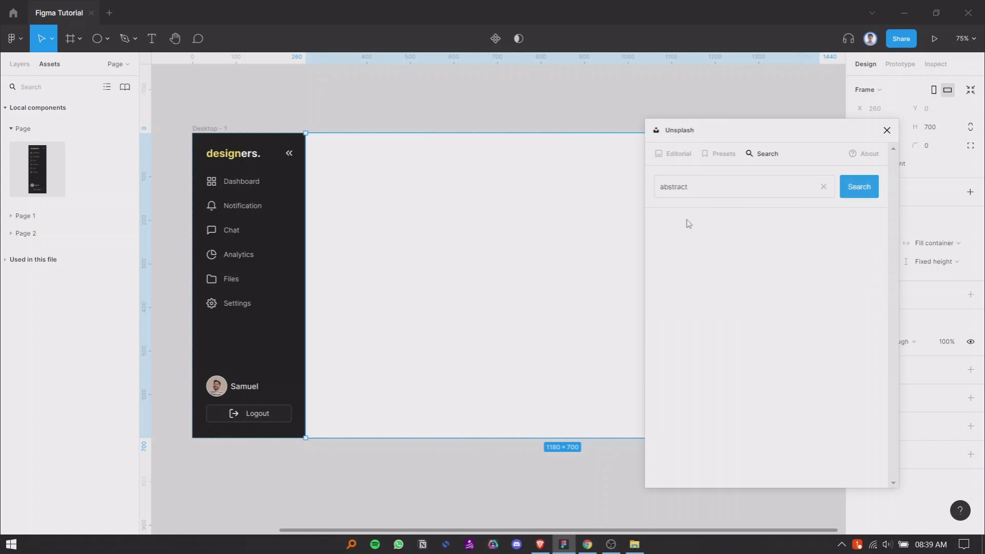
Fill the content frame with the white interlocking-lattice photo from the Unsplash results, then close the plugin
{"action": "scroll", "coordinate": [751, 330], "scroll_direction": "down", "scroll_amount": 7}
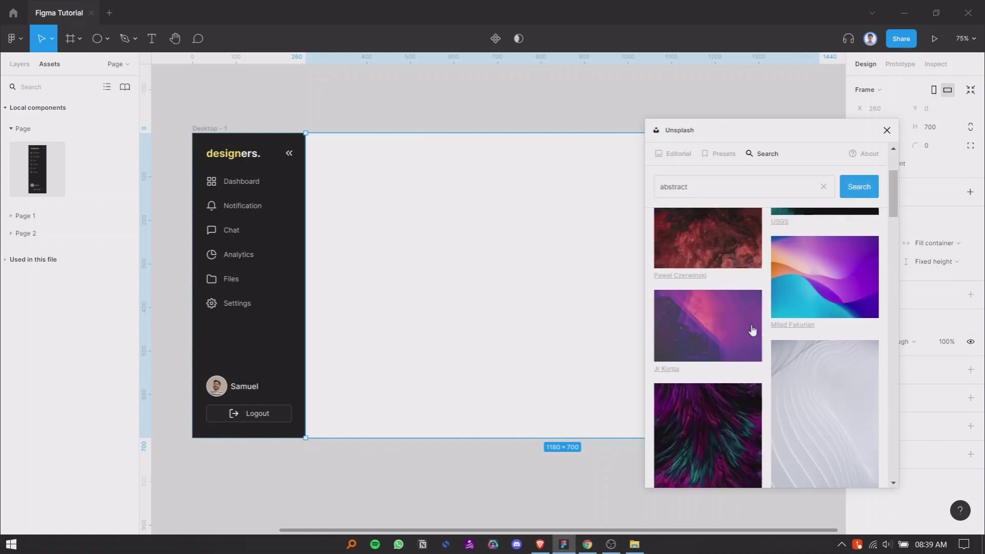
{"action": "scroll", "coordinate": [790, 334], "scroll_direction": "down", "scroll_amount": 8}
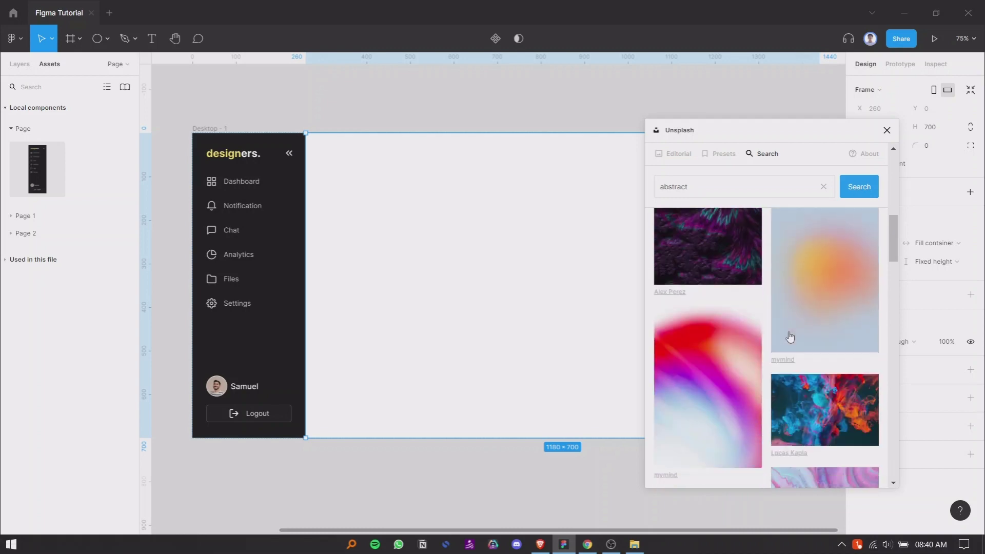
{"action": "scroll", "coordinate": [799, 333], "scroll_direction": "down", "scroll_amount": 10}
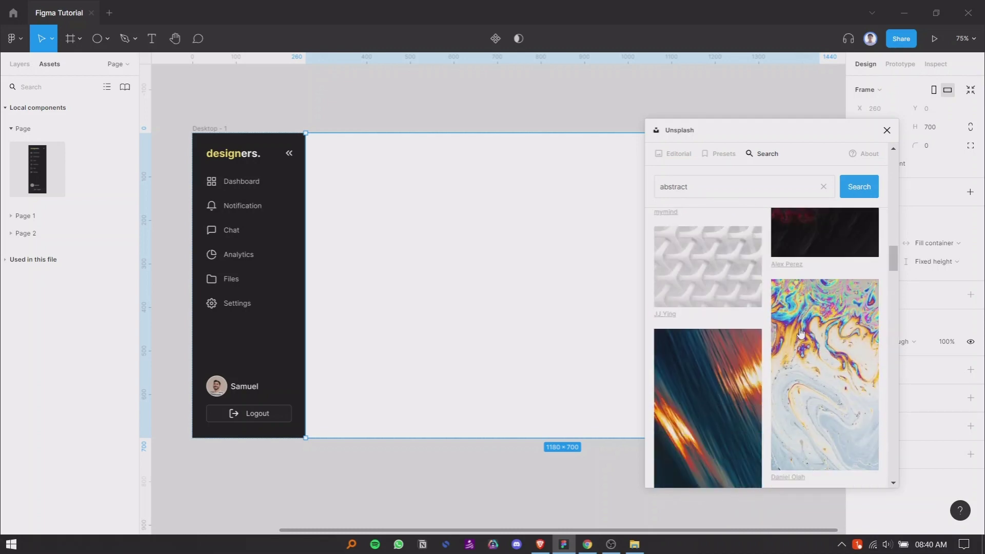
{"action": "left_click", "coordinate": [711, 271]}
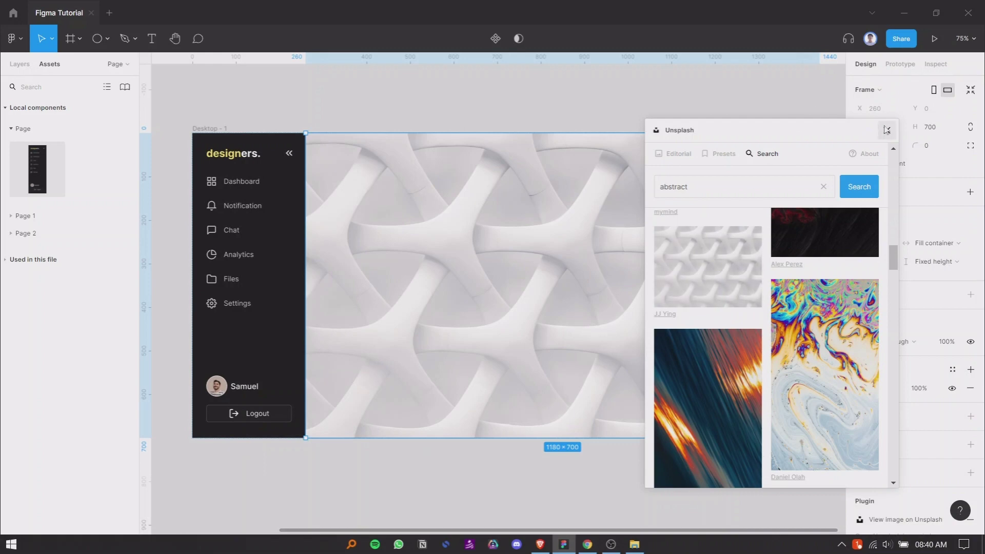
{"action": "left_click", "coordinate": [886, 130]}
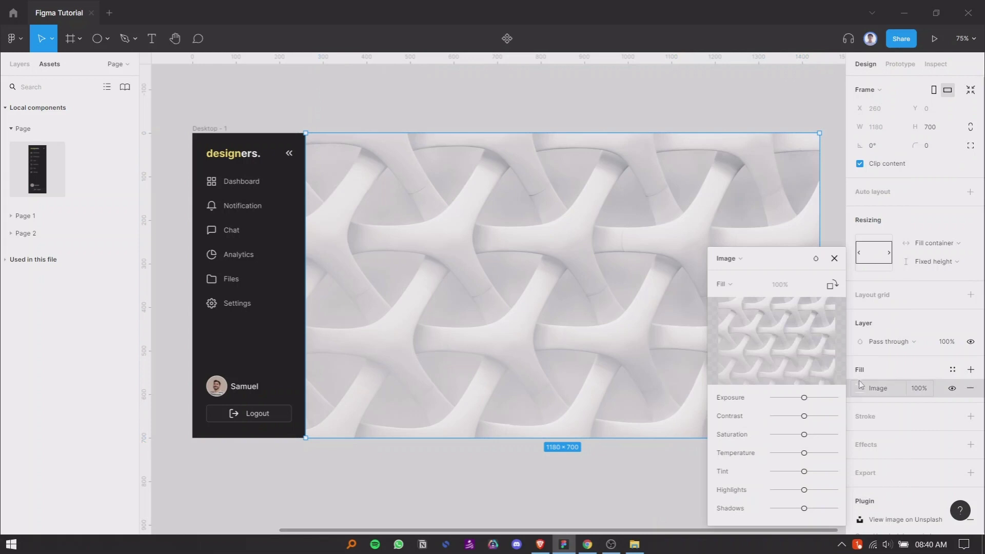
{"action": "left_click", "coordinate": [742, 290]}
{"action": "left_click", "coordinate": [753, 288]}
{"action": "left_click", "coordinate": [834, 258]}
{"action": "left_click", "coordinate": [380, 126]}
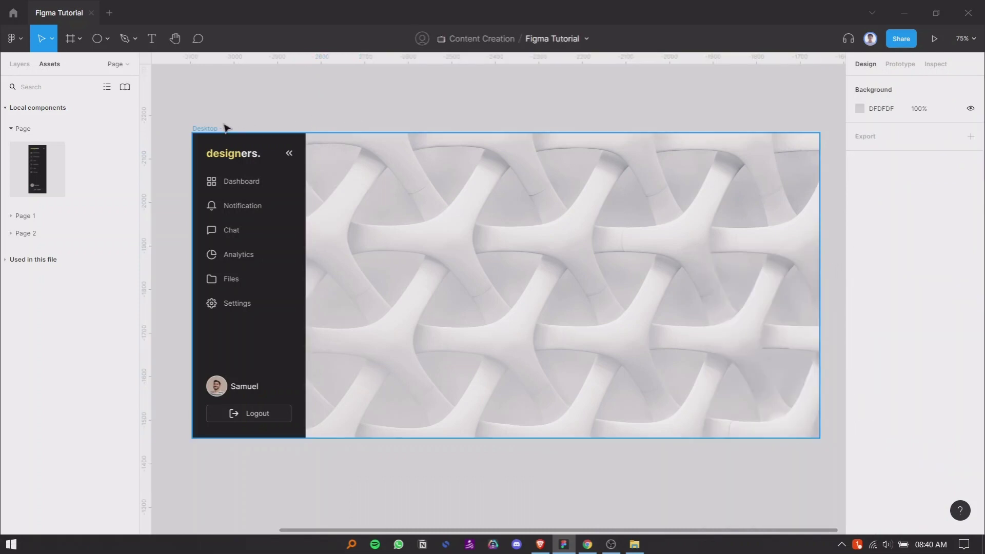
Set the prototype background color to F5F5F5 in the prototype settings
{"action": "left_click", "coordinate": [221, 128]}
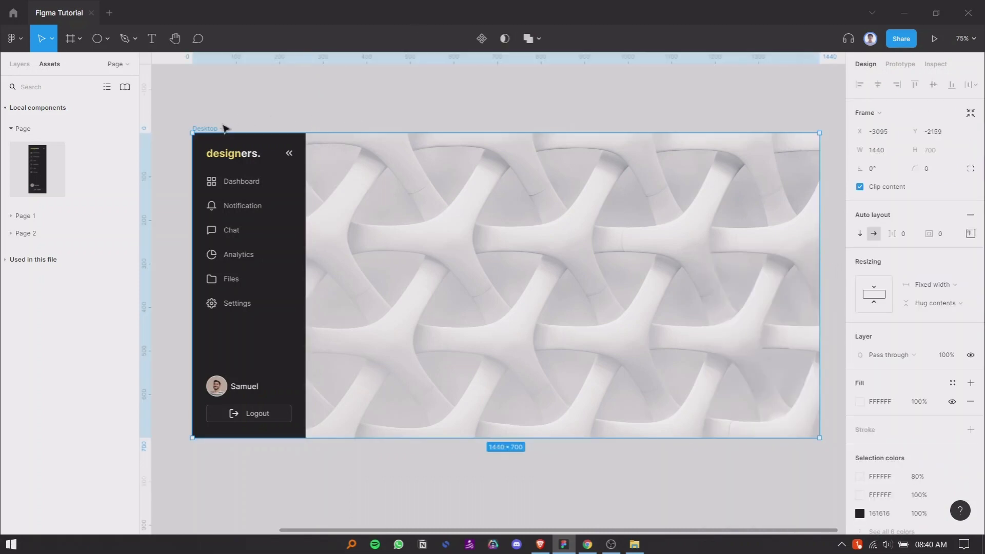
{"action": "left_click", "coordinate": [900, 64]}
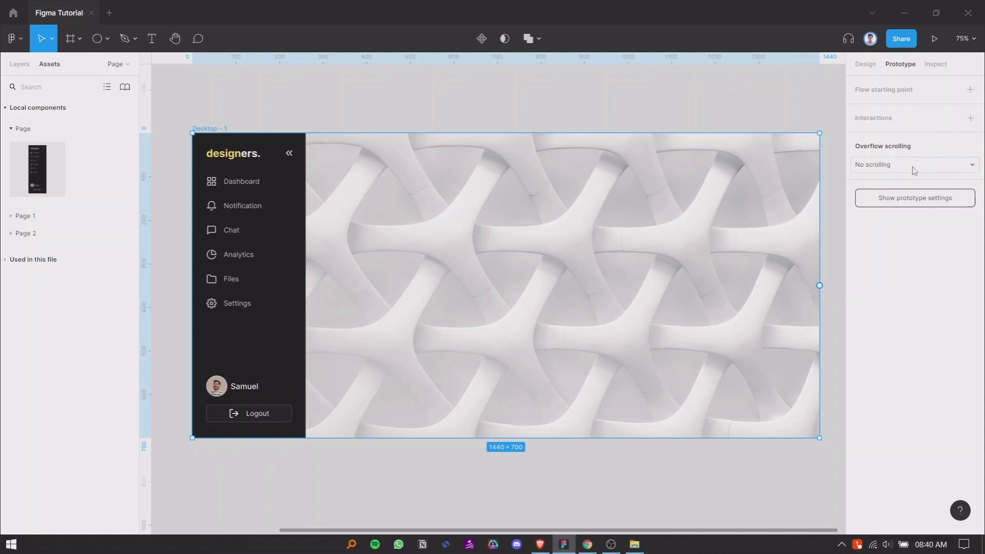
{"action": "left_click", "coordinate": [913, 197]}
{"action": "left_click", "coordinate": [860, 155]}
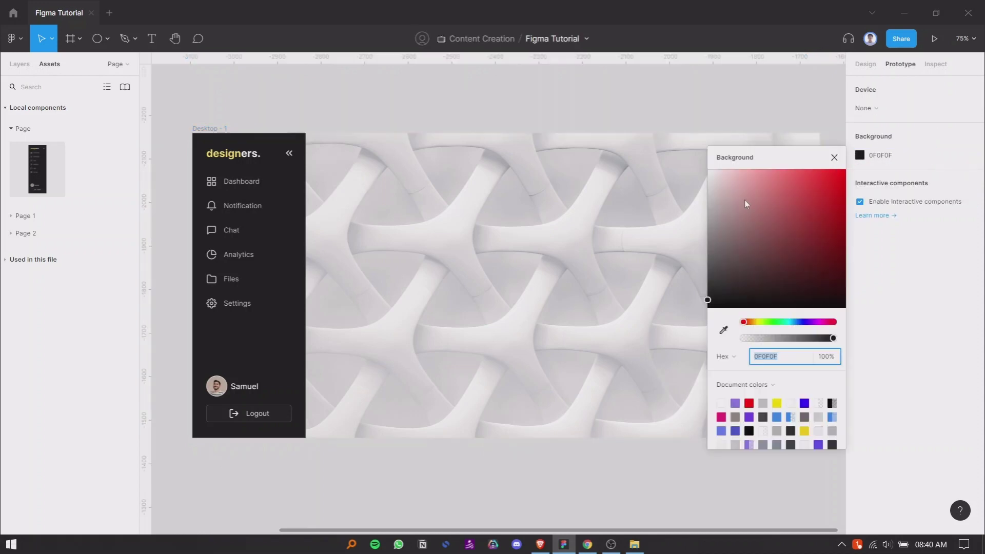
{"action": "left_click", "coordinate": [701, 255]}
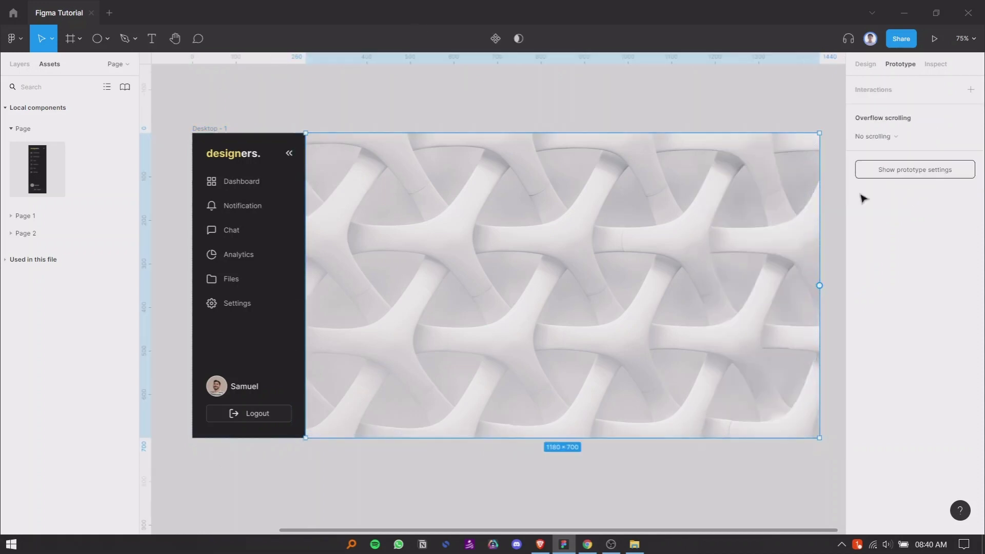
{"action": "left_click", "coordinate": [901, 174]}
{"action": "left_click", "coordinate": [860, 155]}
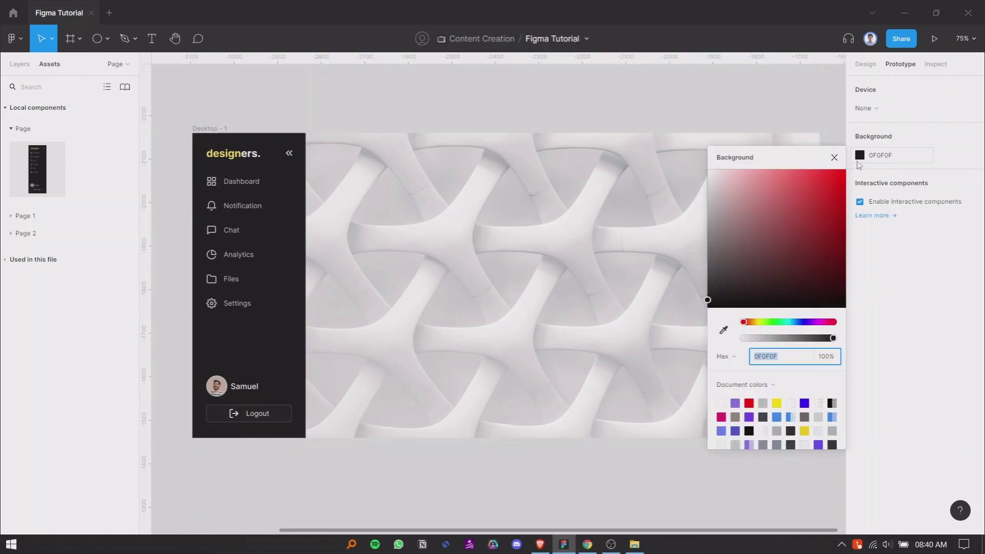
{"action": "type", "text": "F5F5F5"}
{"action": "key", "text": "Return"}
{"action": "left_click_drag", "start_coordinate": [669, 183], "coordinate": [660, 184]}
{"action": "left_click", "coordinate": [834, 158]}
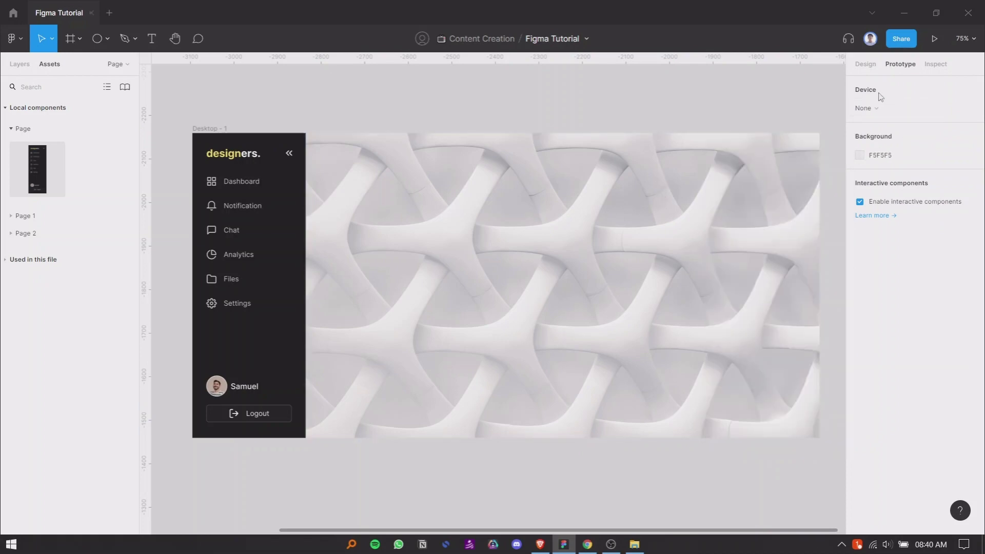
Launch the prototype preview of the Desktop - 1 frame
{"action": "left_click", "coordinate": [865, 64]}
{"action": "left_click", "coordinate": [899, 65]}
{"action": "left_click", "coordinate": [871, 71]}
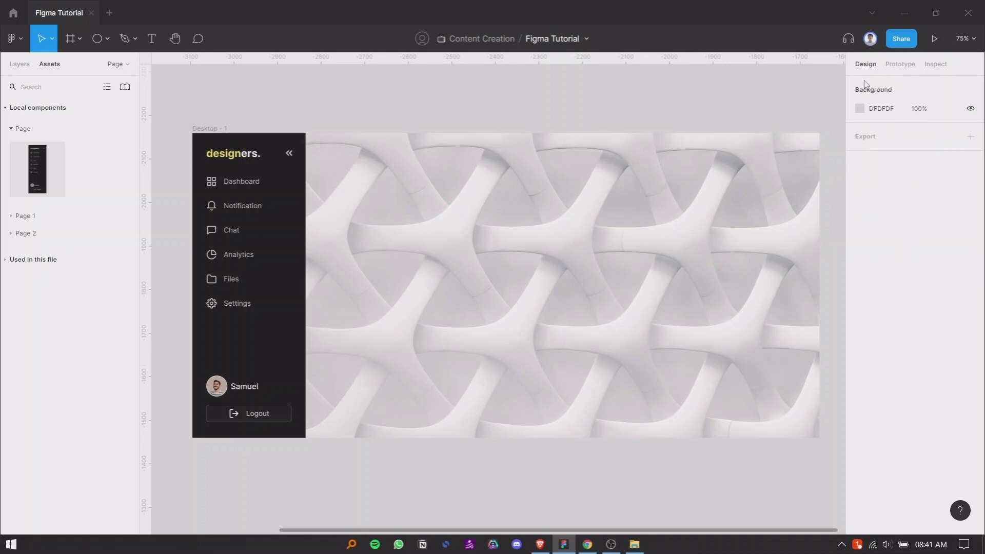
{"action": "left_click", "coordinate": [218, 129]}
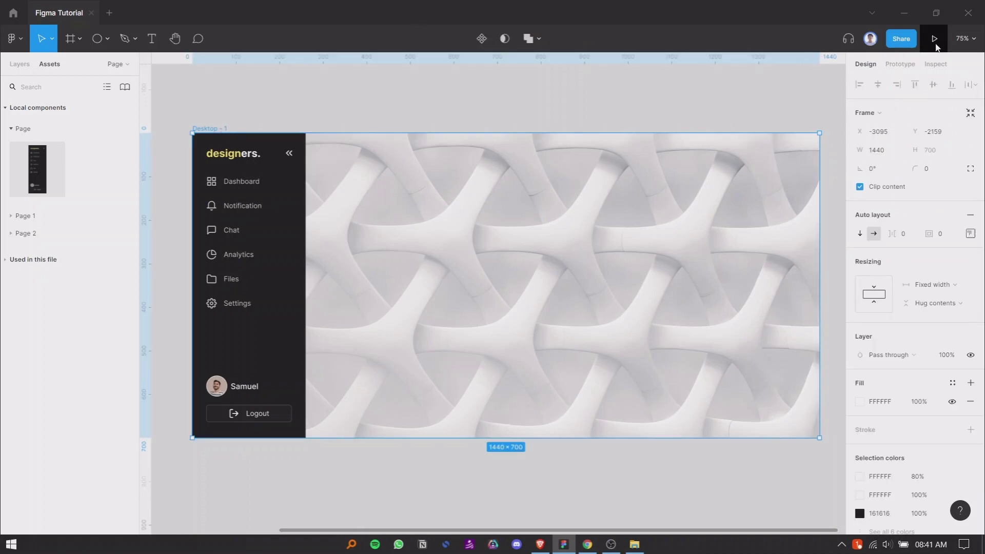
{"action": "left_click", "coordinate": [934, 40]}
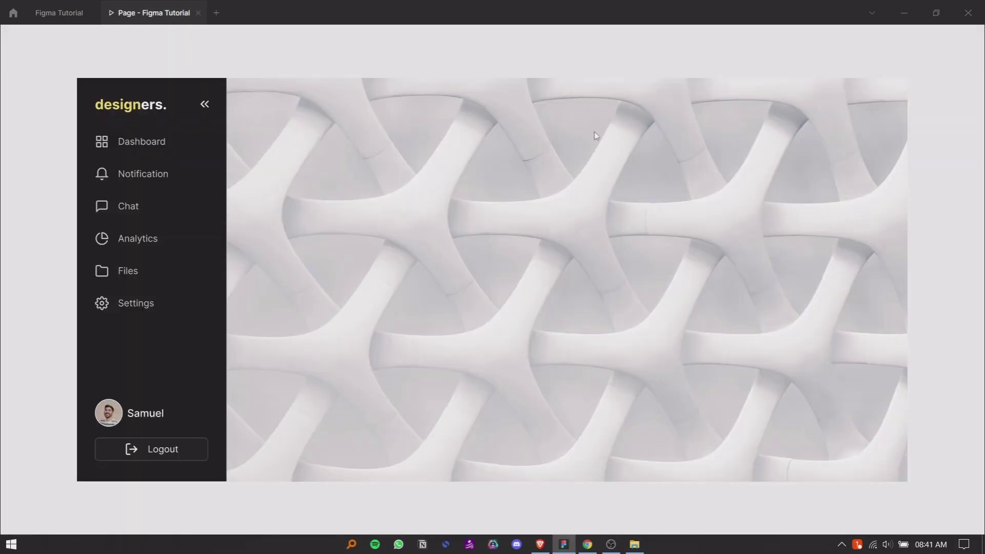
Test the sidebar's double-arrow toggle in the preview by collapsing and expanding it repeatedly, leaving it collapsed
{"action": "left_click", "coordinate": [203, 107]}
{"action": "left_click", "coordinate": [103, 105]}
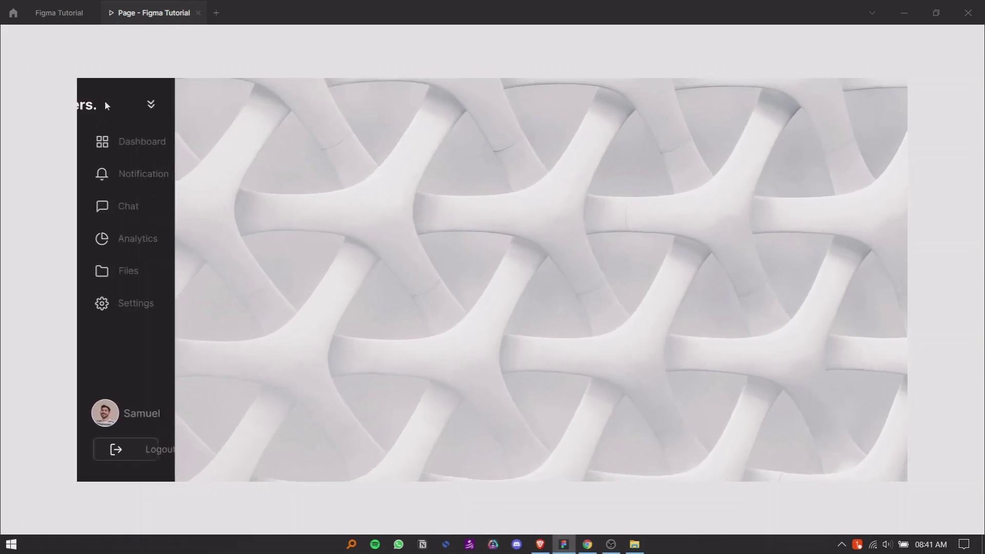
{"action": "left_click", "coordinate": [203, 106]}
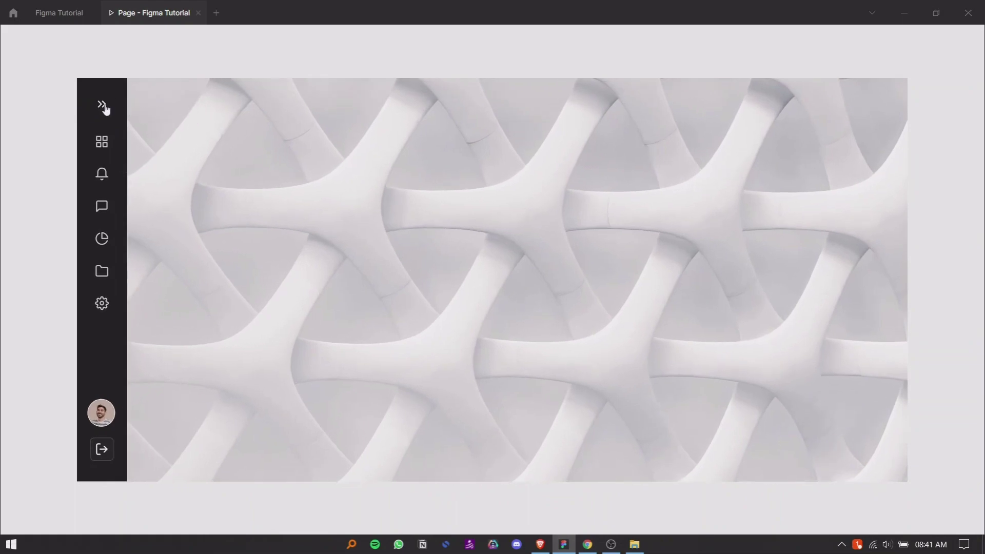
{"action": "left_click", "coordinate": [103, 106]}
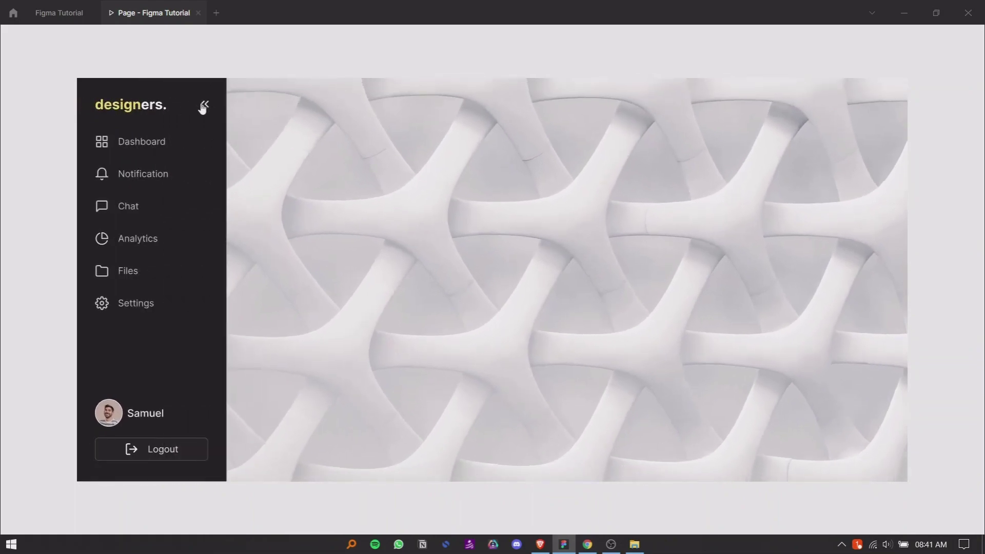
{"action": "left_click", "coordinate": [204, 106]}
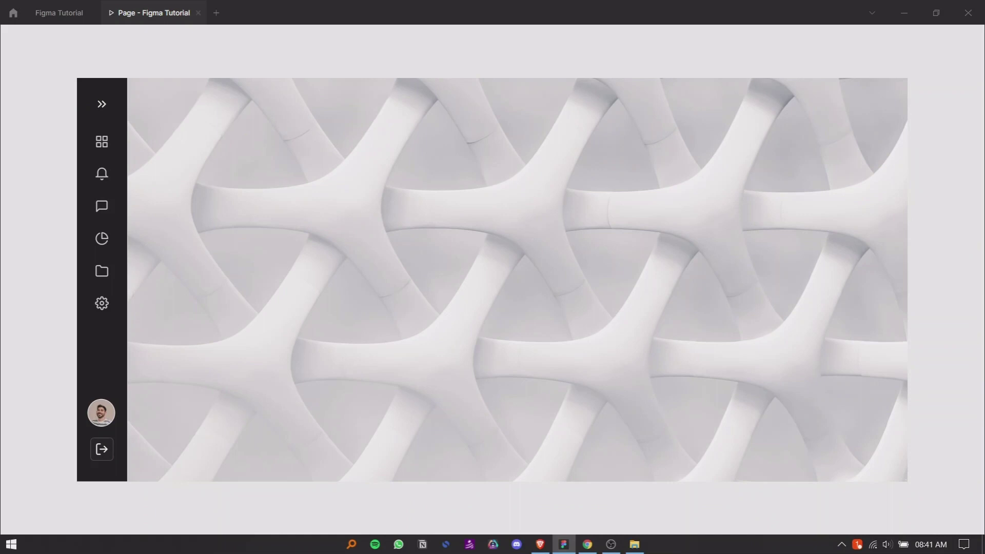
{"action": "key", "text": "alt+Tab"}
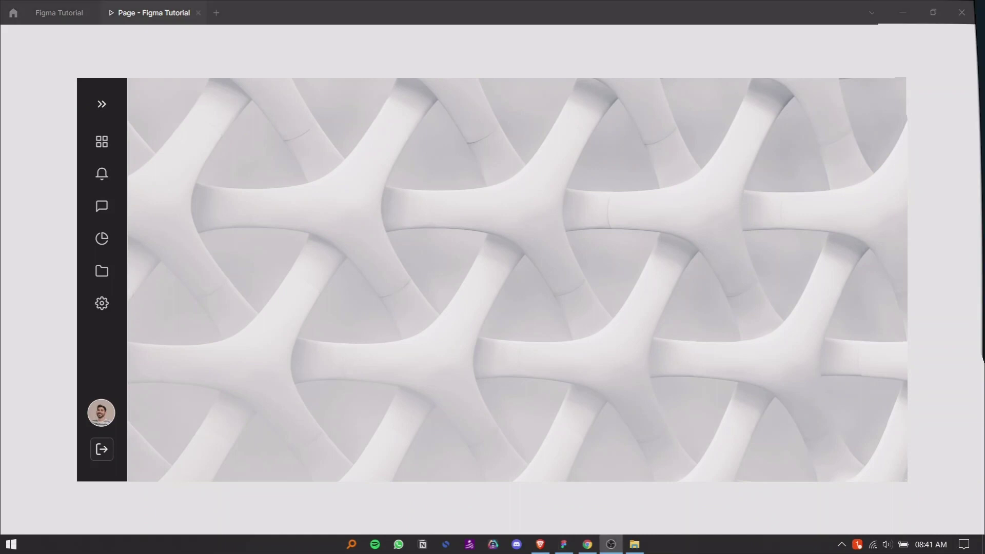